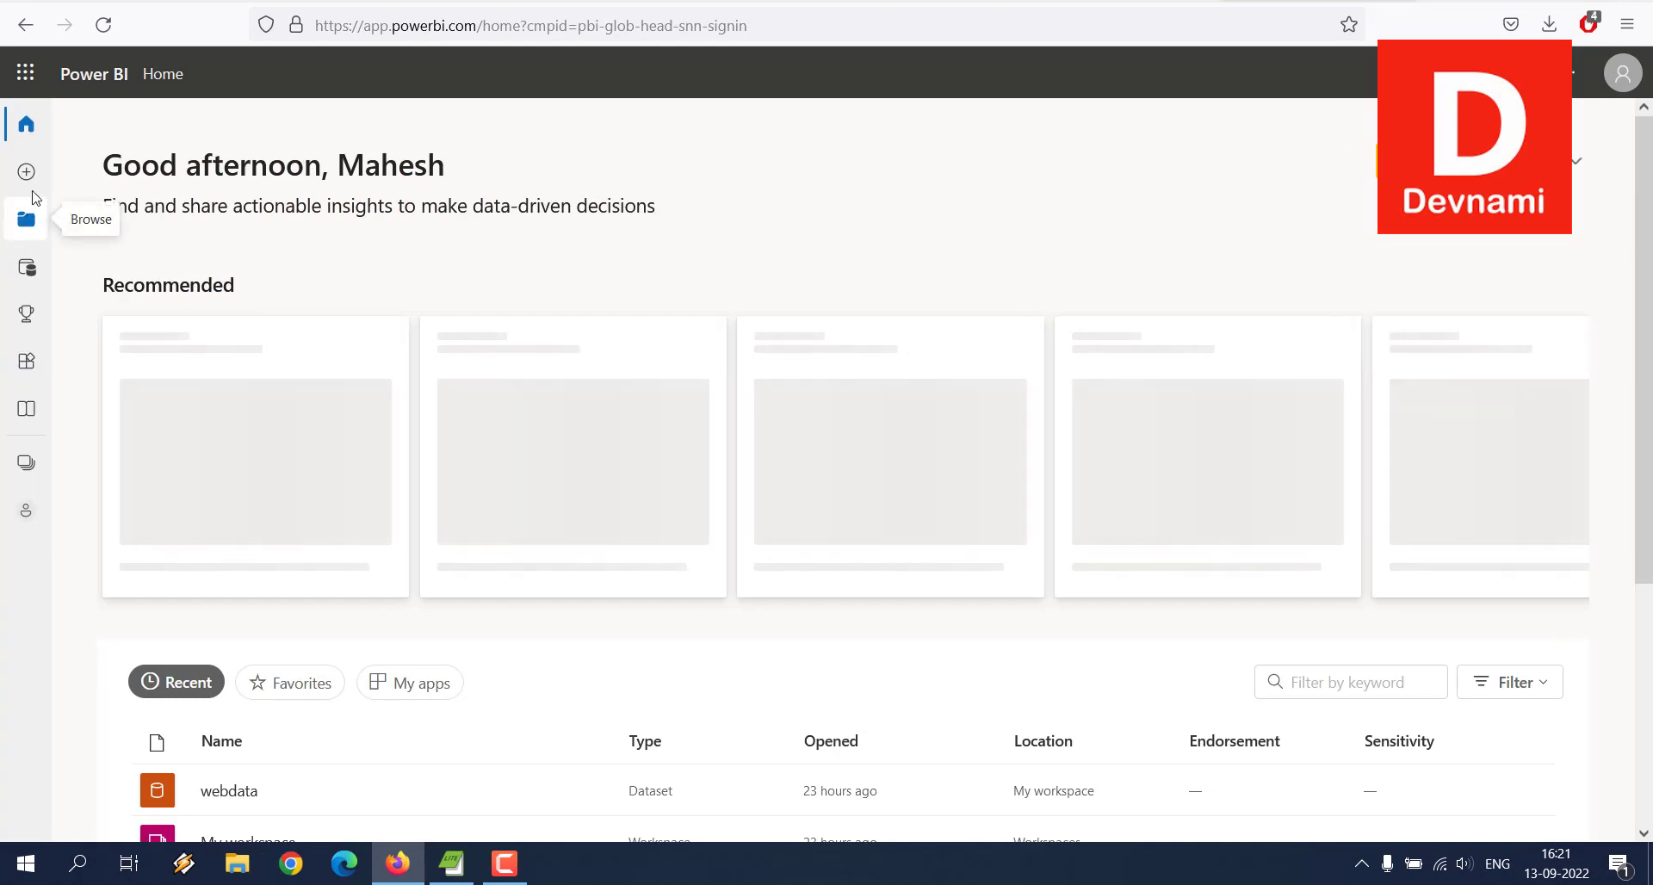
From Create in My workspace, go to the Get Data page with more data options.
left_click(26, 218)
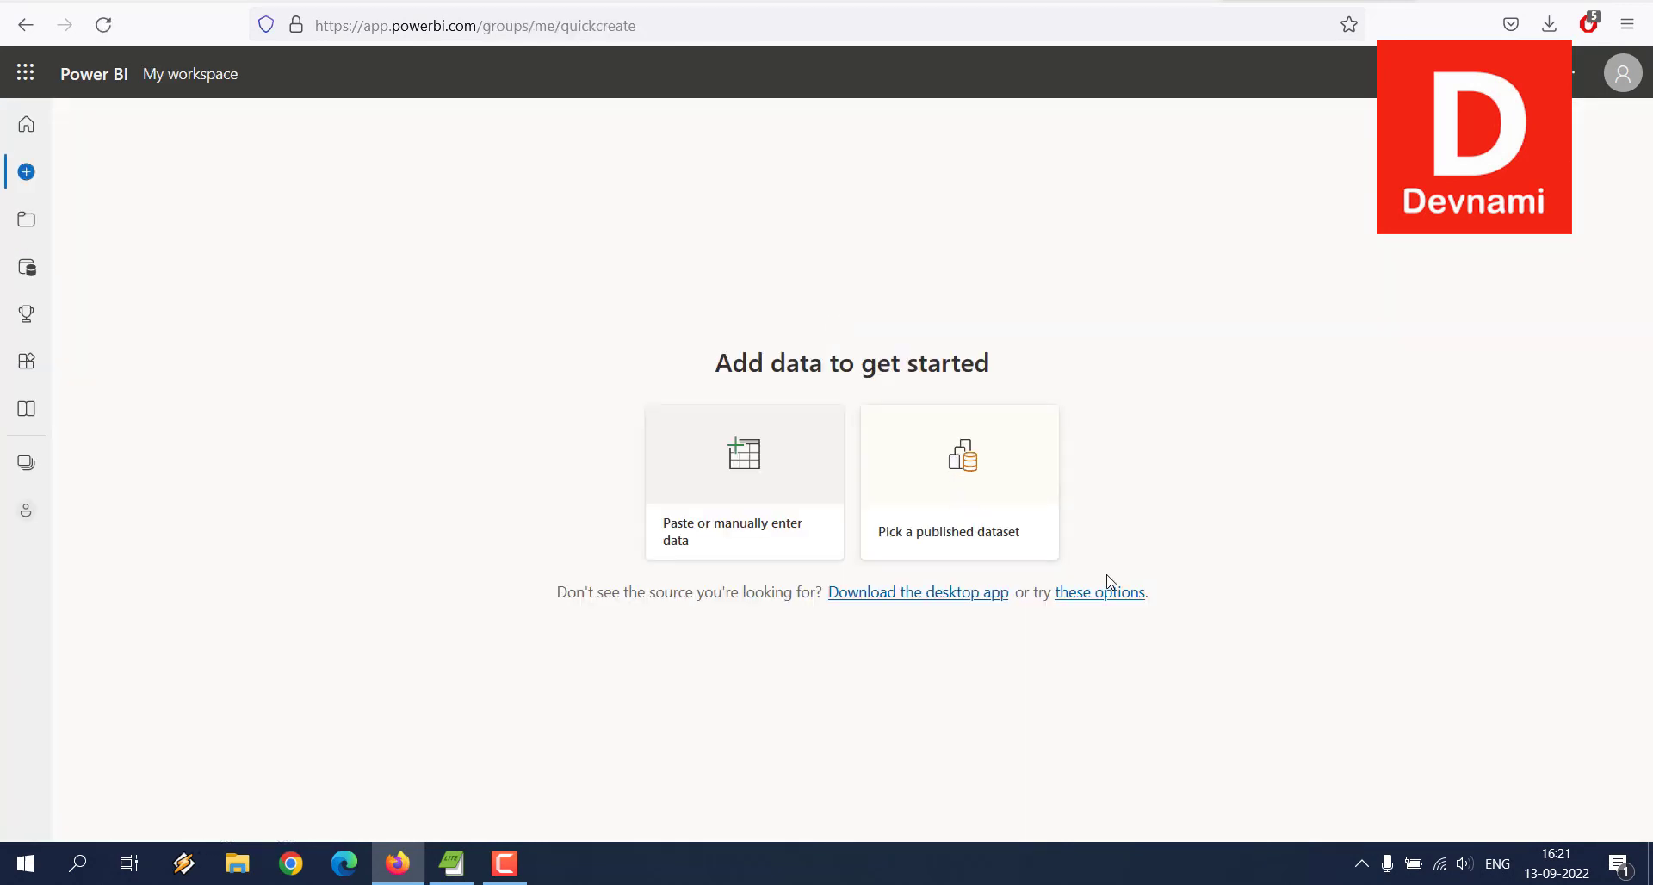
left_click(1109, 584)
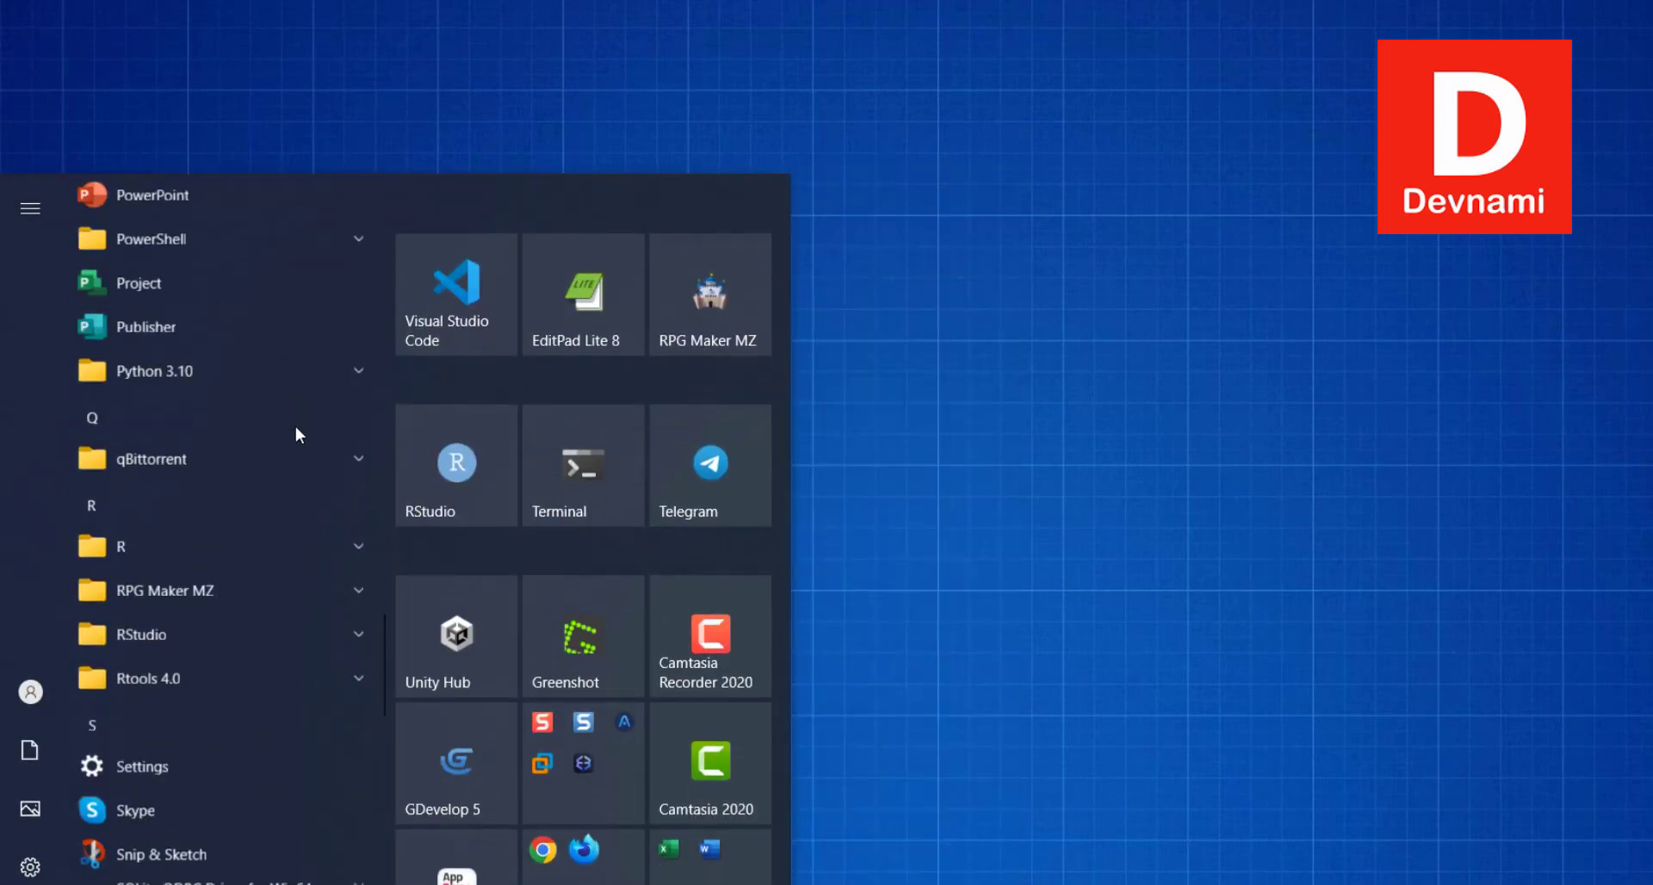
scroll(296, 427, "down", 15)
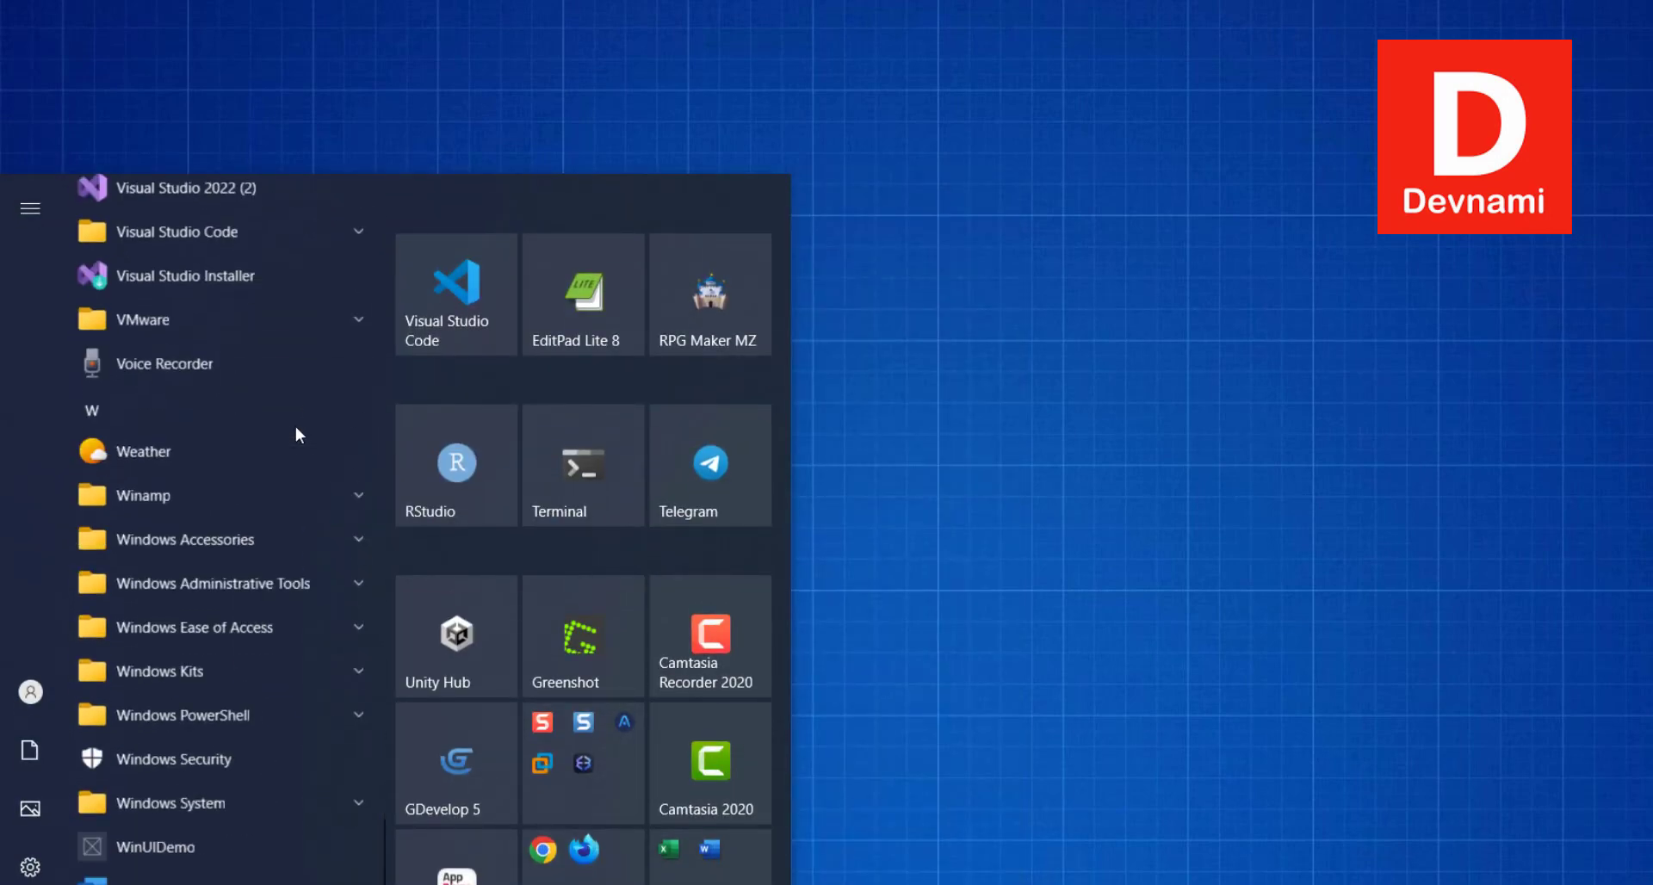
Find the PostgreSQL 14 group in the Start app list and launch pgAdmin 4.
scroll(296, 423, "up", 10)
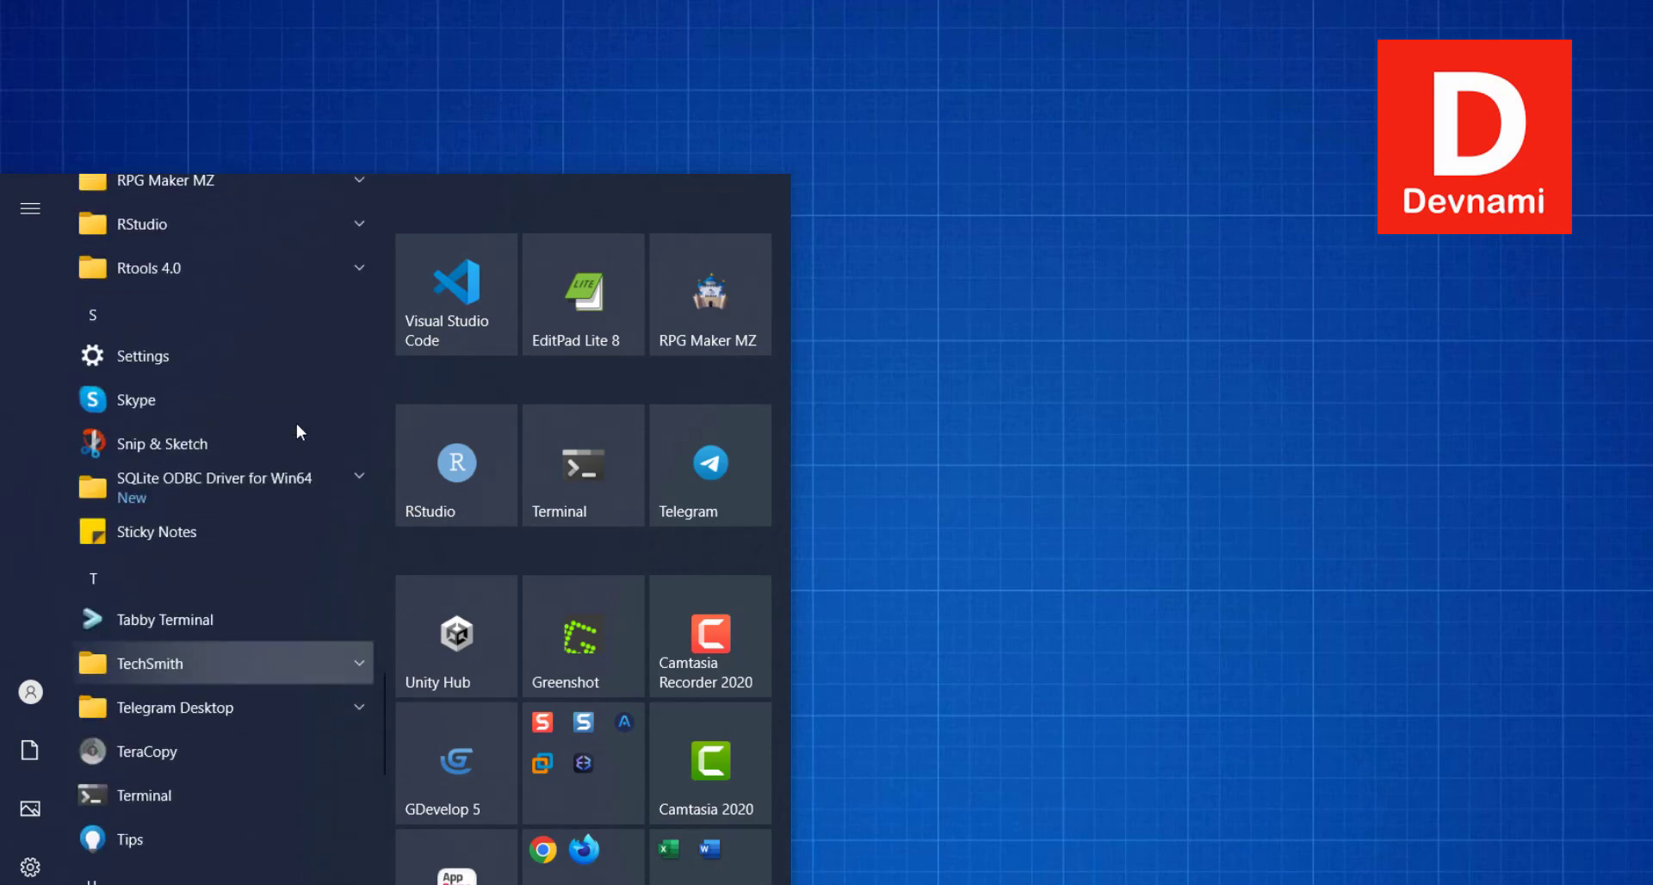
scroll(298, 420, "up", 6)
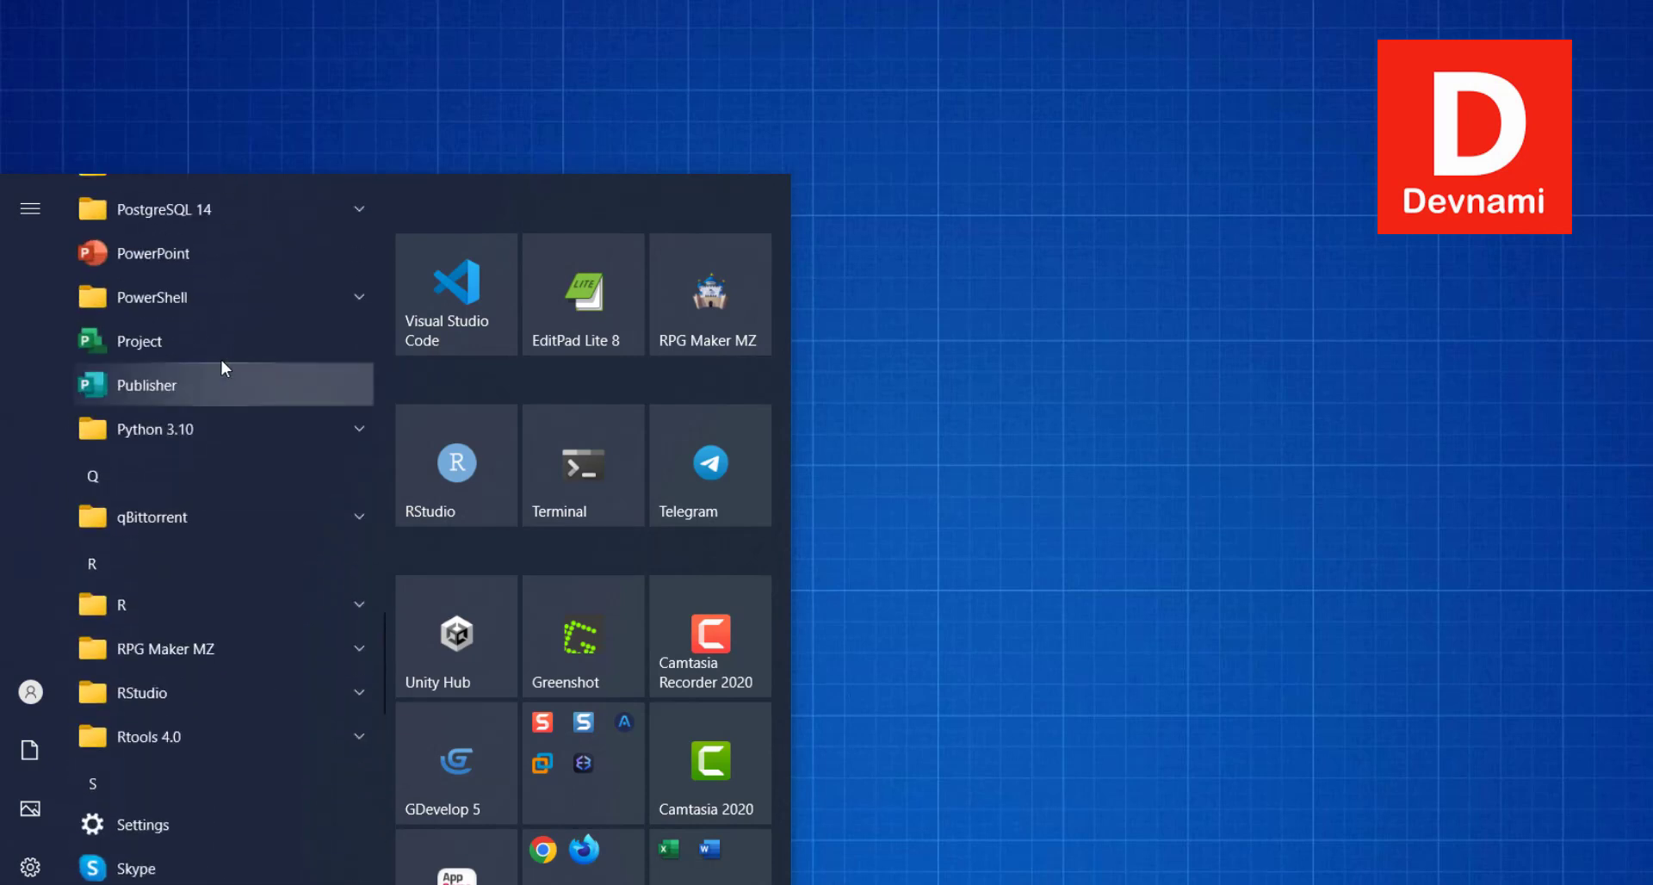
scroll(222, 345, "up", 1)
left_click(222, 332)
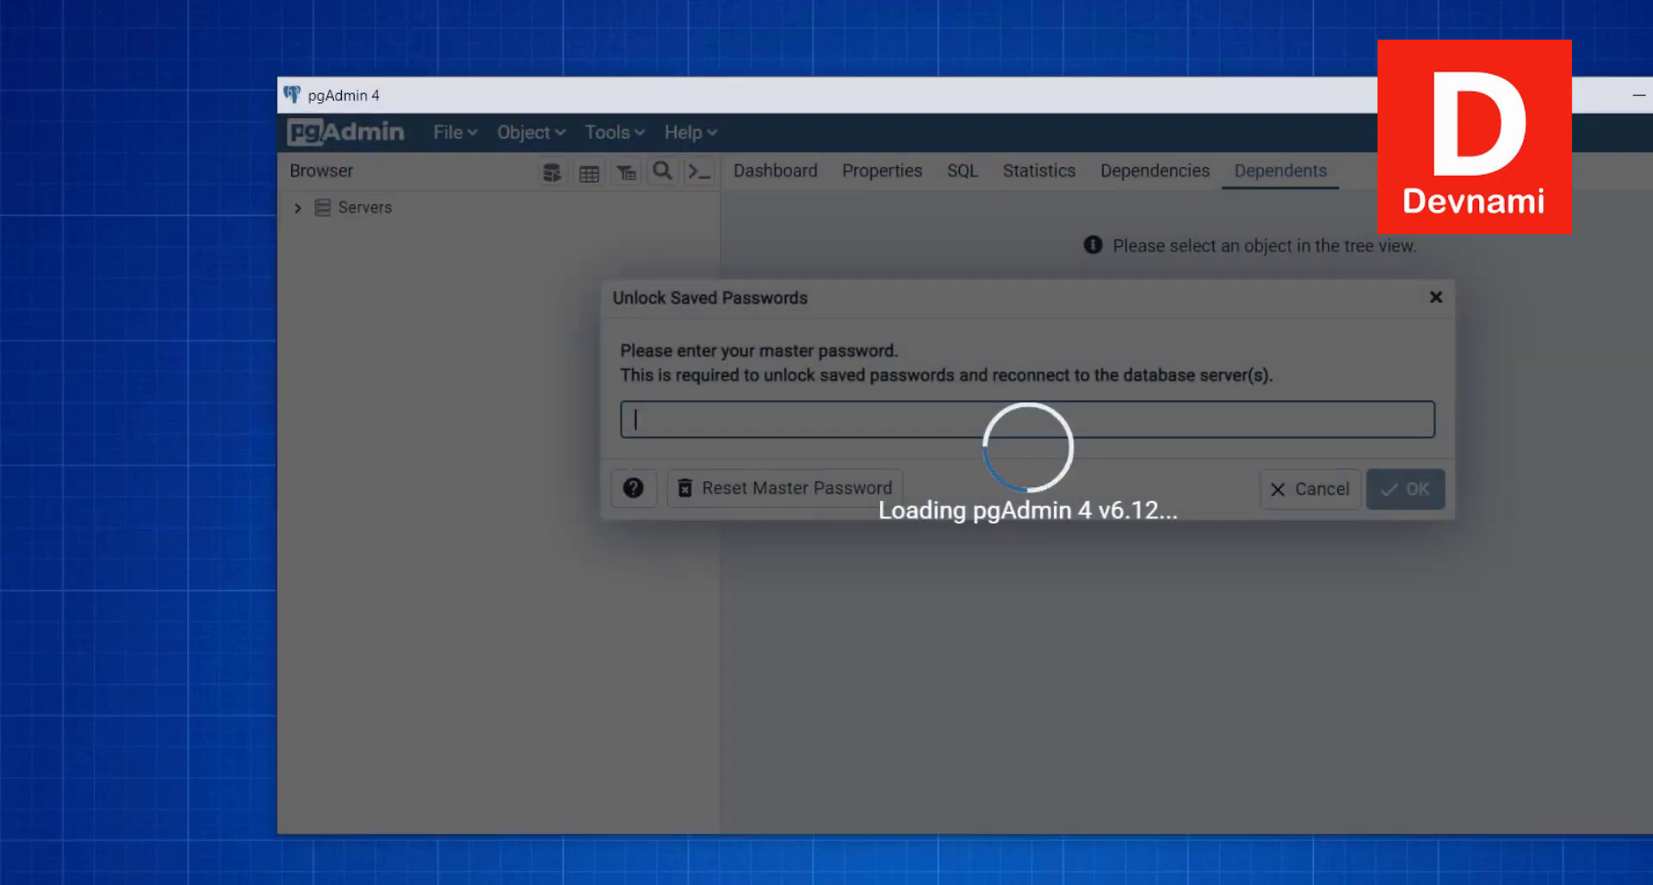
Unlock pgAdmin's saved passwords with the master password, then expand Servers to connect to PostgreSQL 14.
type("•")
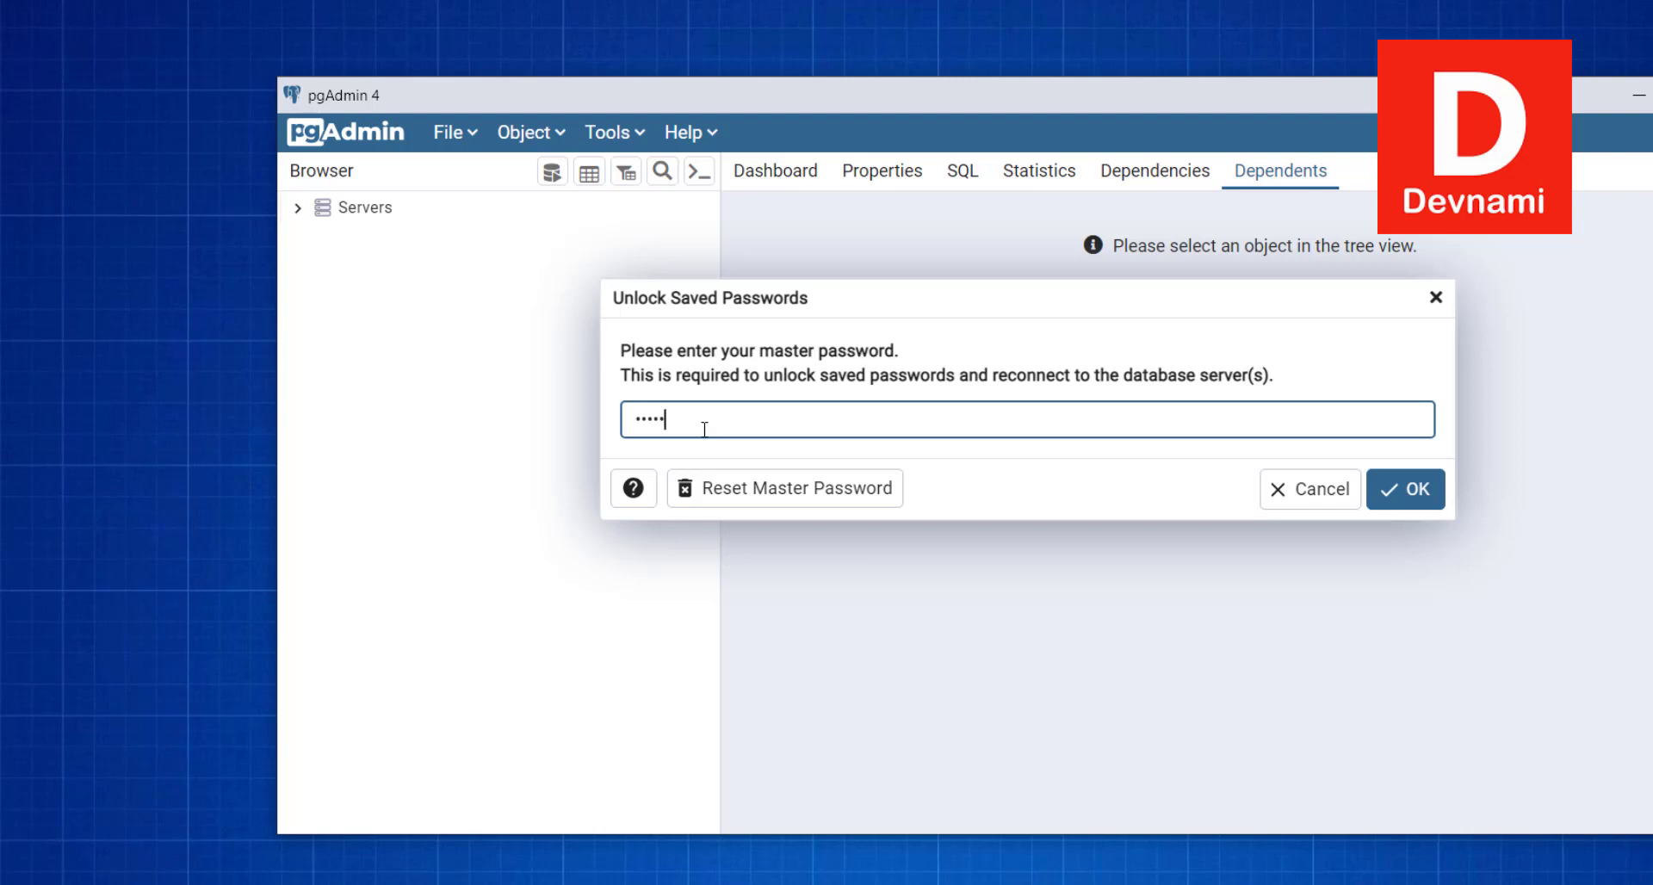
key("BackSpace")
key("BackSpace")
key("BackSpace")
key("BackSpace")
type("••")
key("Return")
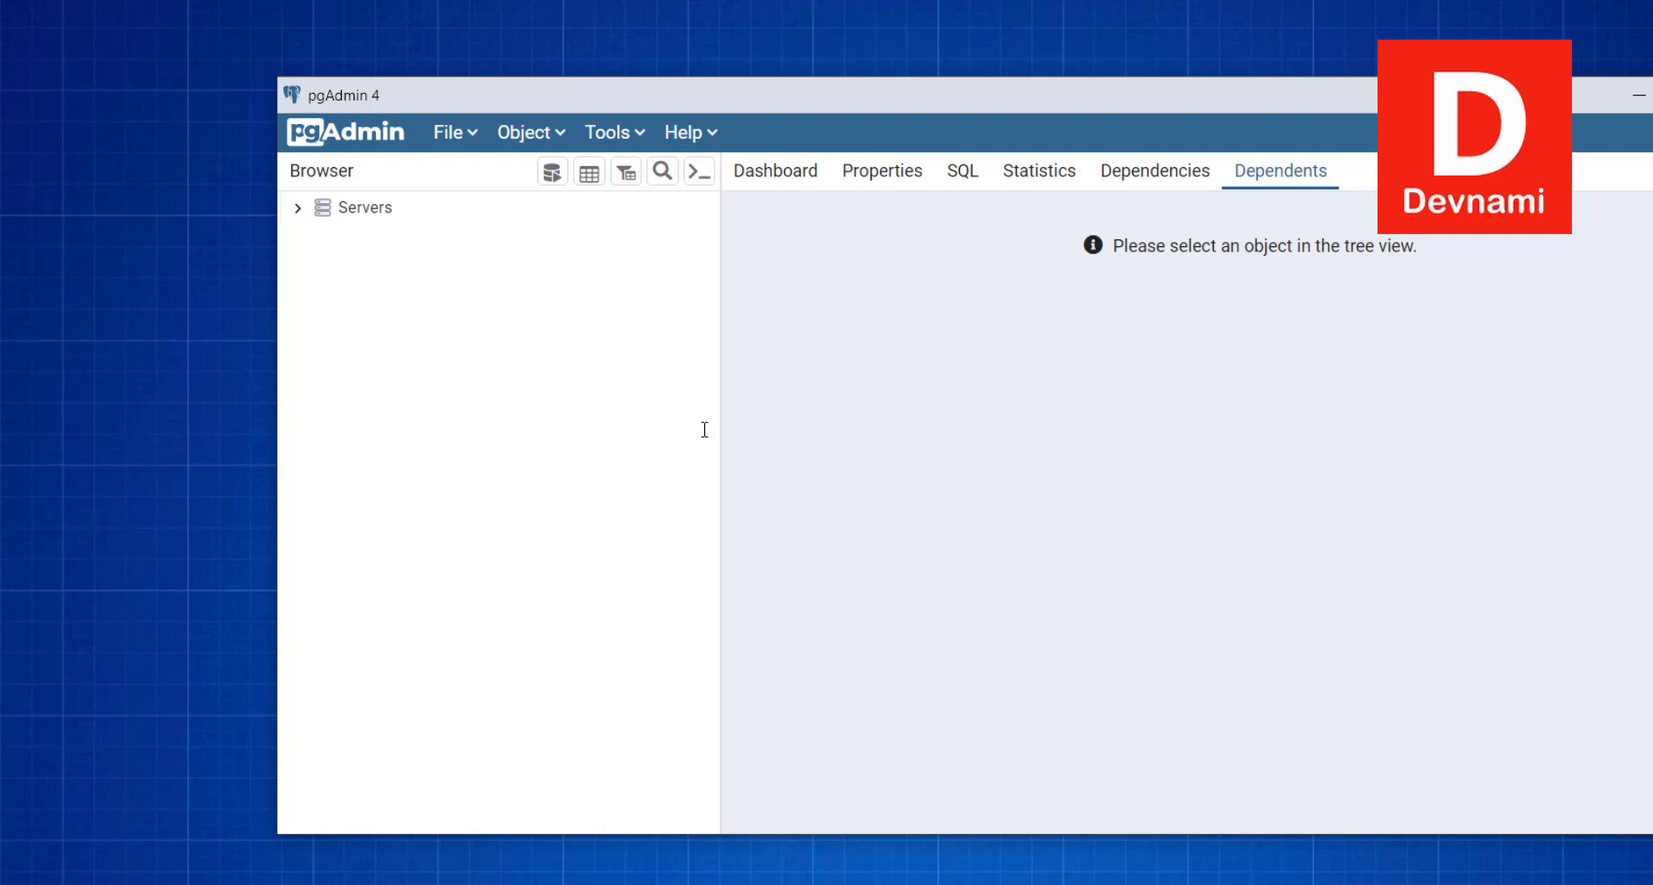
left_click(297, 209)
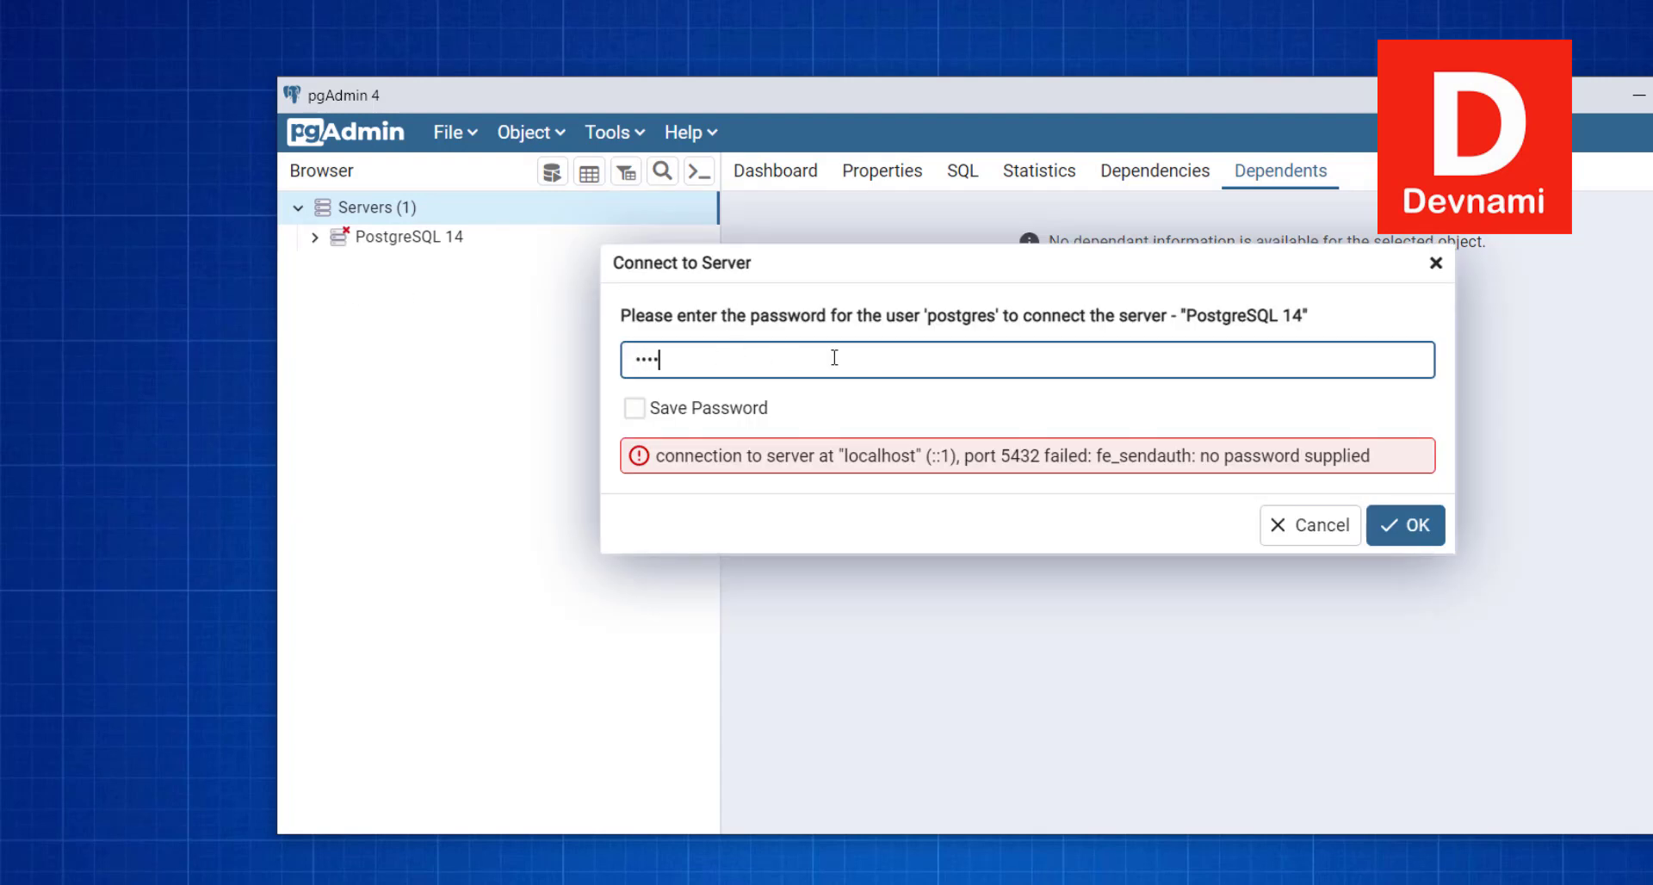
Connect to the server and expand Databases > sampledb > Schemas > public > Tables.
key("Return")
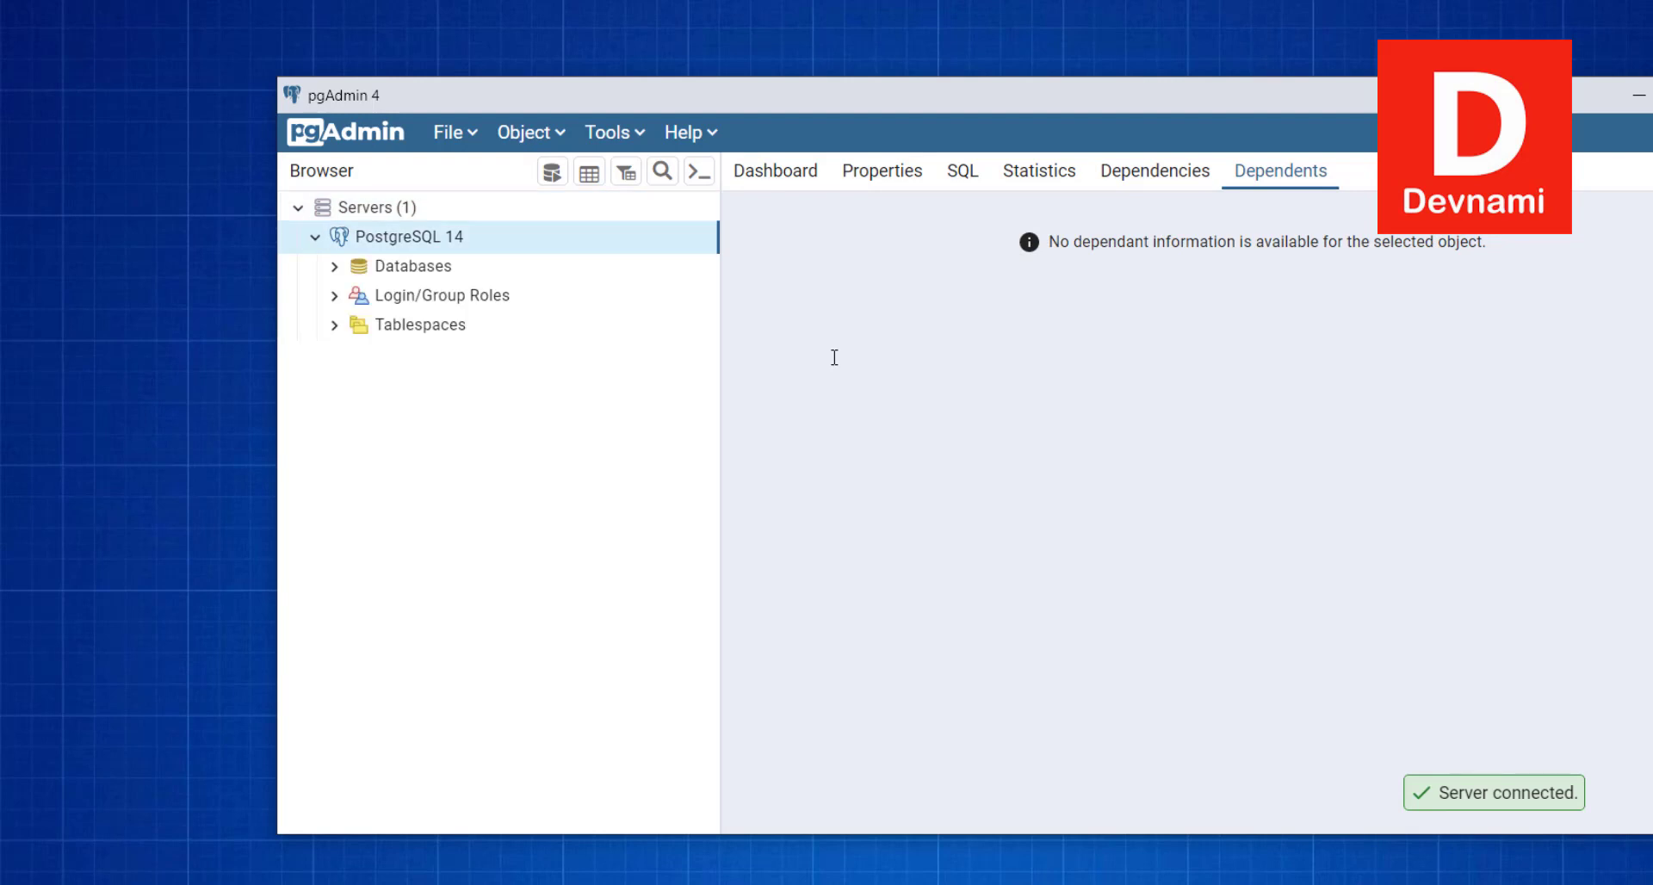
left_click(336, 266)
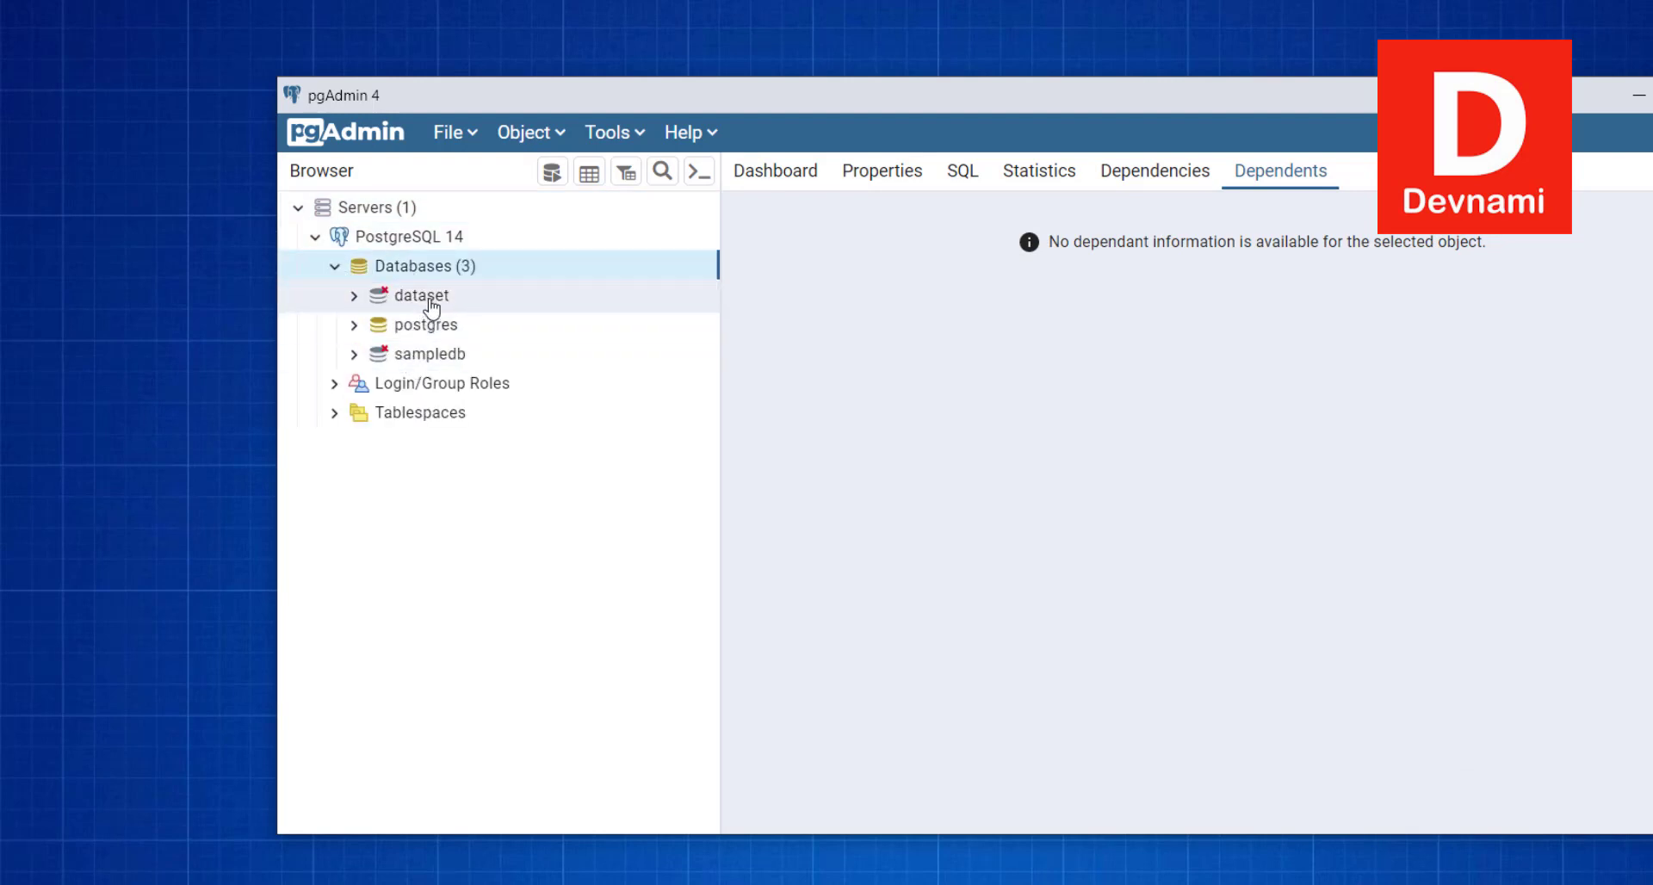
left_click(430, 357)
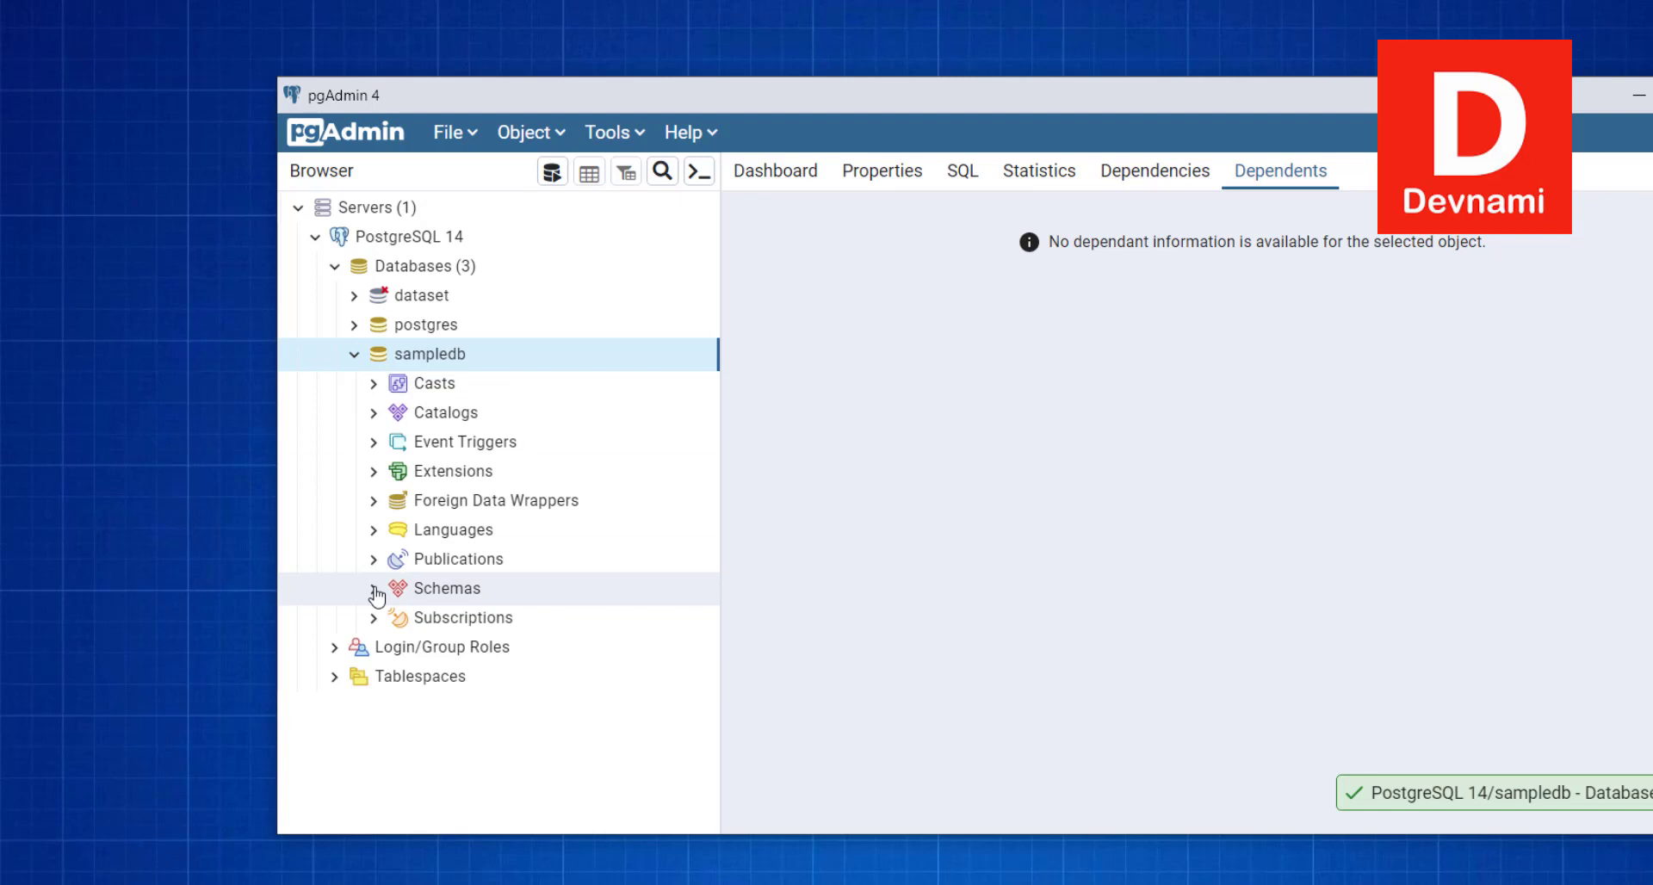
left_click(371, 592)
scroll(620, 603, "down", 4)
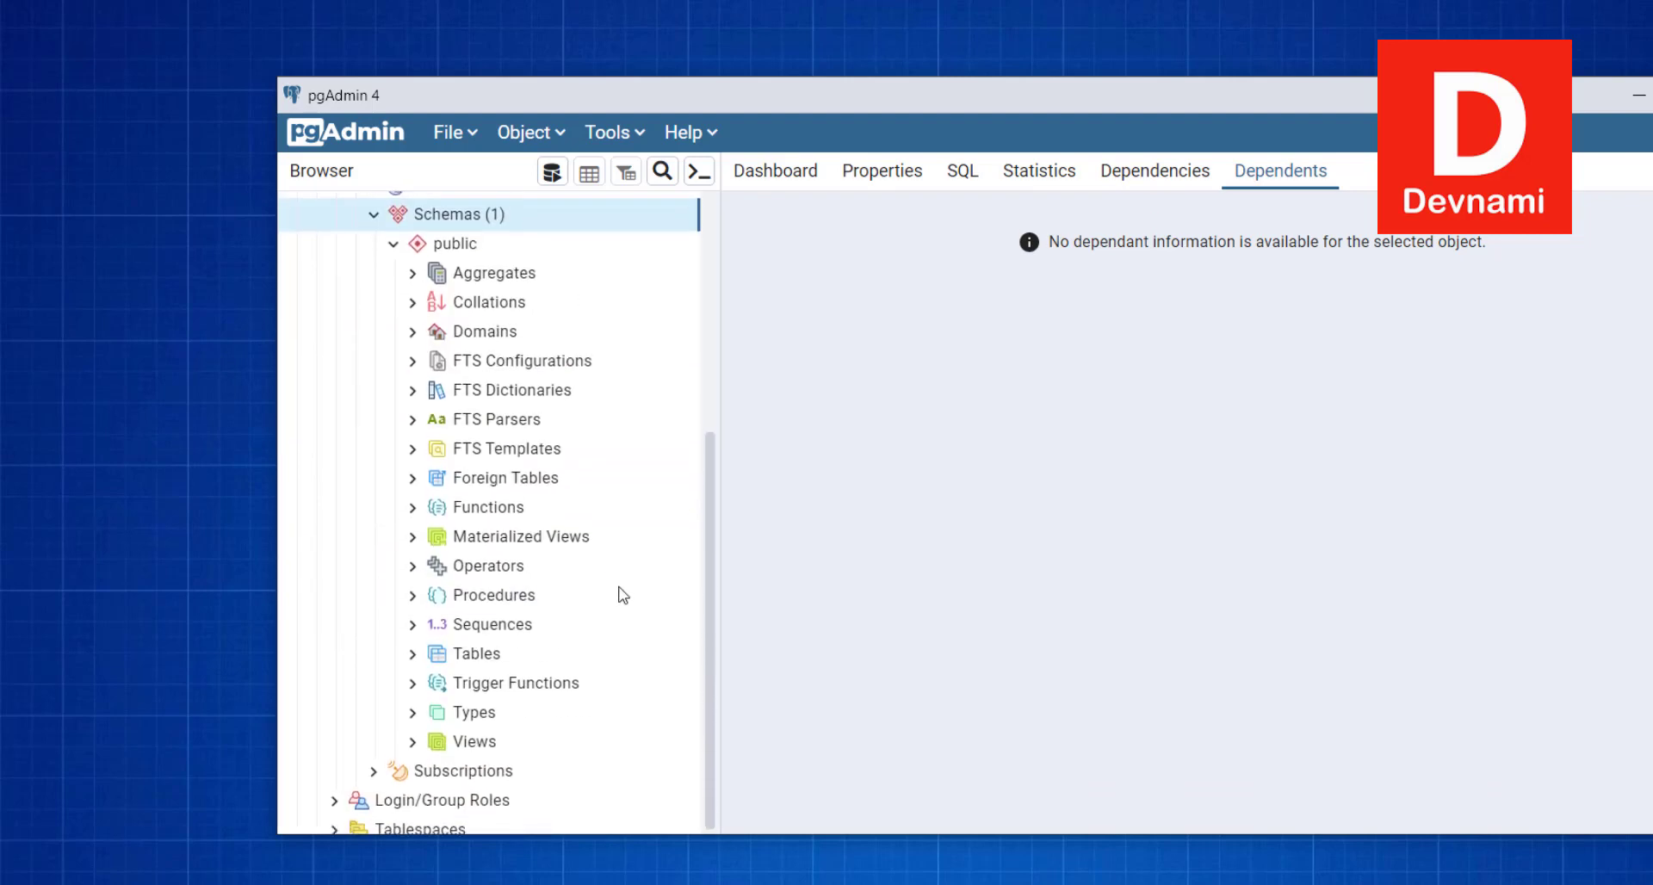
left_click(412, 648)
scroll(529, 551, "down", 4)
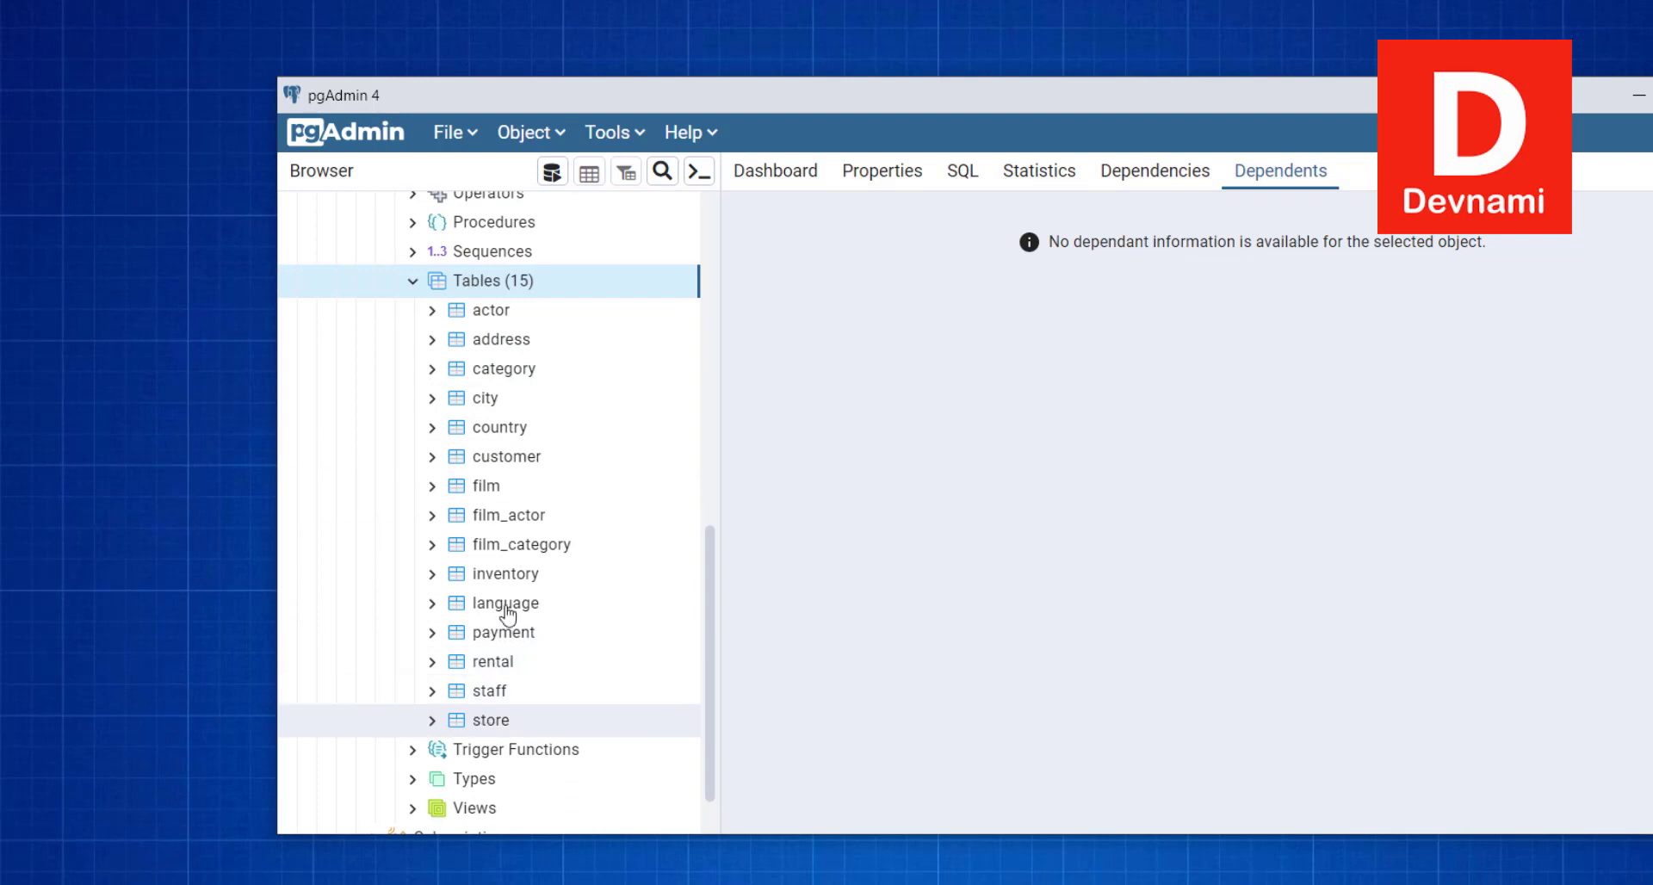
scroll(601, 340, "up", 8)
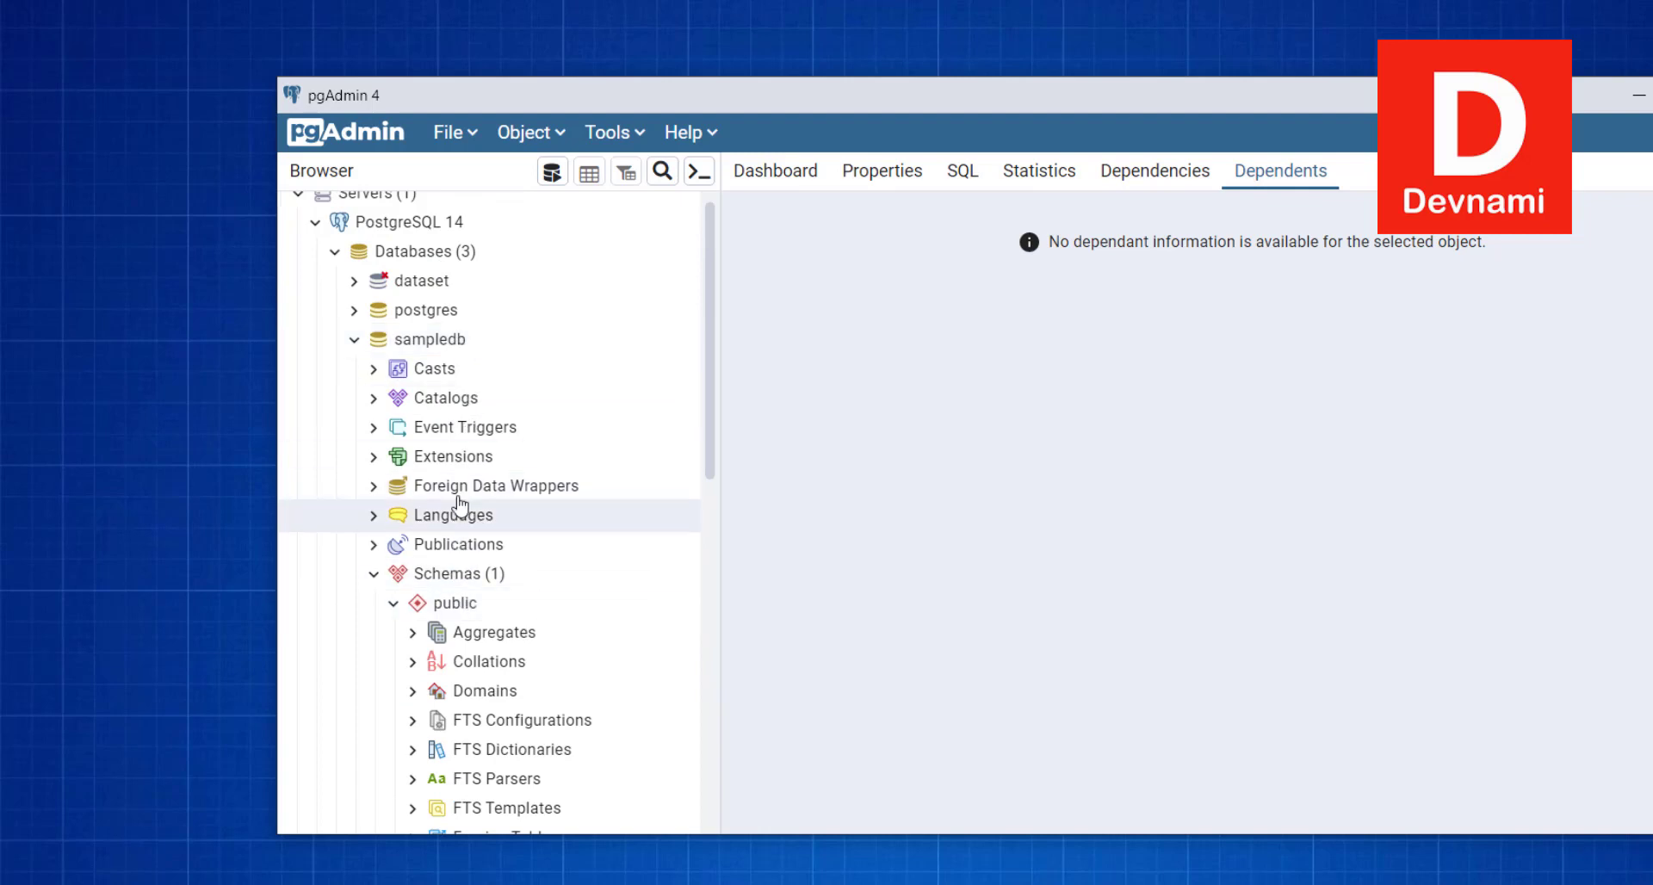
scroll(461, 505, "down", 9)
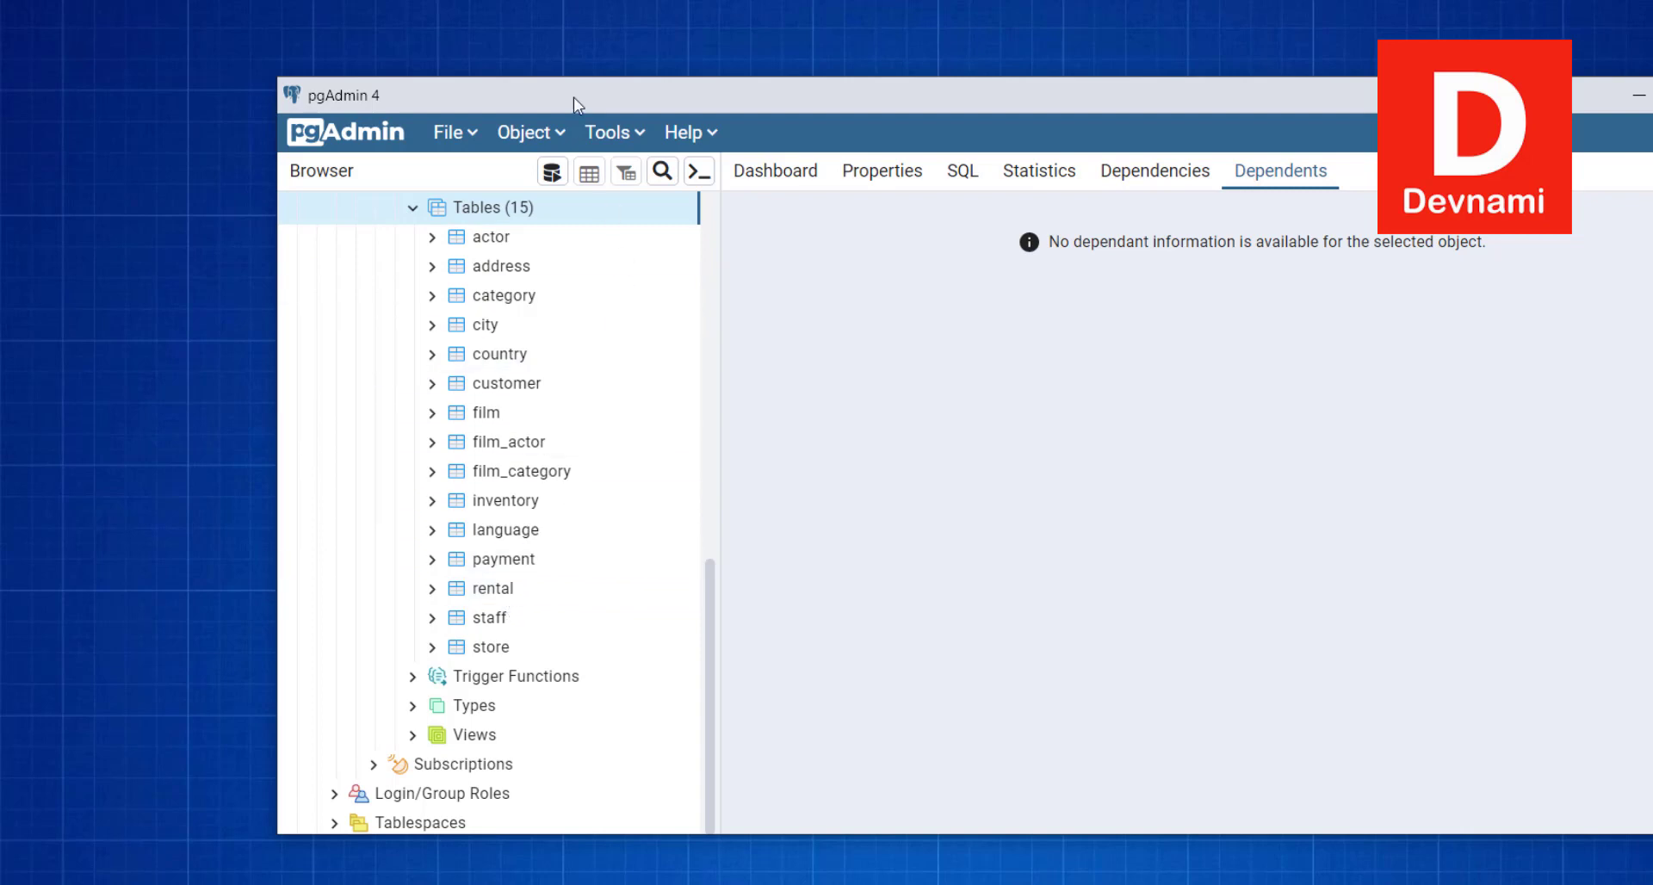
View the city table's first 100 rows and scroll through the results grid.
left_click_drag(573, 96, 441, 86)
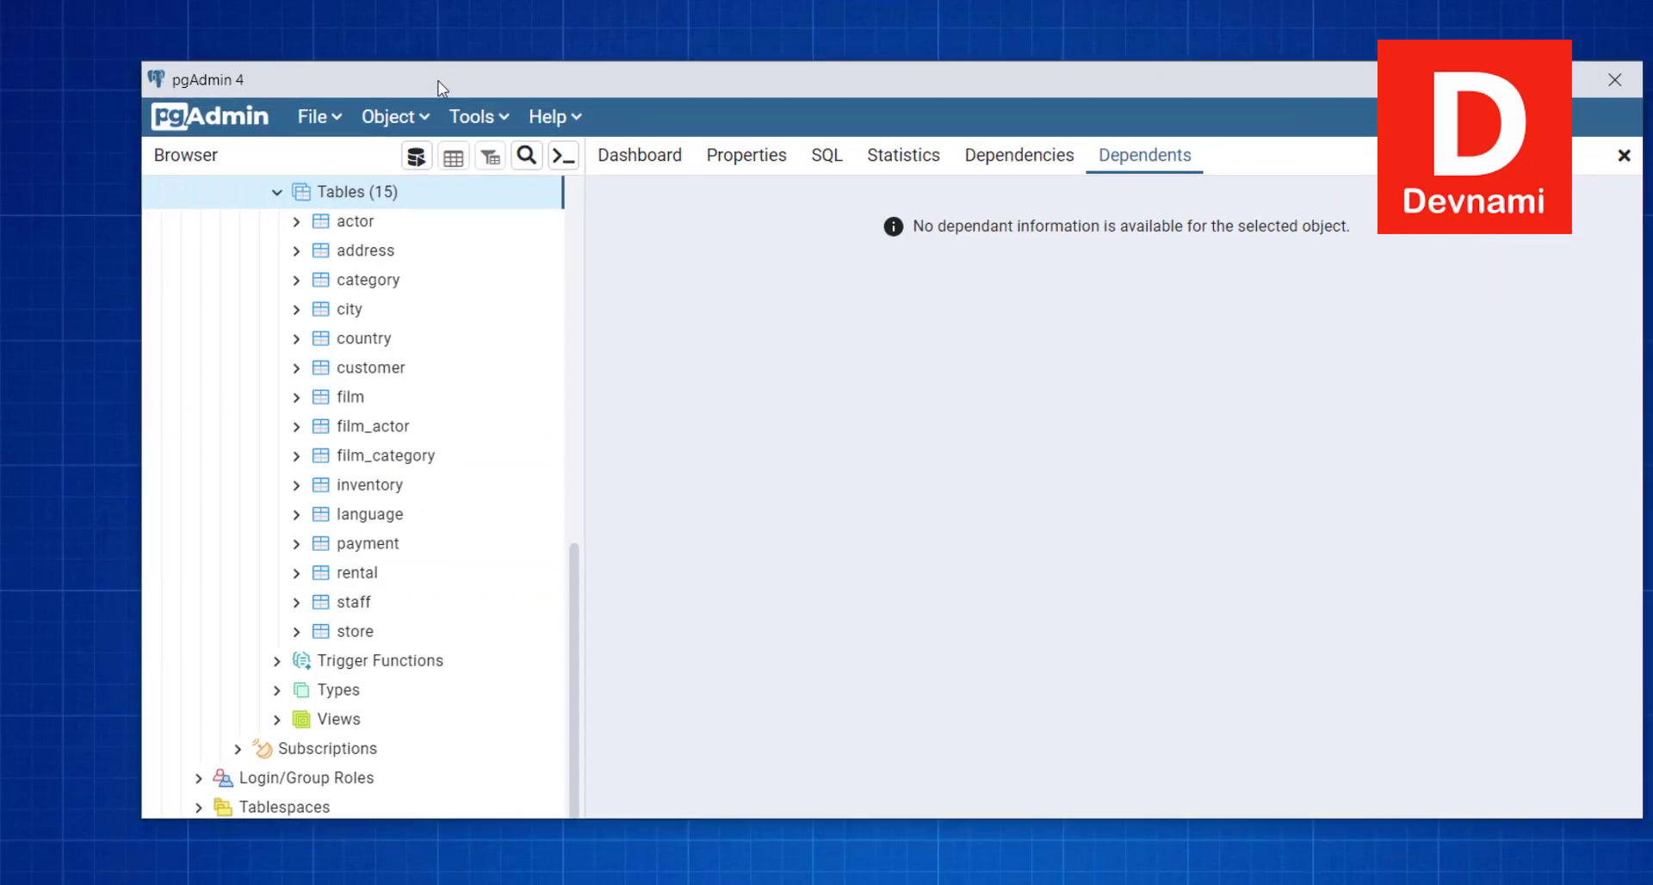
right_click(369, 310)
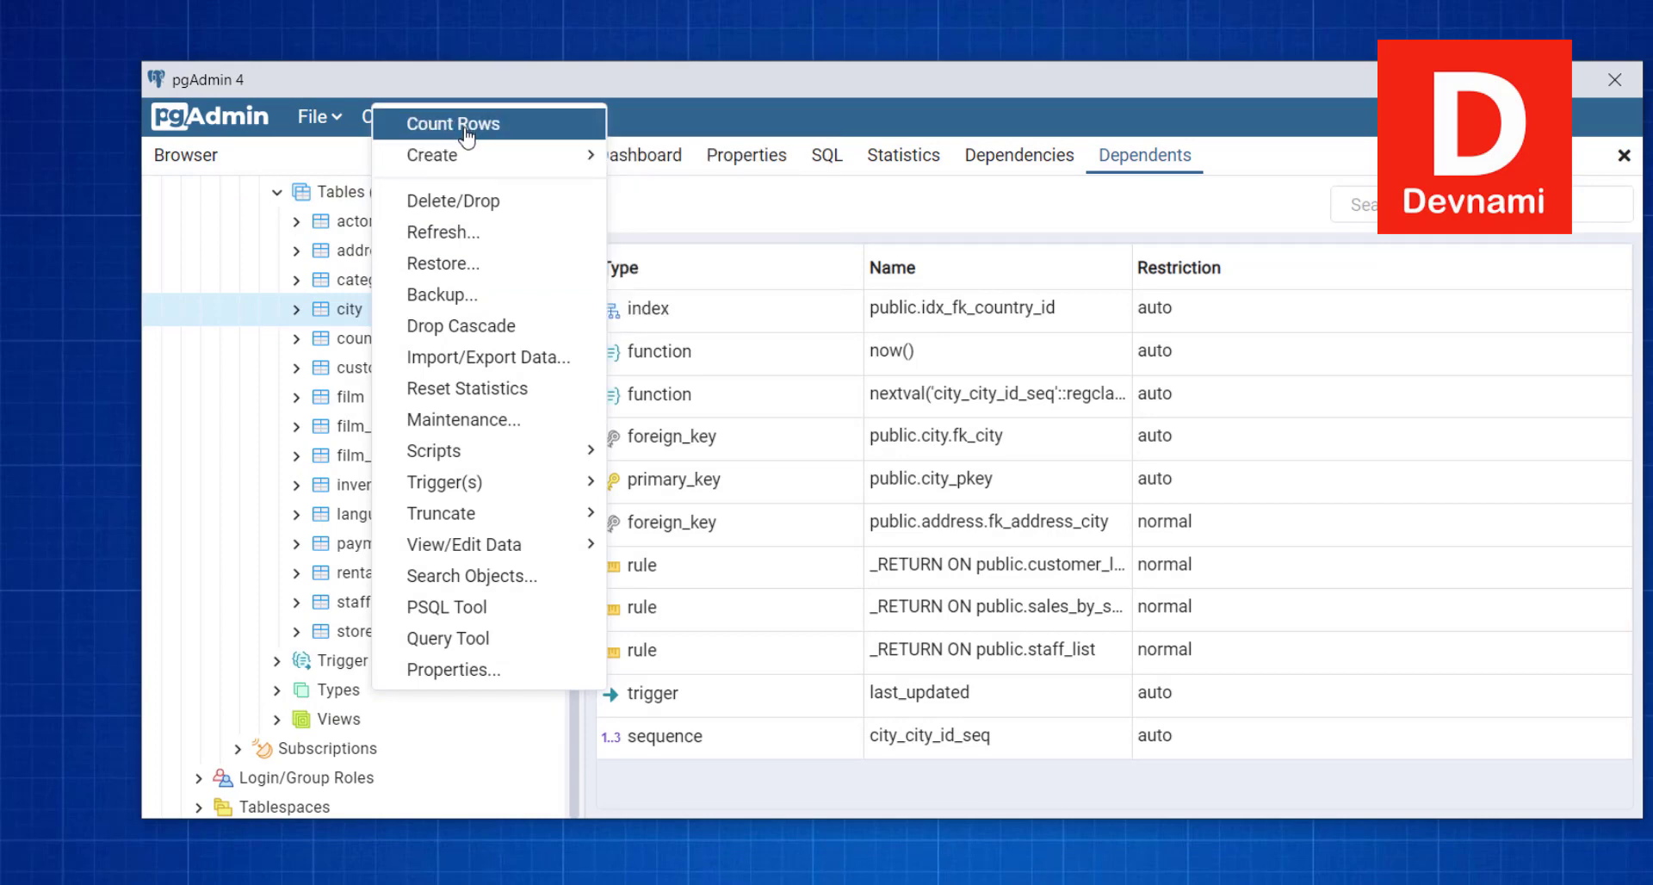
mouse_move(528, 465)
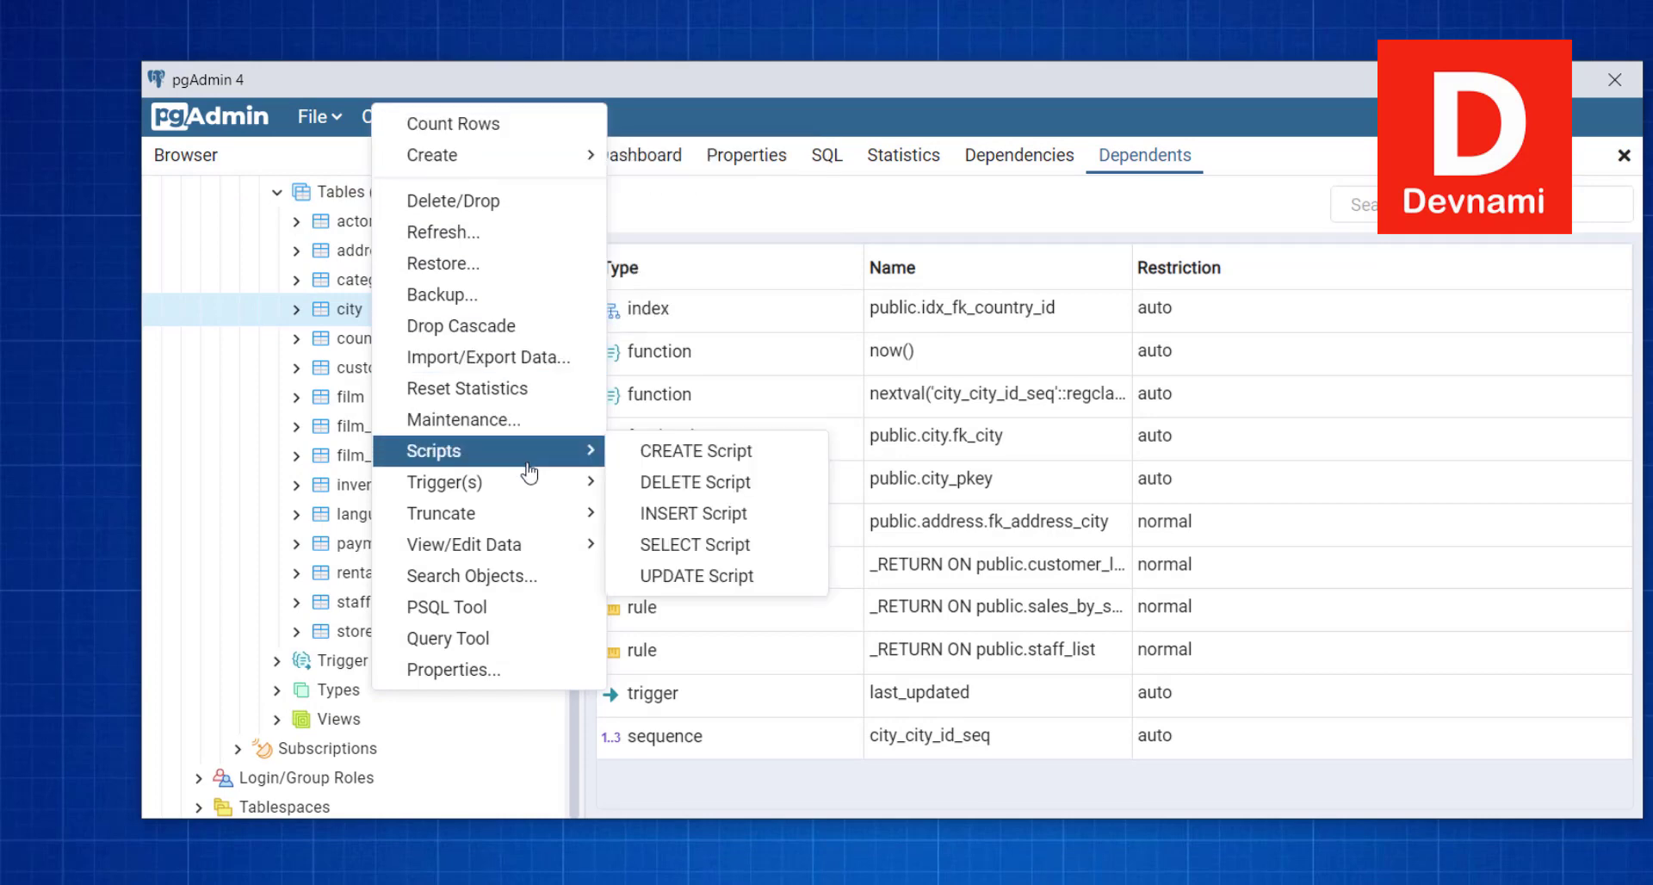
mouse_move(569, 551)
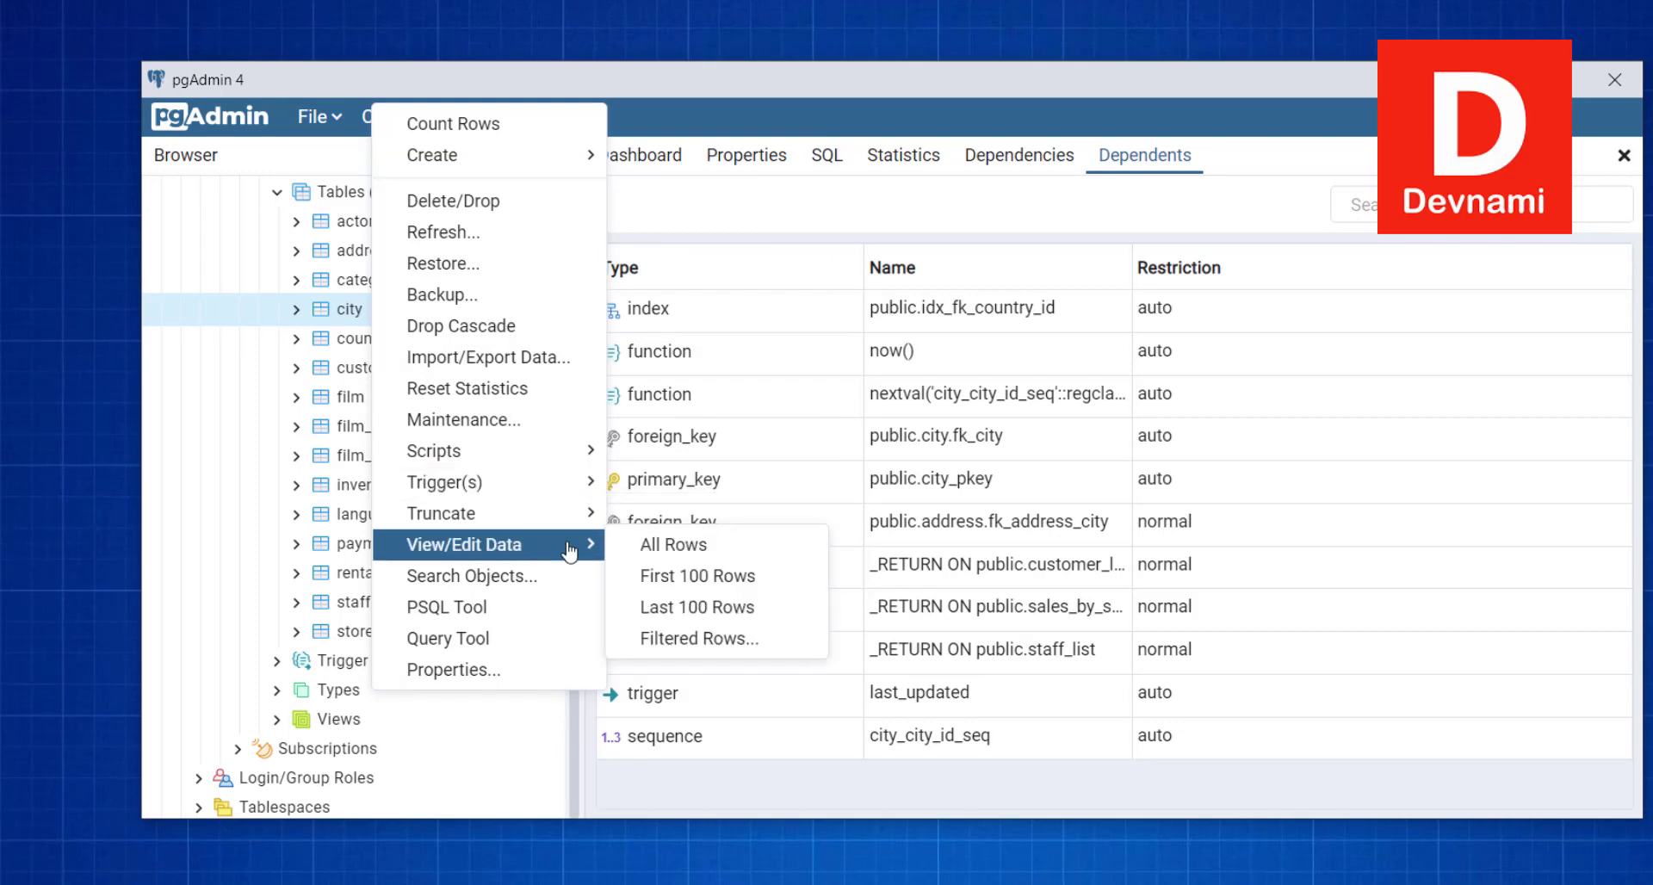
left_click(676, 585)
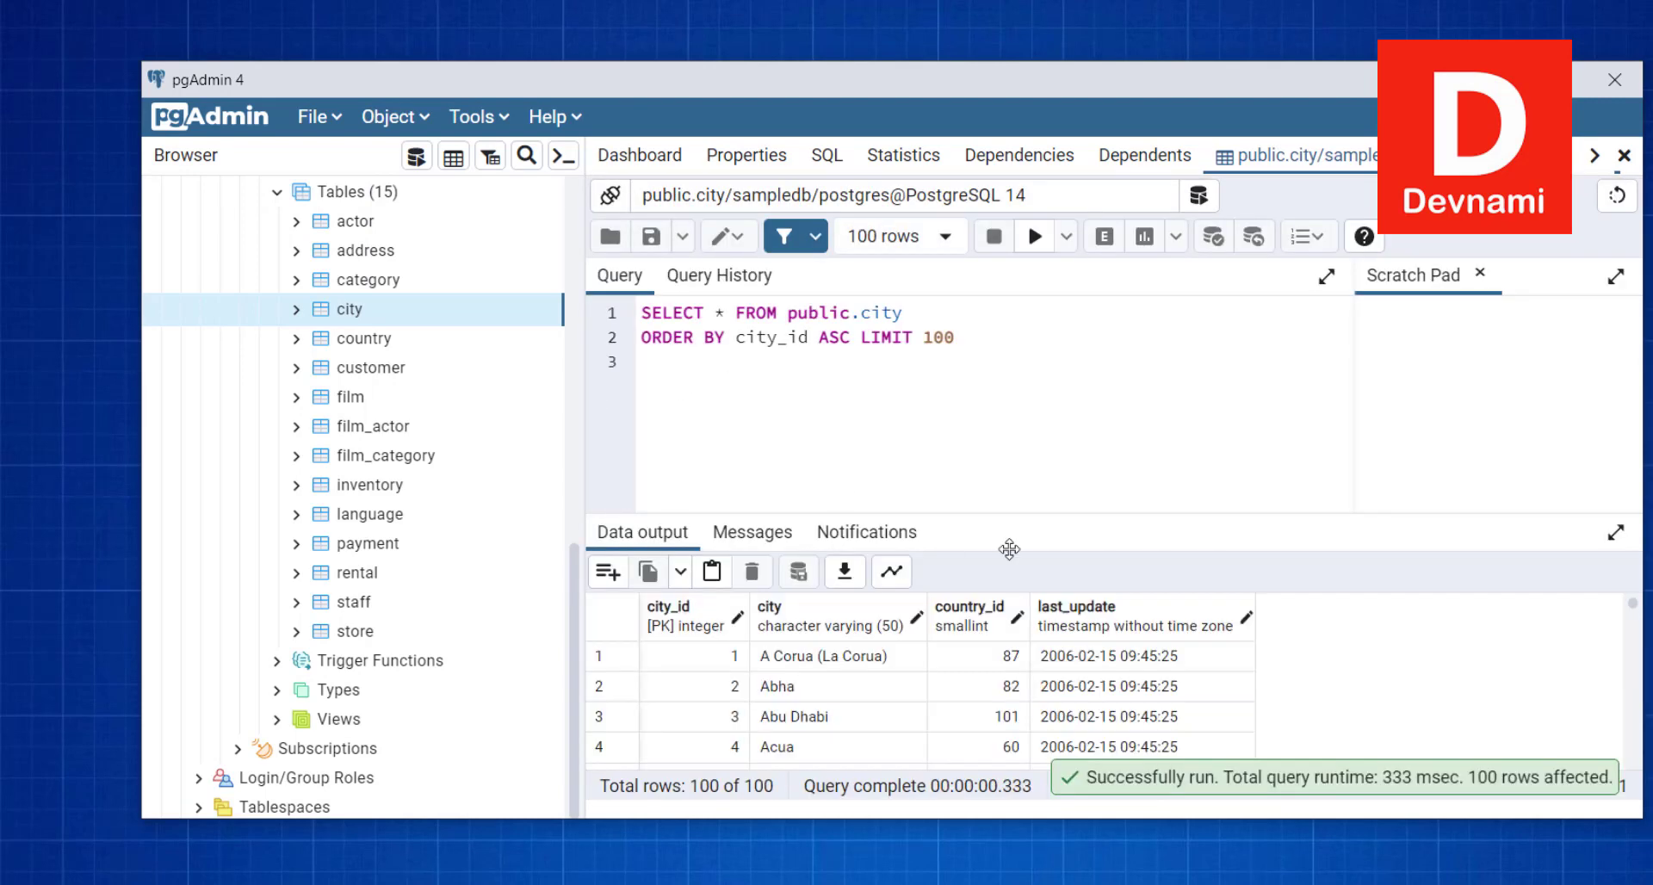
scroll(1124, 670, "down", 13)
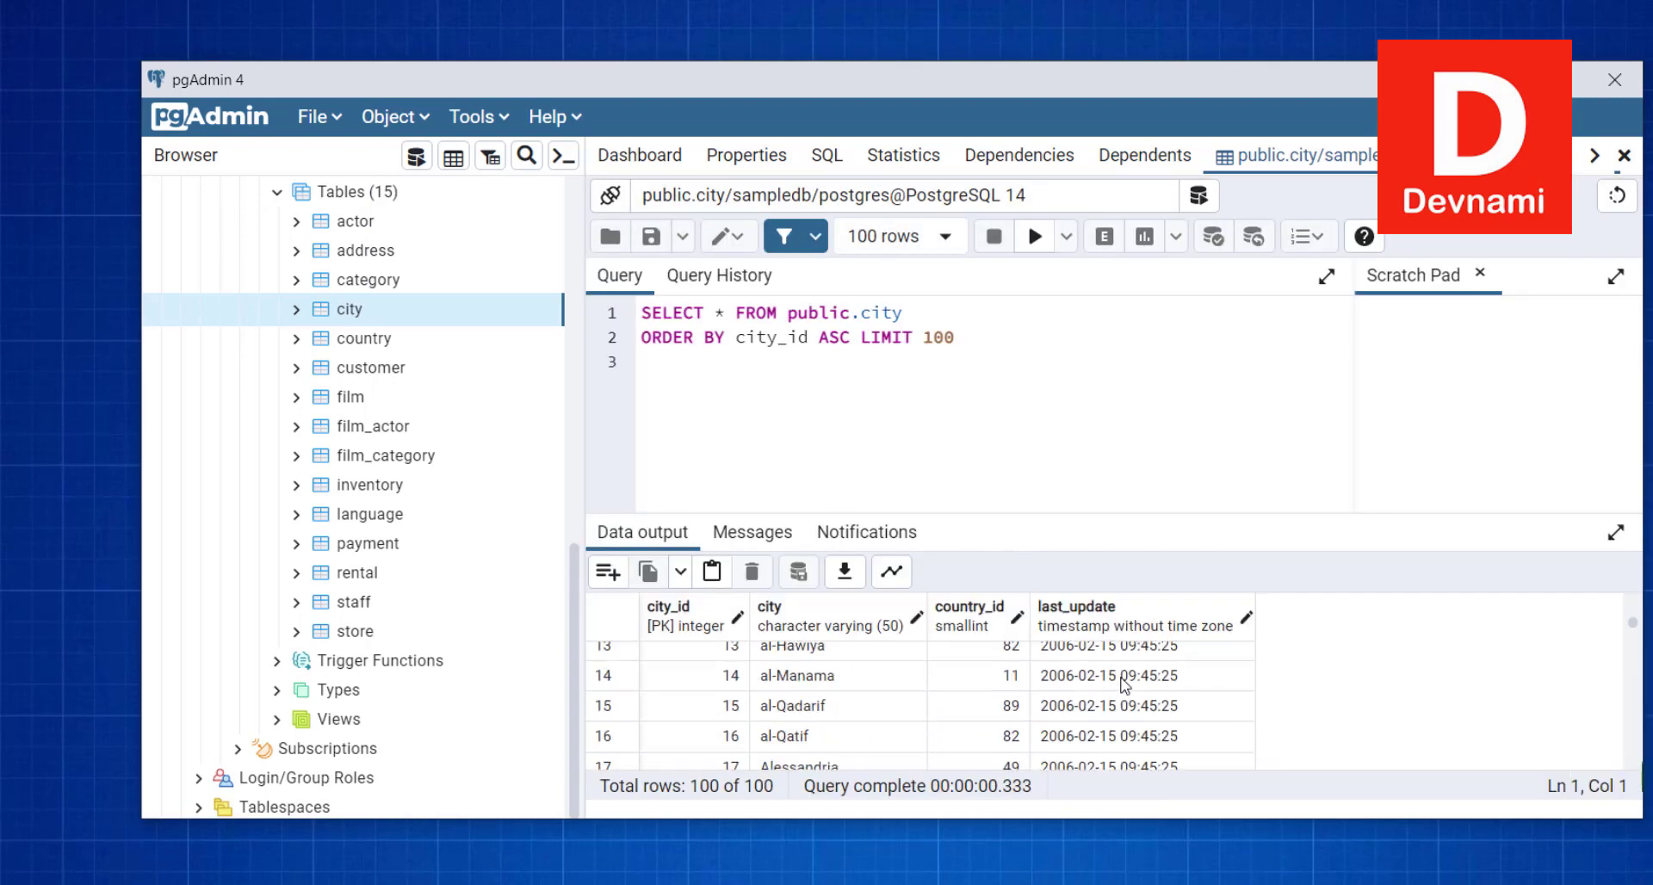
scroll(1124, 670, "down", 16)
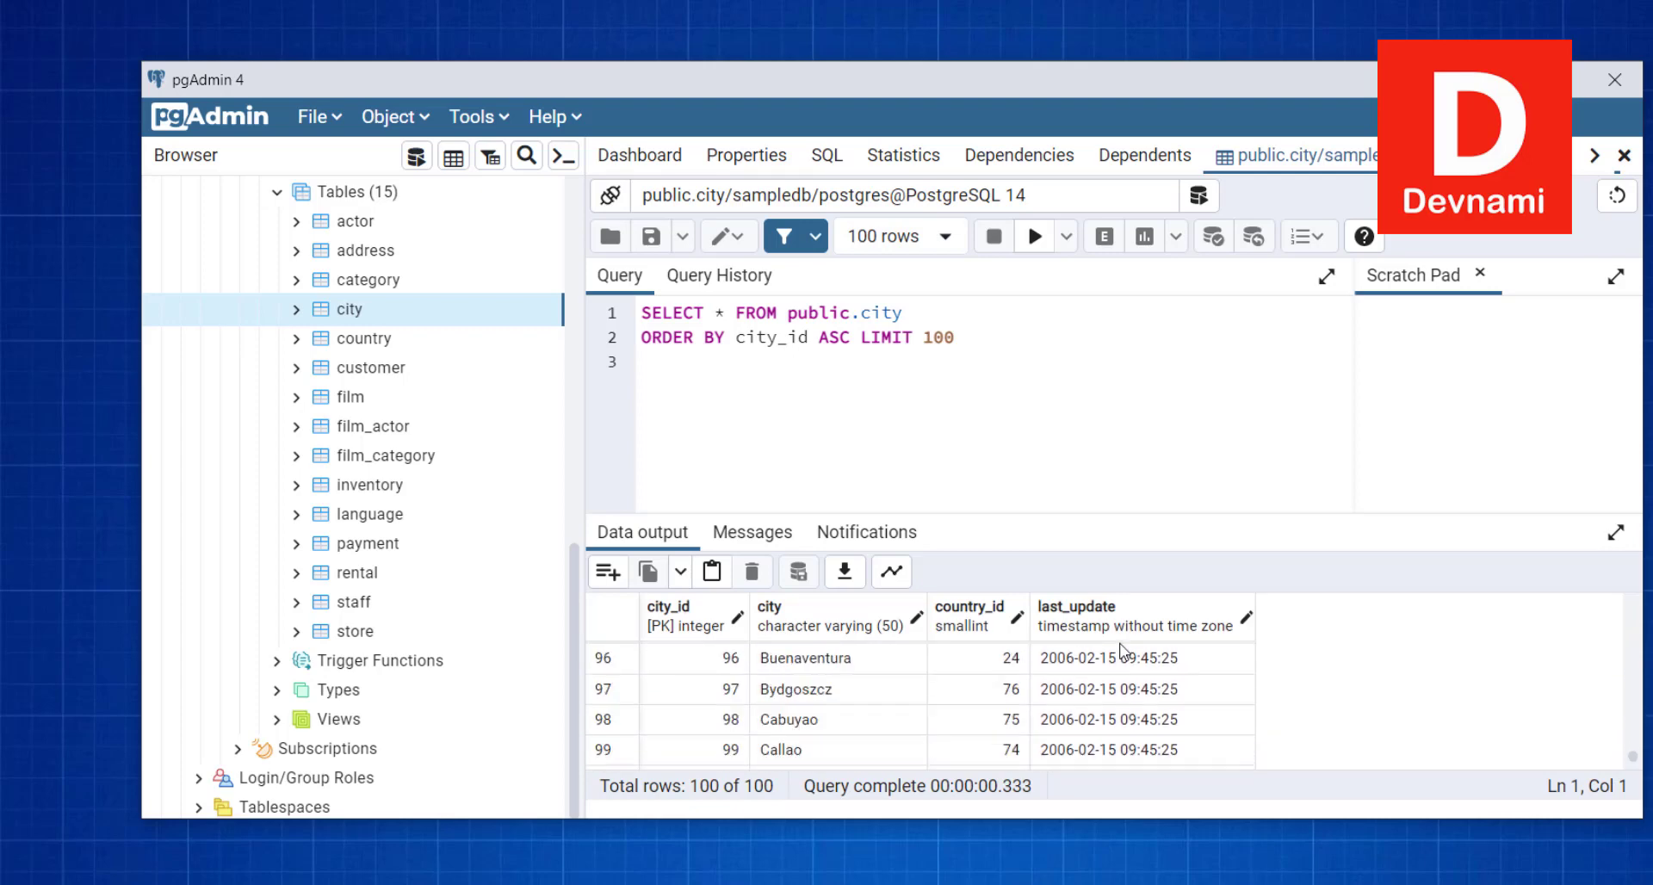
scroll(1116, 637, "up", 7)
scroll(1116, 637, "up", 20)
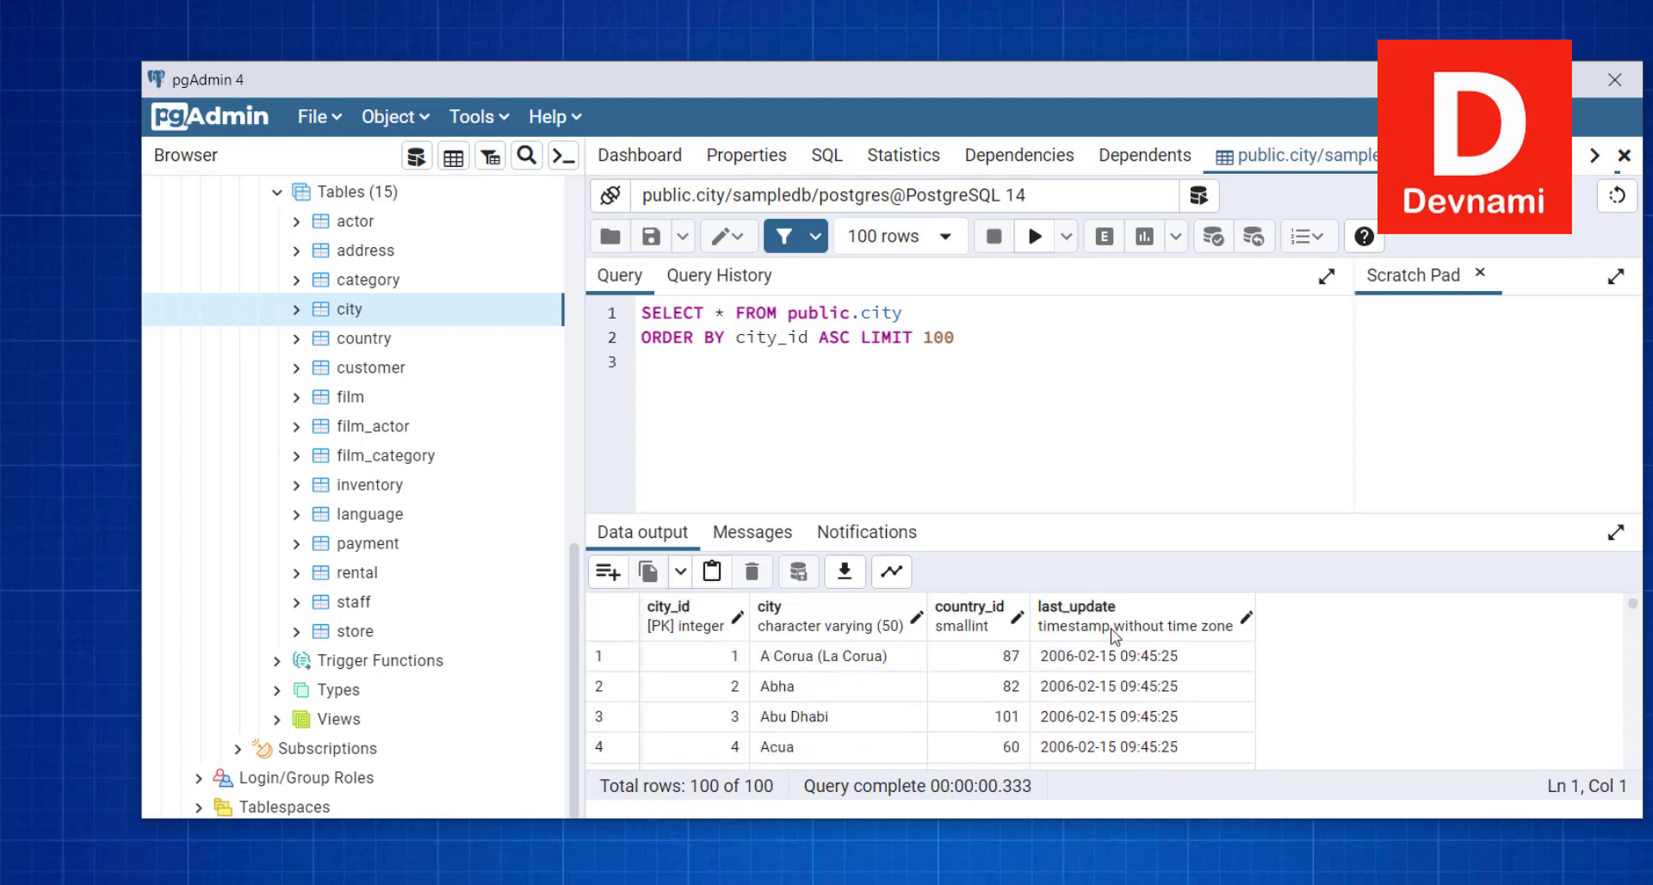
left_click_drag(842, 93, 739, 57)
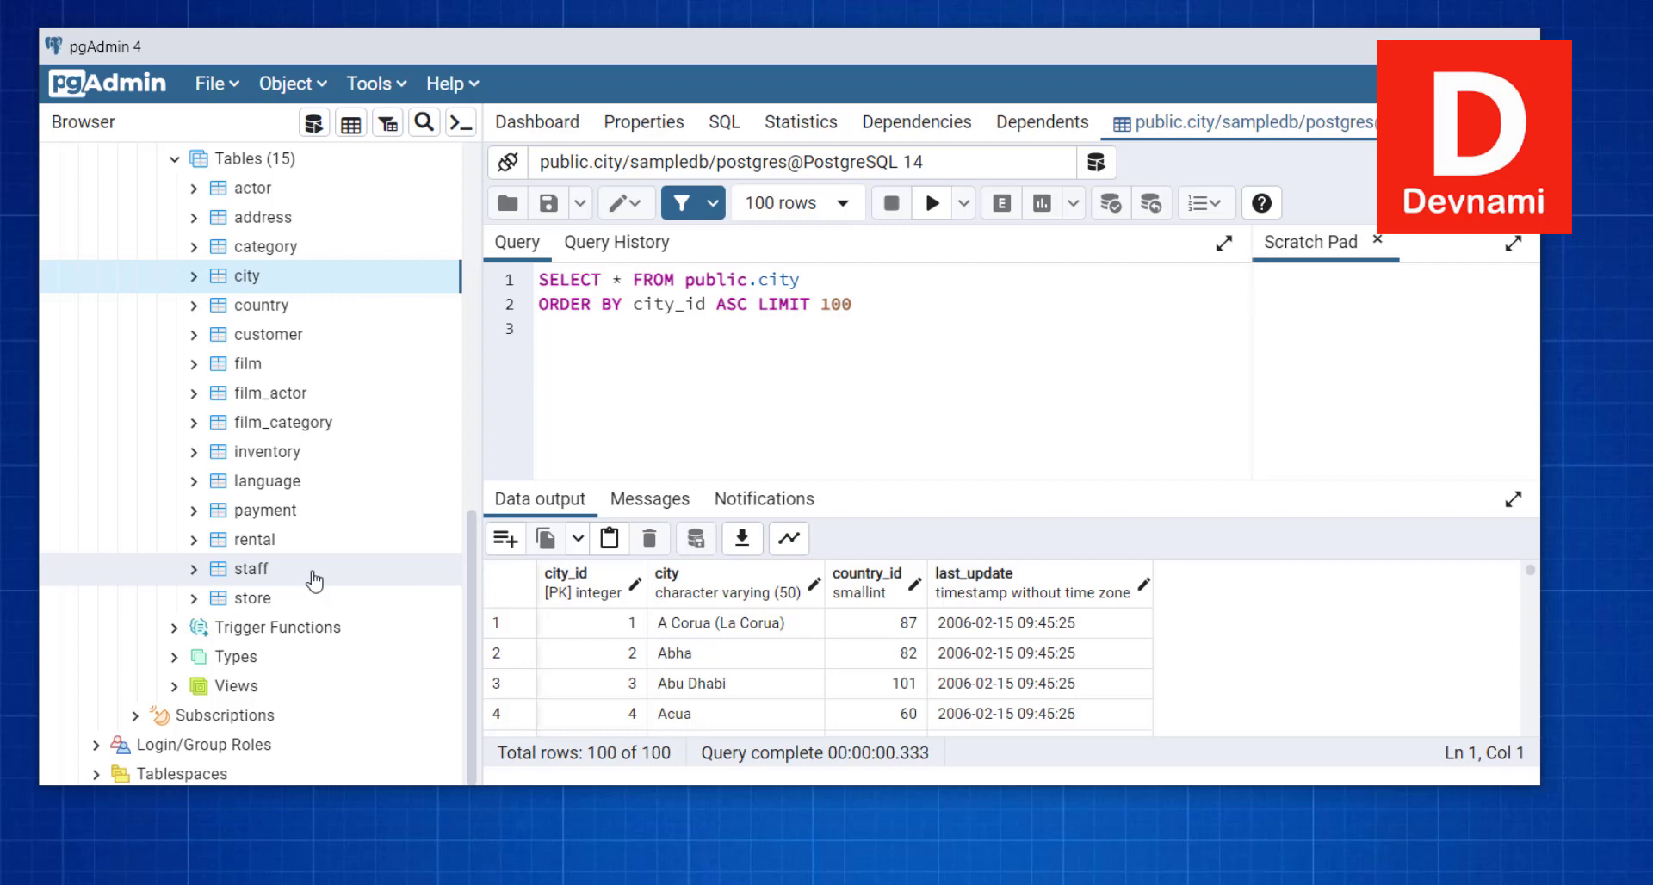
Search 'powerb' in Windows Search and launch Power BI Desktop, returning to pgAdmin.
key("super")
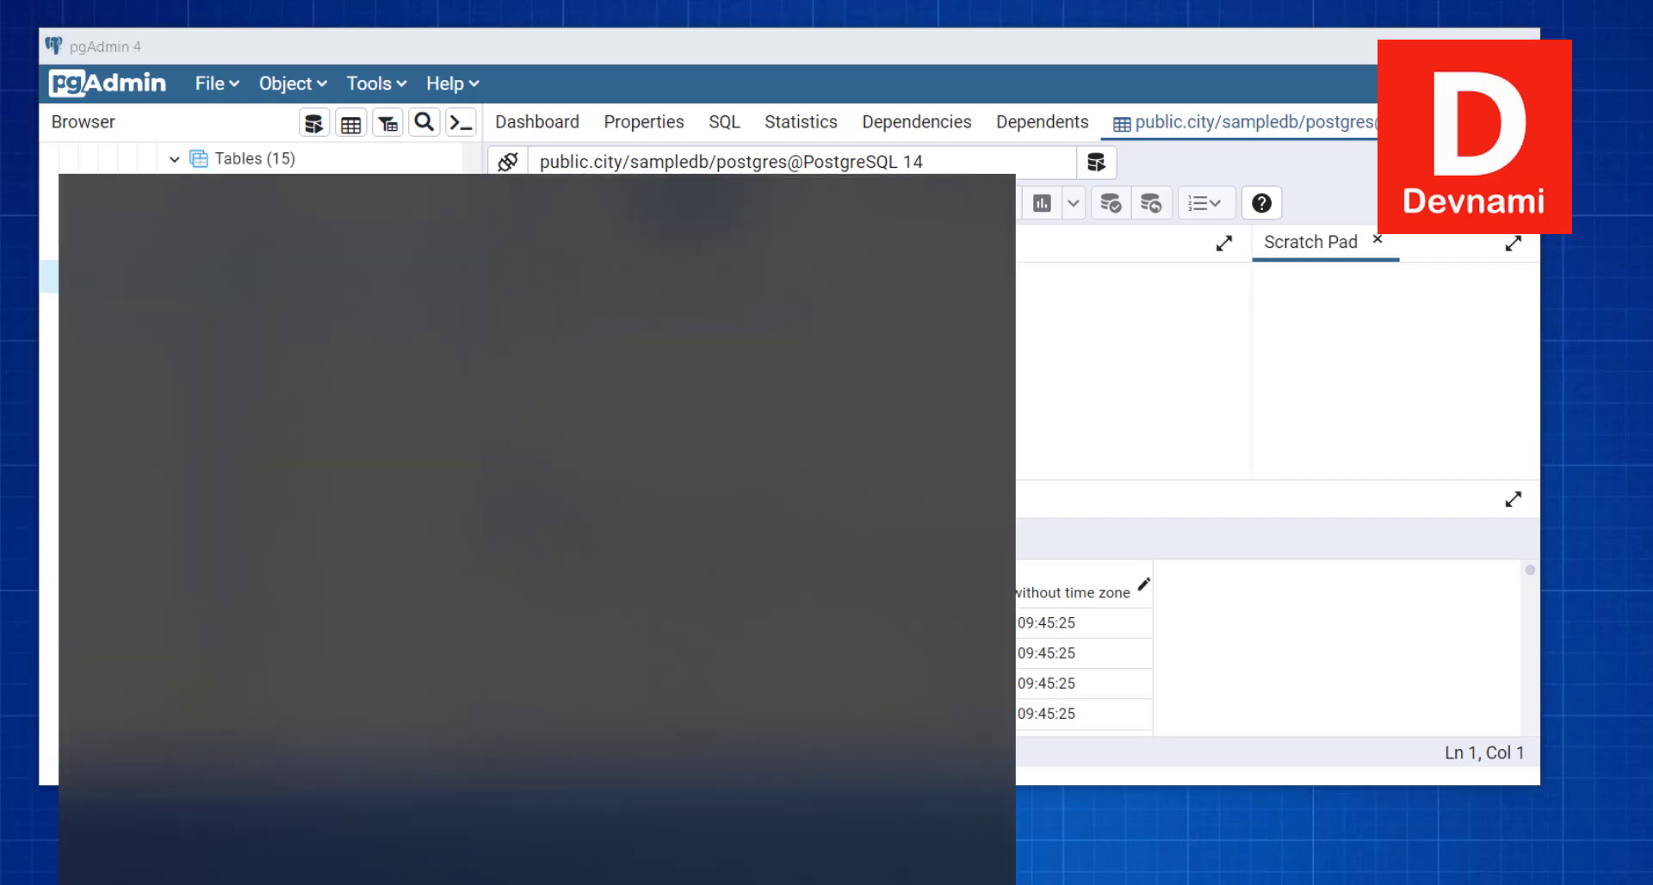
type("powerb")
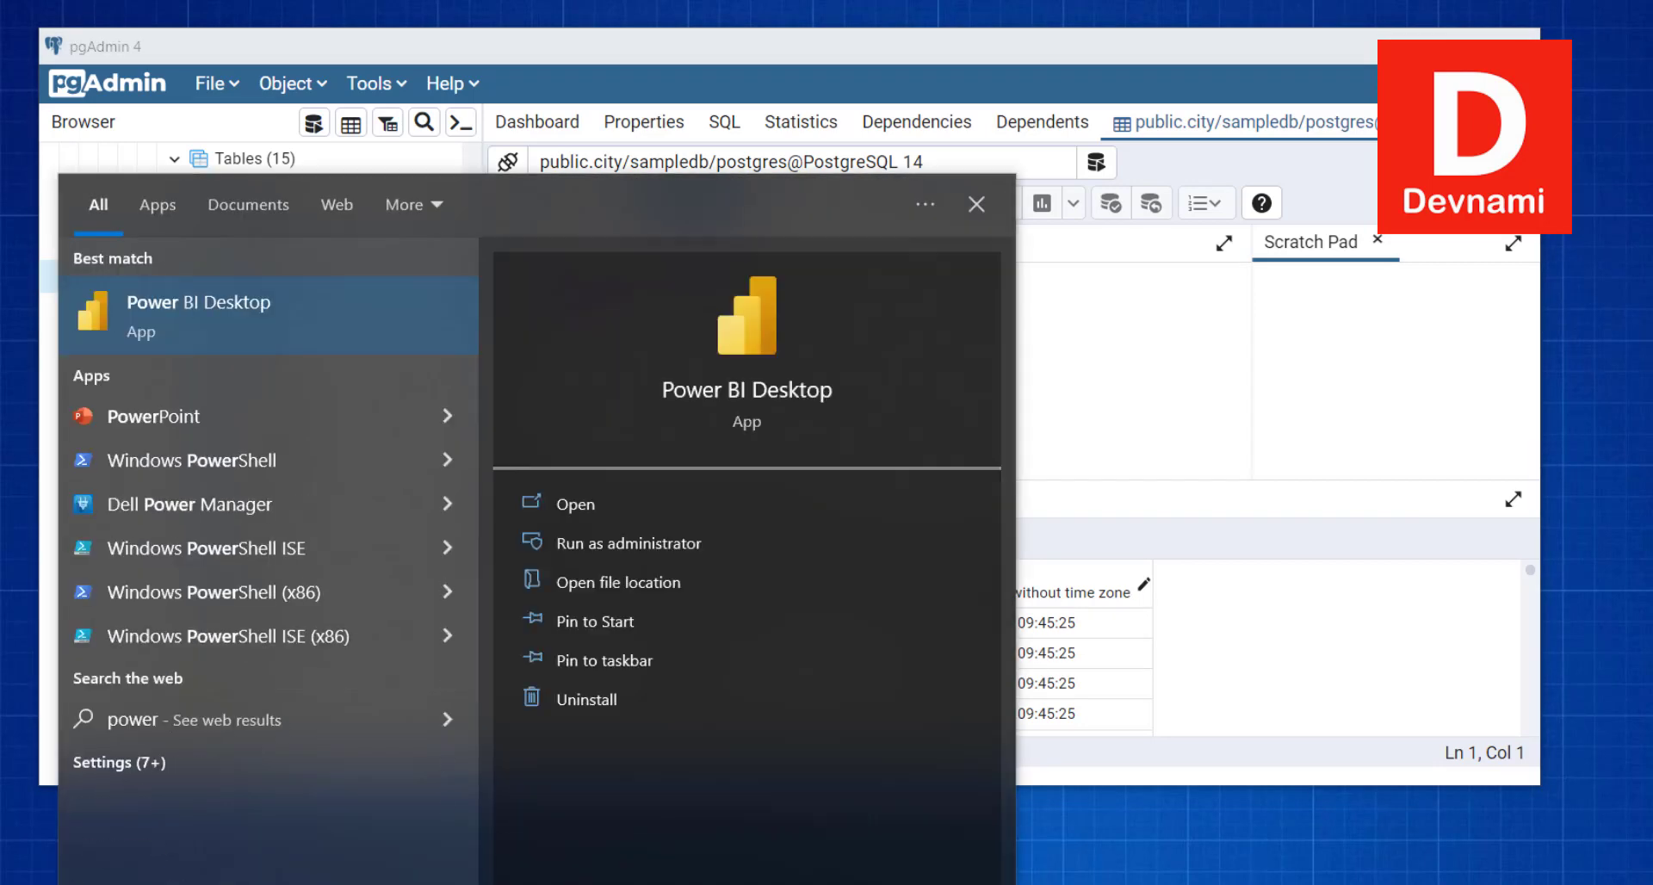
left_click(613, 515)
left_click(872, 383)
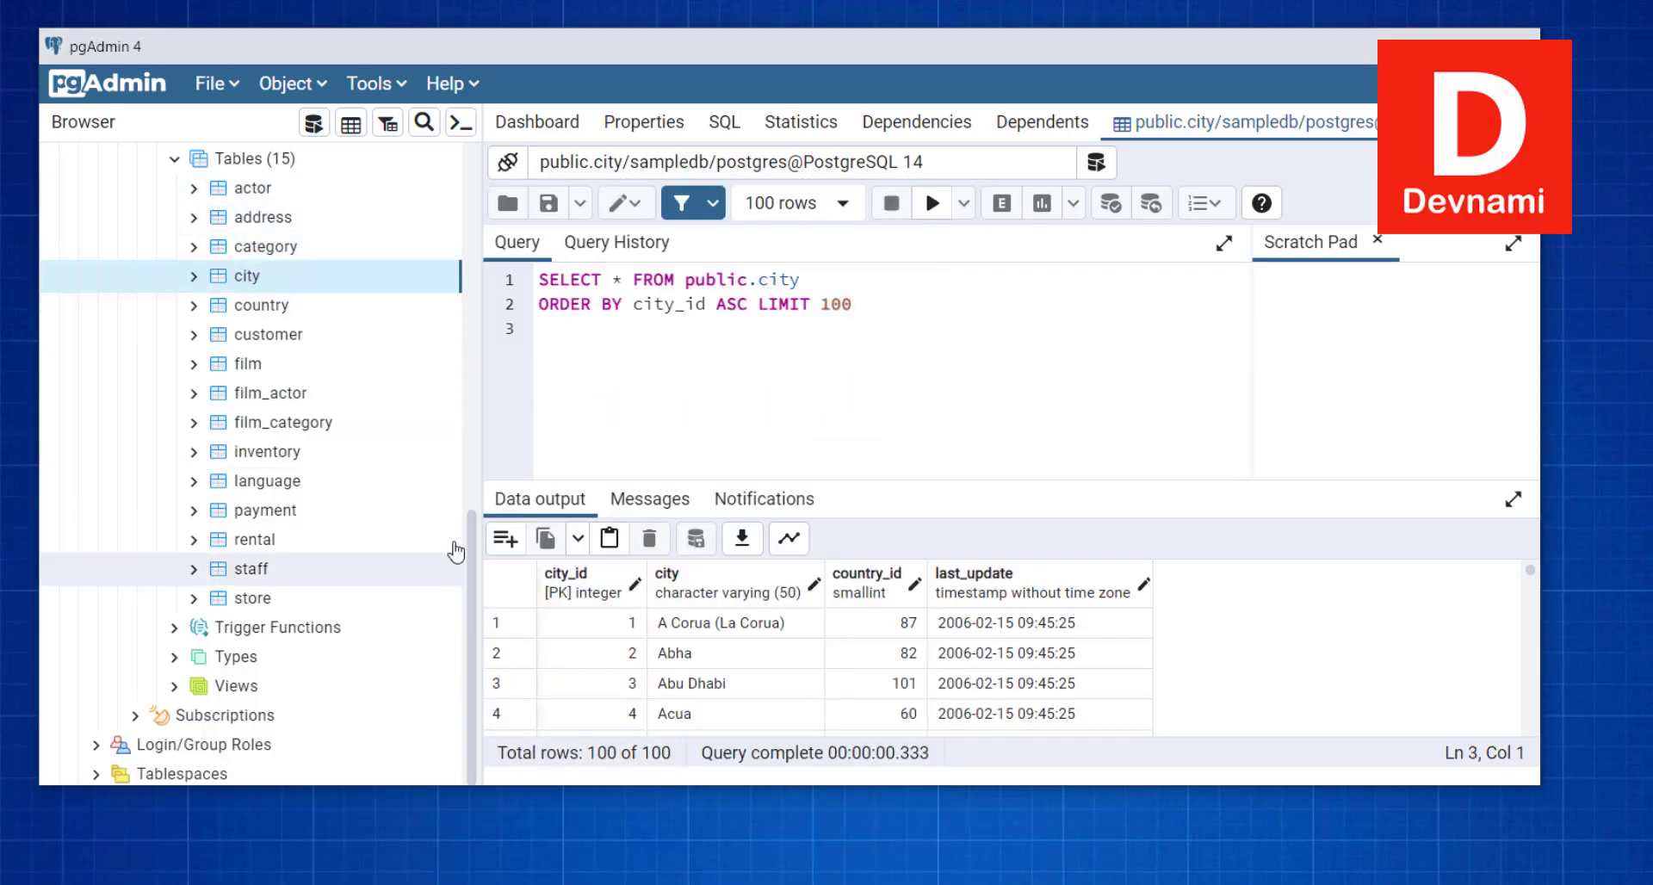
Collapse the sampledb tree and show its Dashboard with the active sessions.
scroll(455, 517, "up", 6)
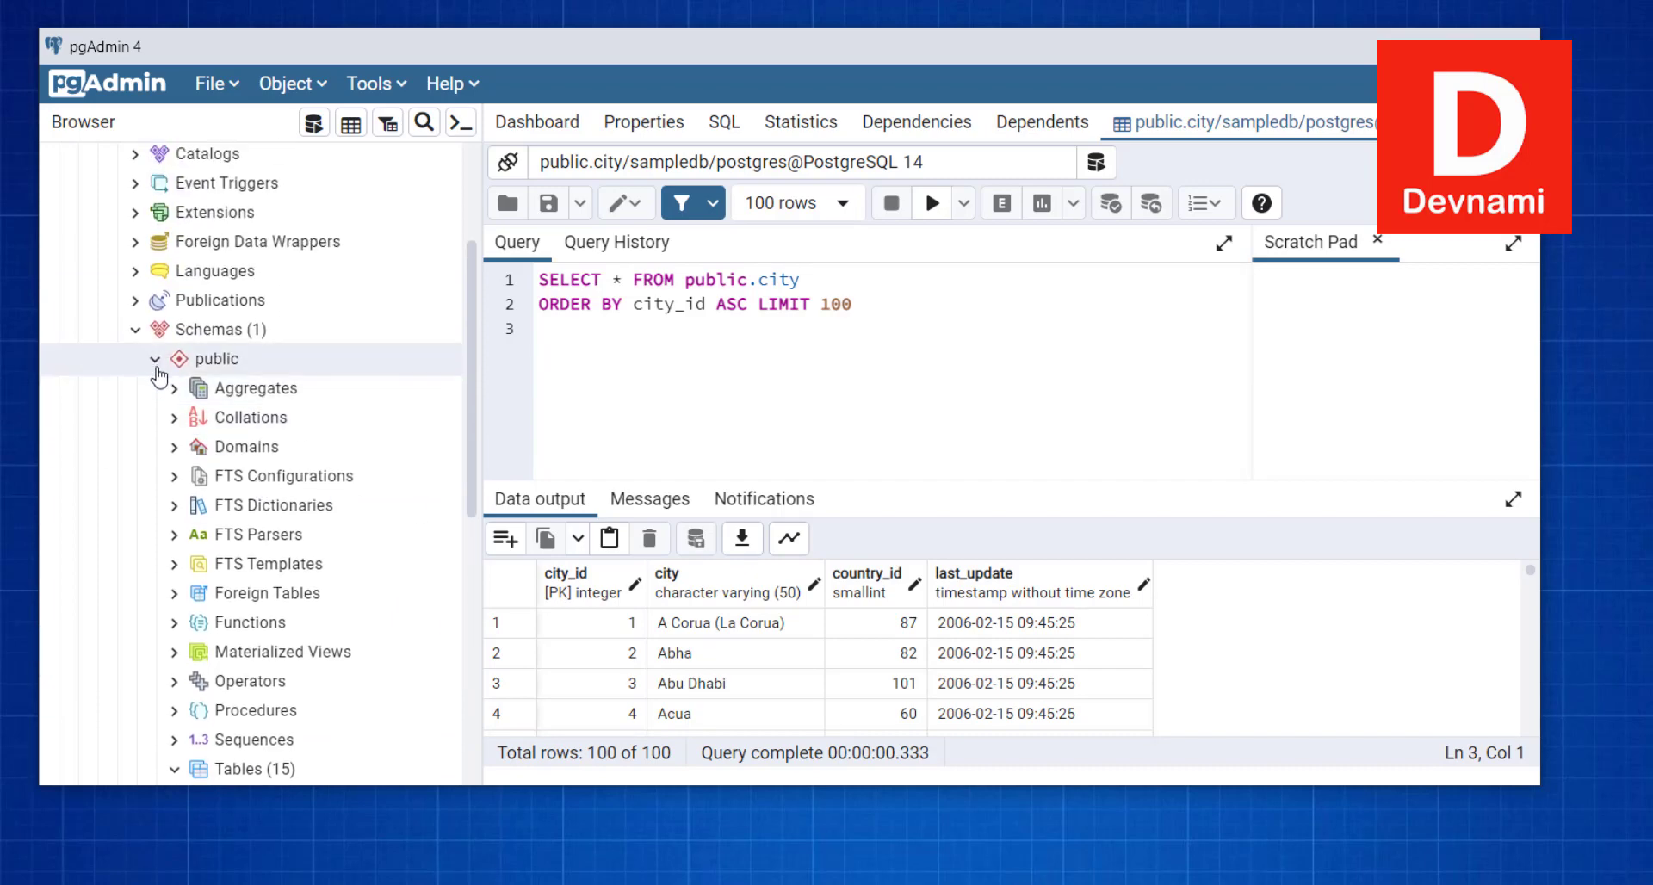
left_click(155, 359)
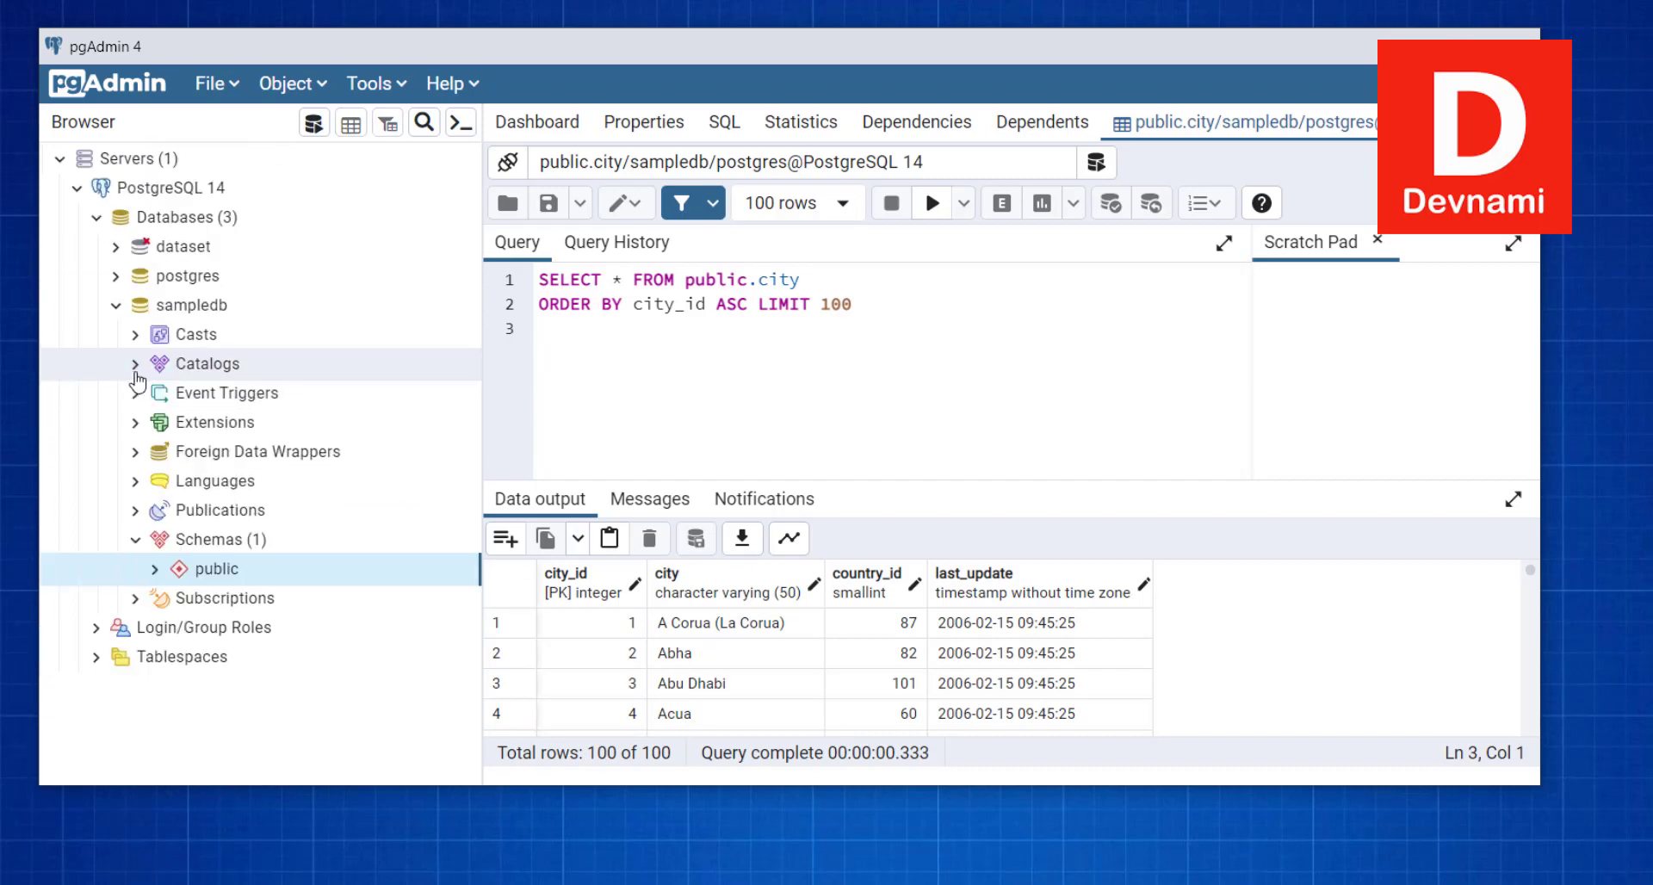
left_click(116, 304)
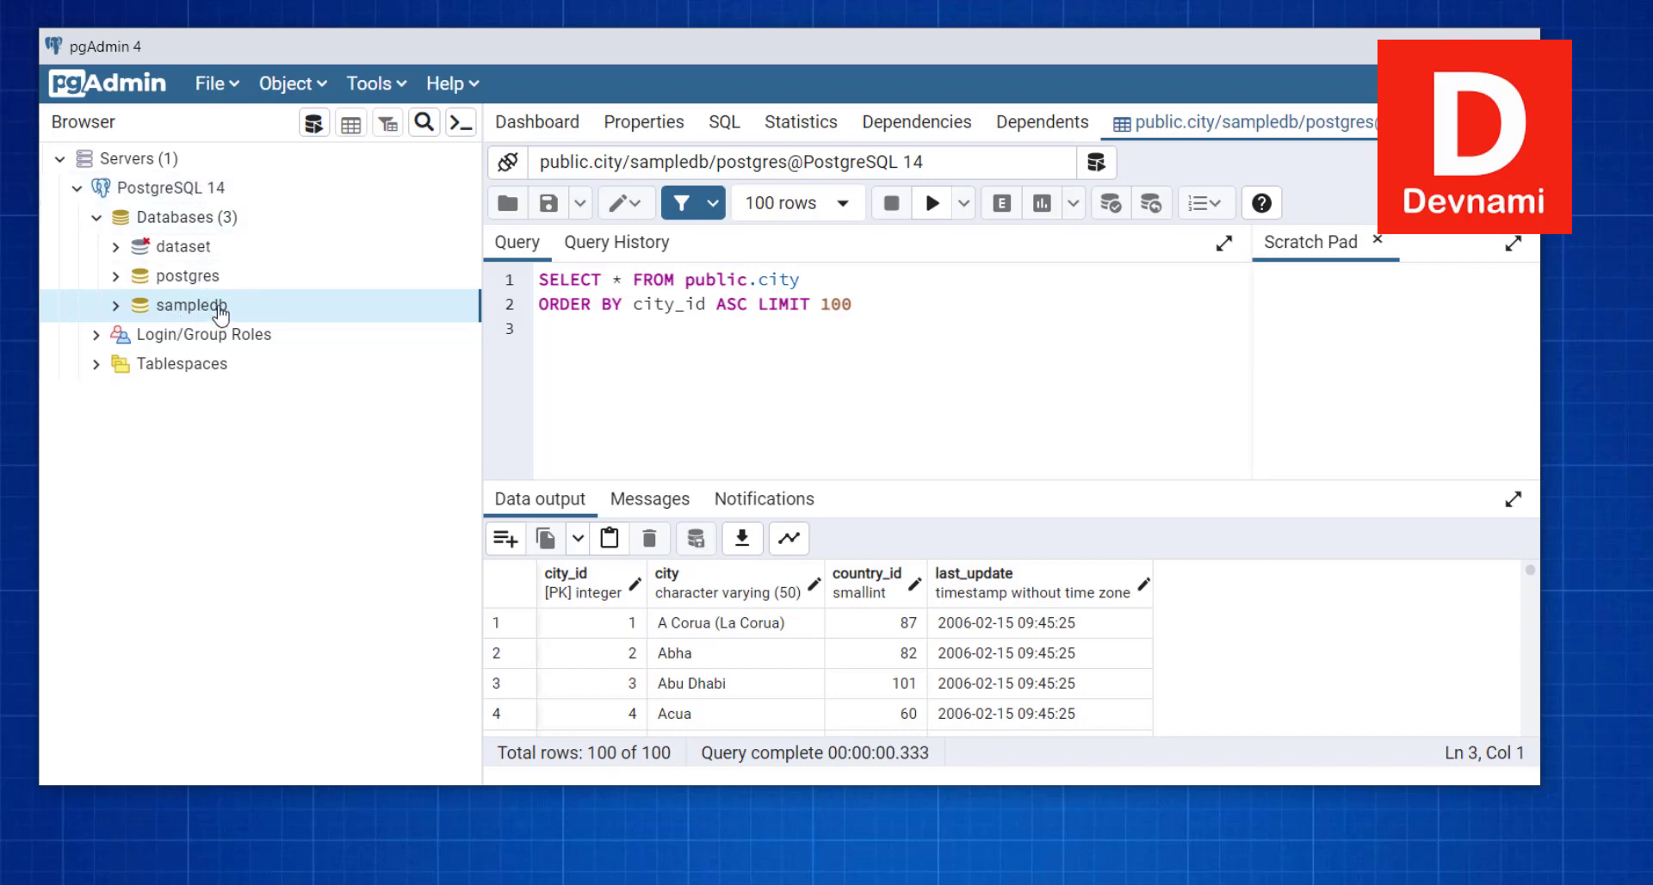
left_click(523, 121)
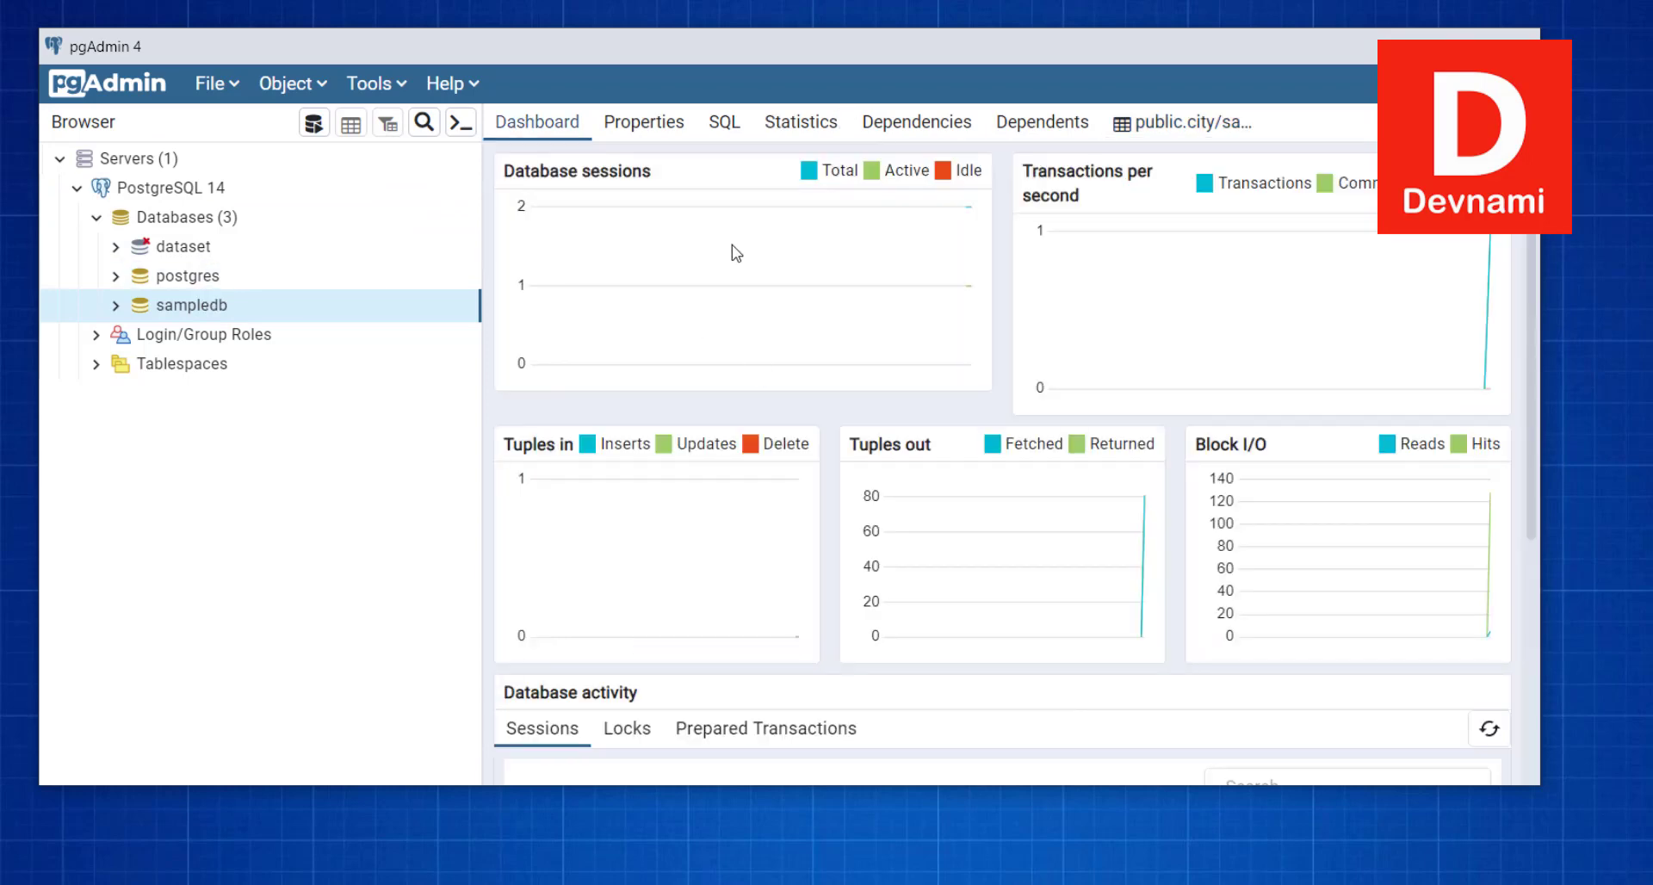
scroll(1214, 420, "down", 5)
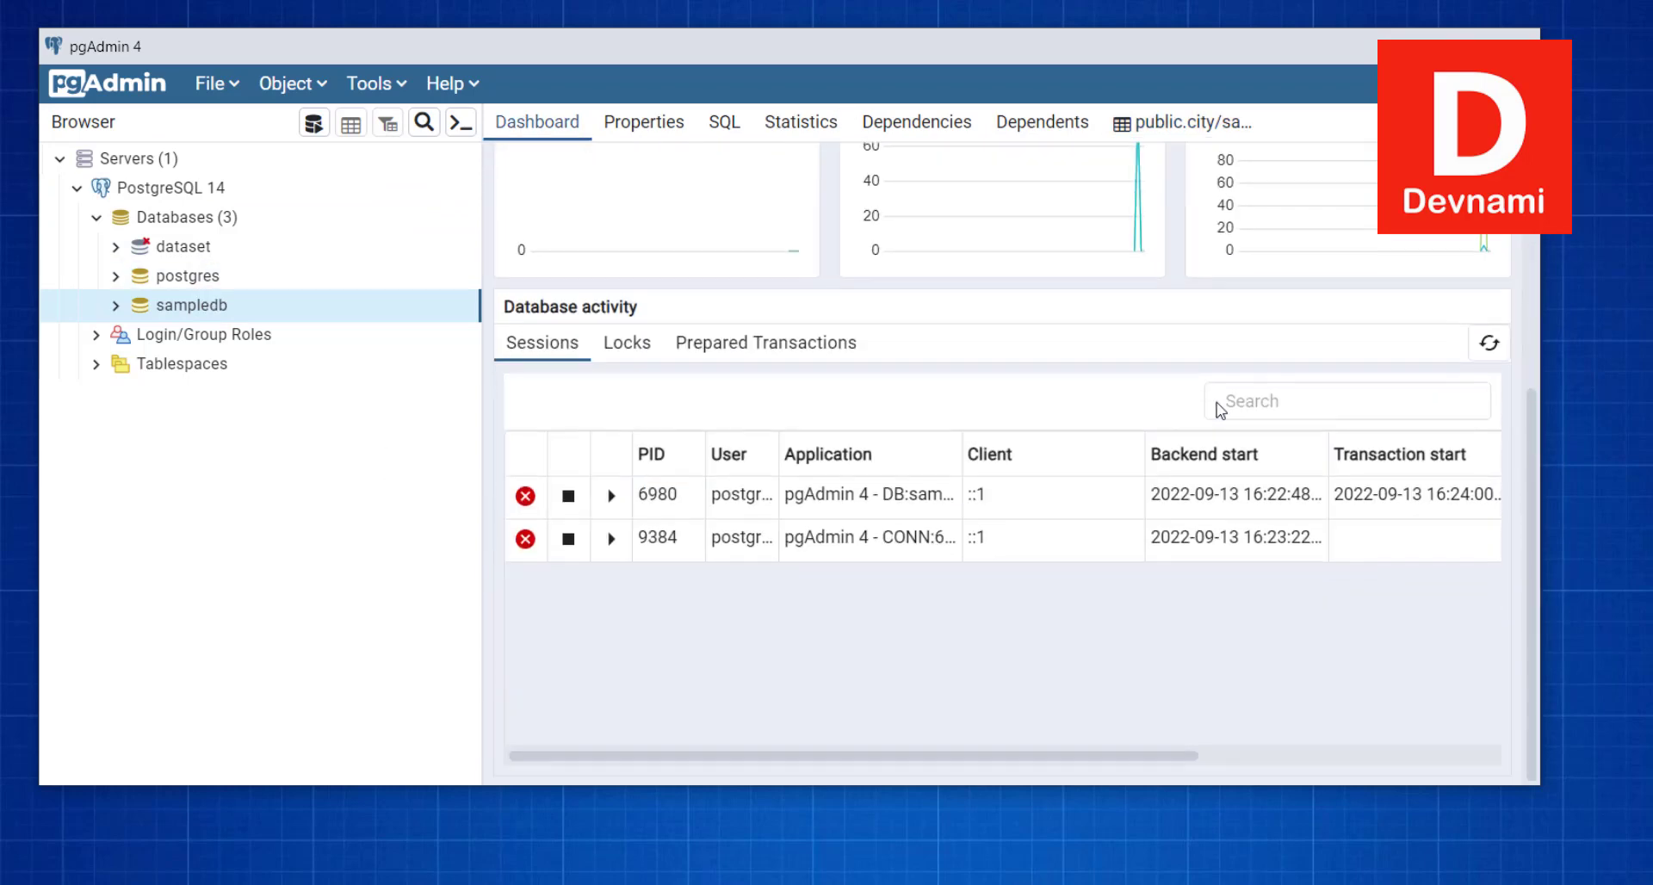
scroll(811, 569, "down", 4)
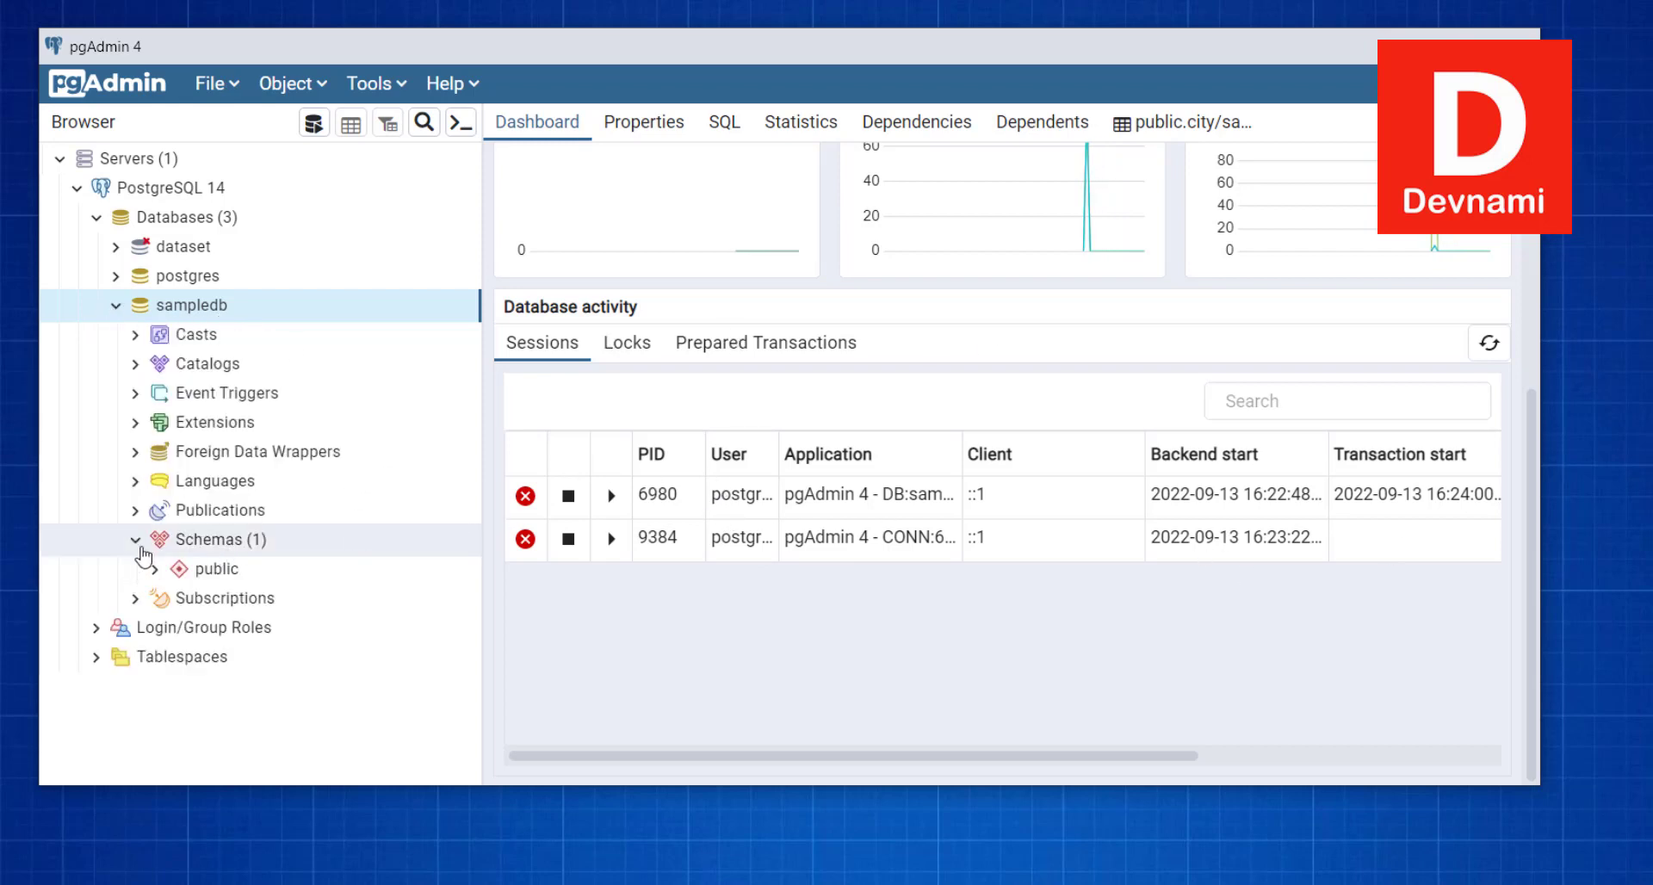
Re-expand sampledb's Schemas to reveal the public schema's tables.
double_click(243, 535)
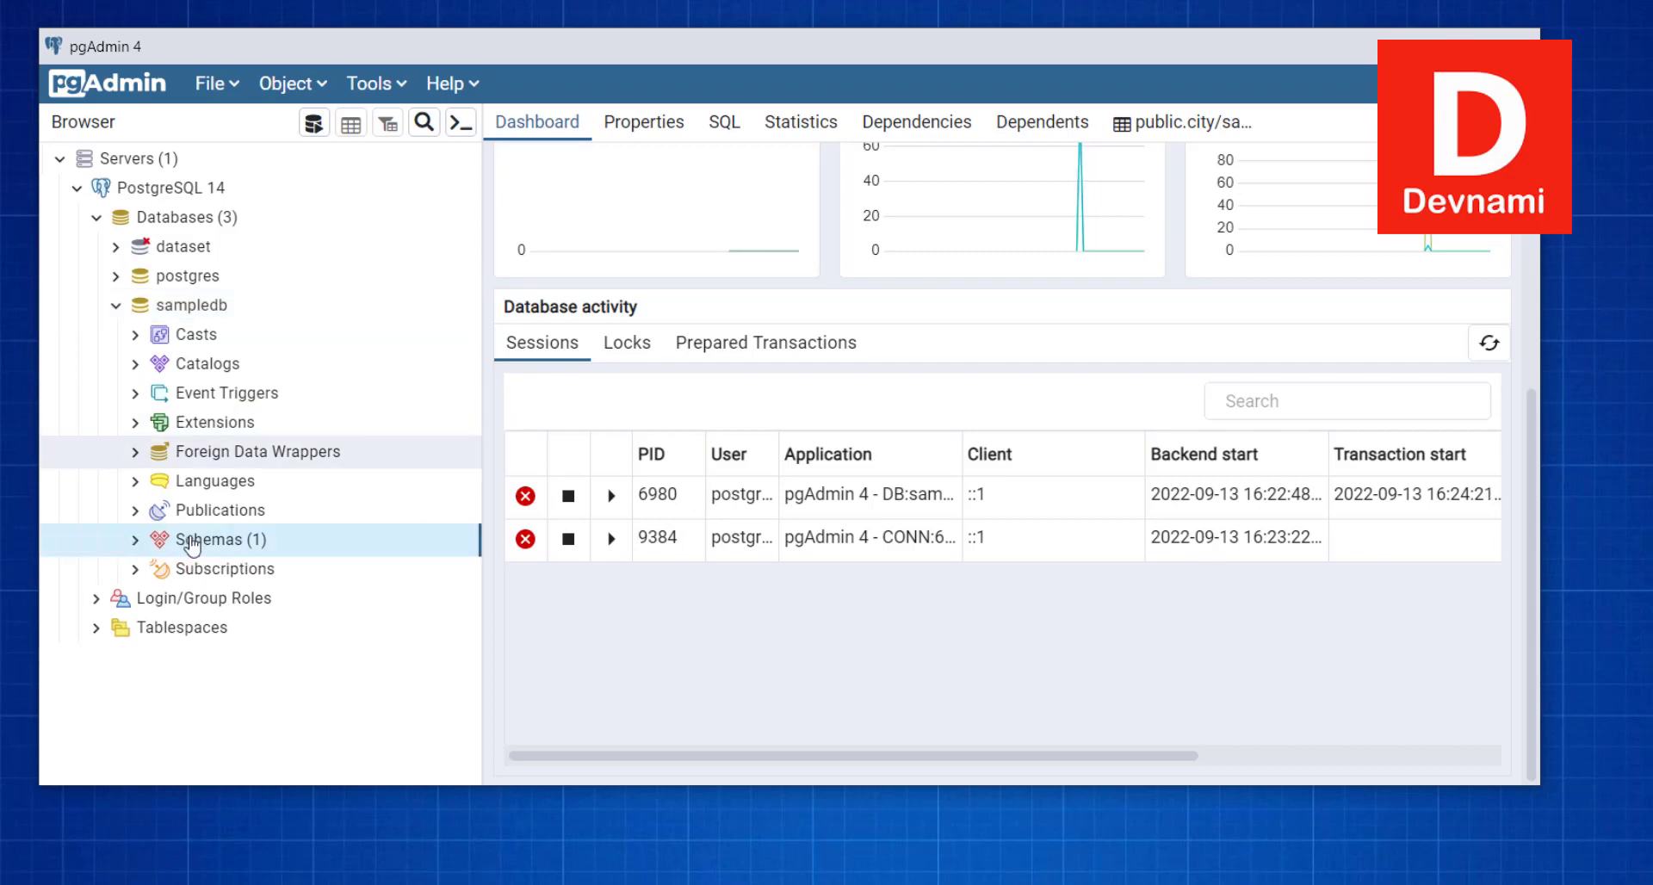
left_click(136, 541)
scroll(284, 516, "down", 5)
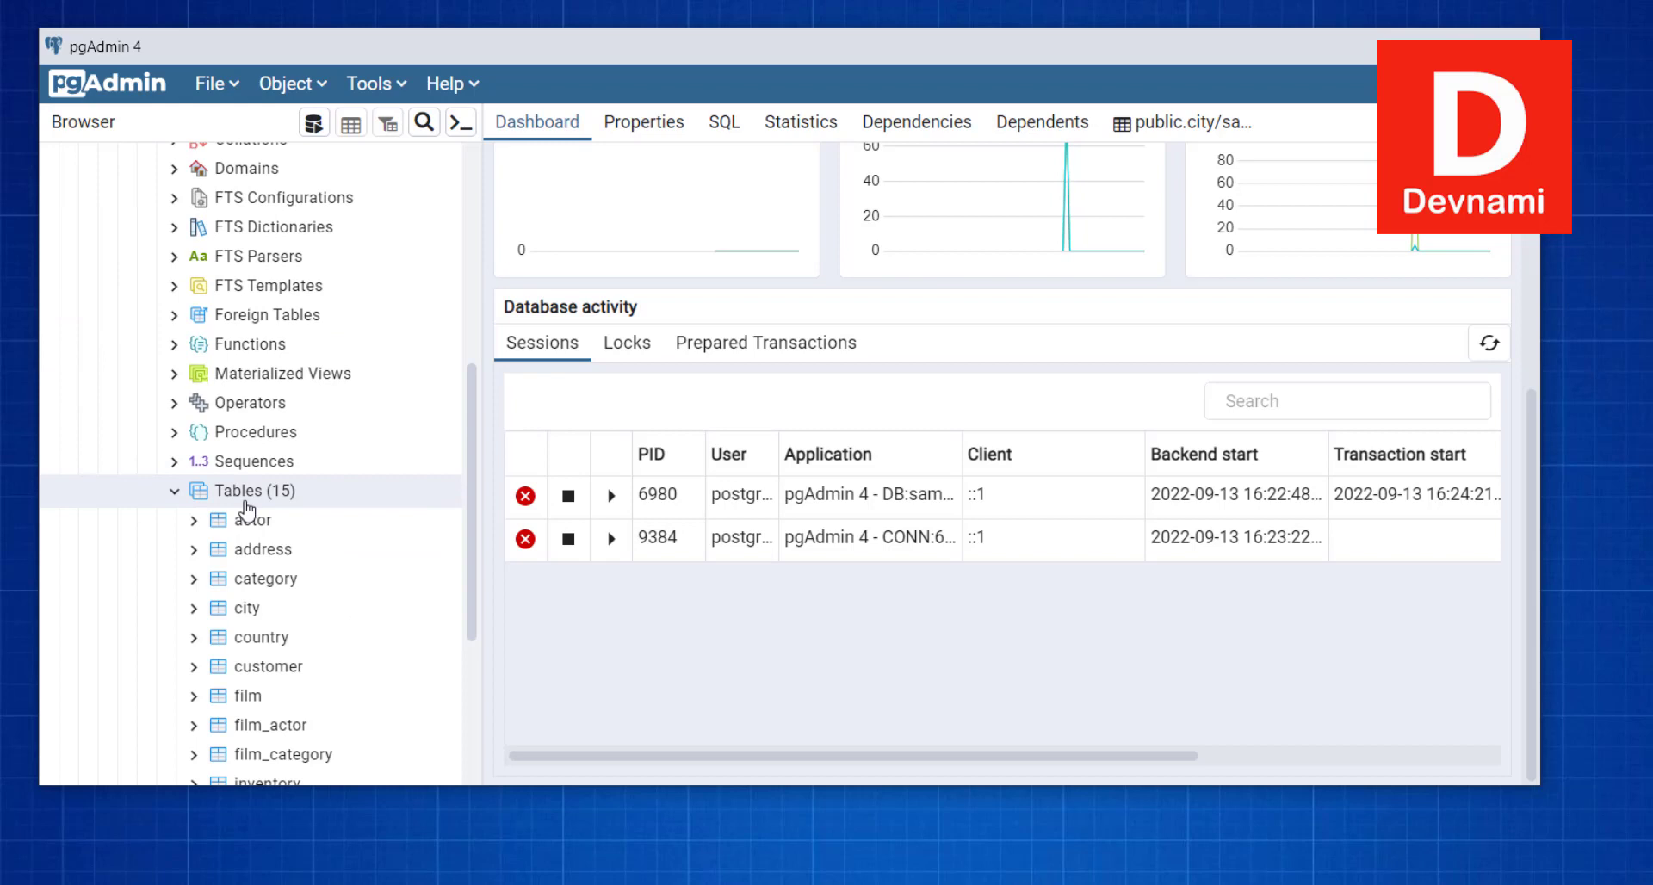
Close Power BI Desktop's start screen and choose PostgreSQL database under Database in Get Data.
left_click(310, 500)
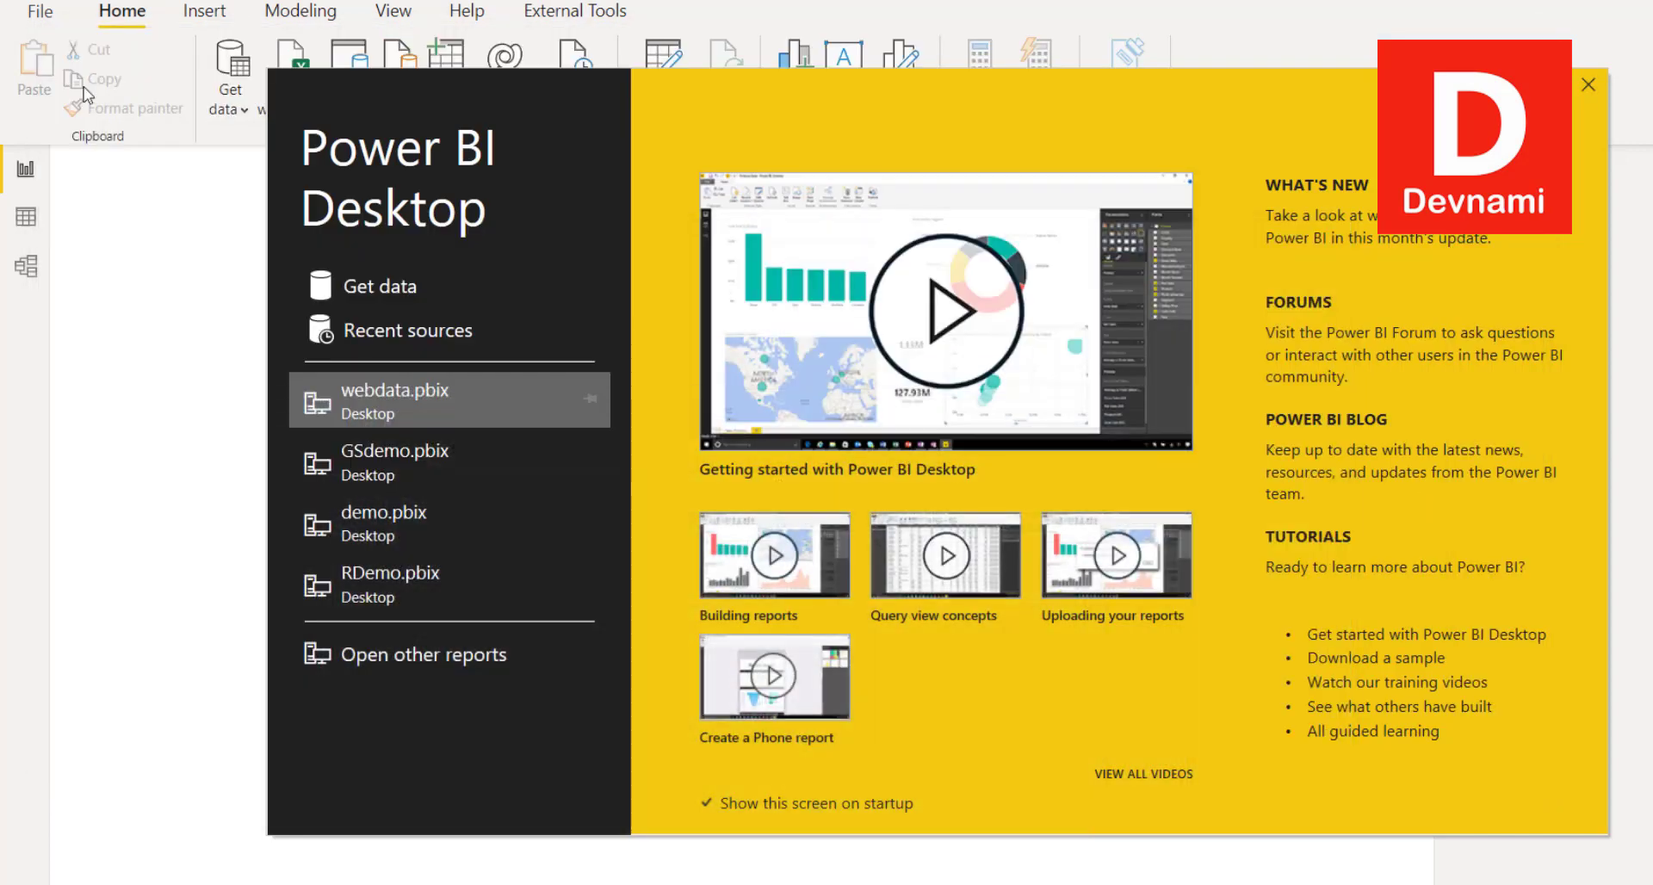
left_click(395, 286)
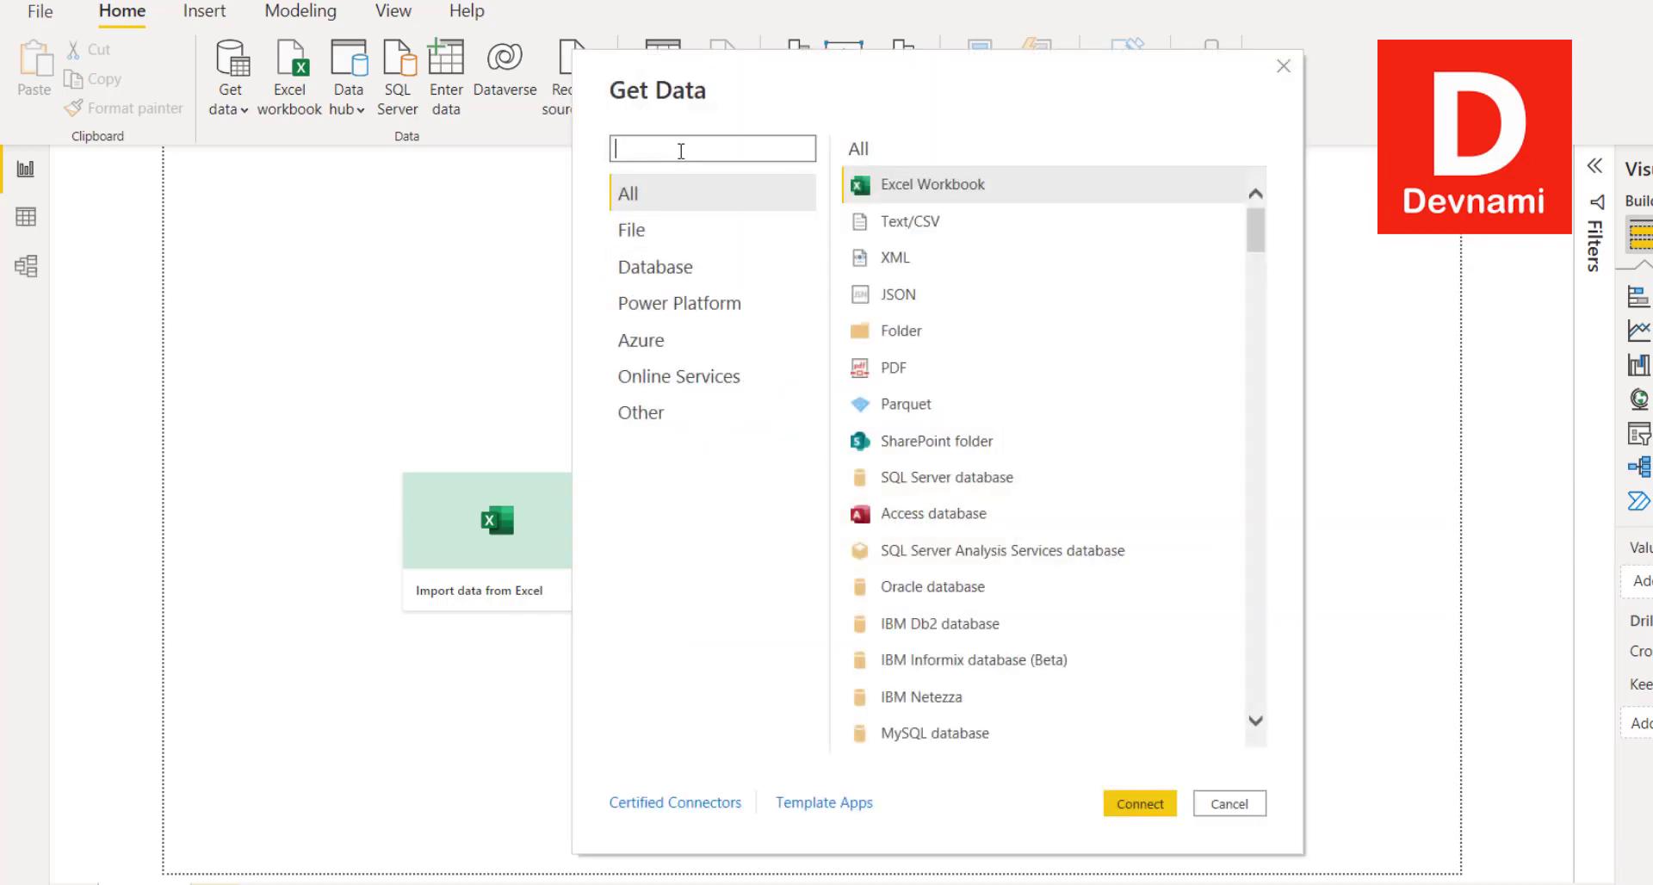
left_click(667, 272)
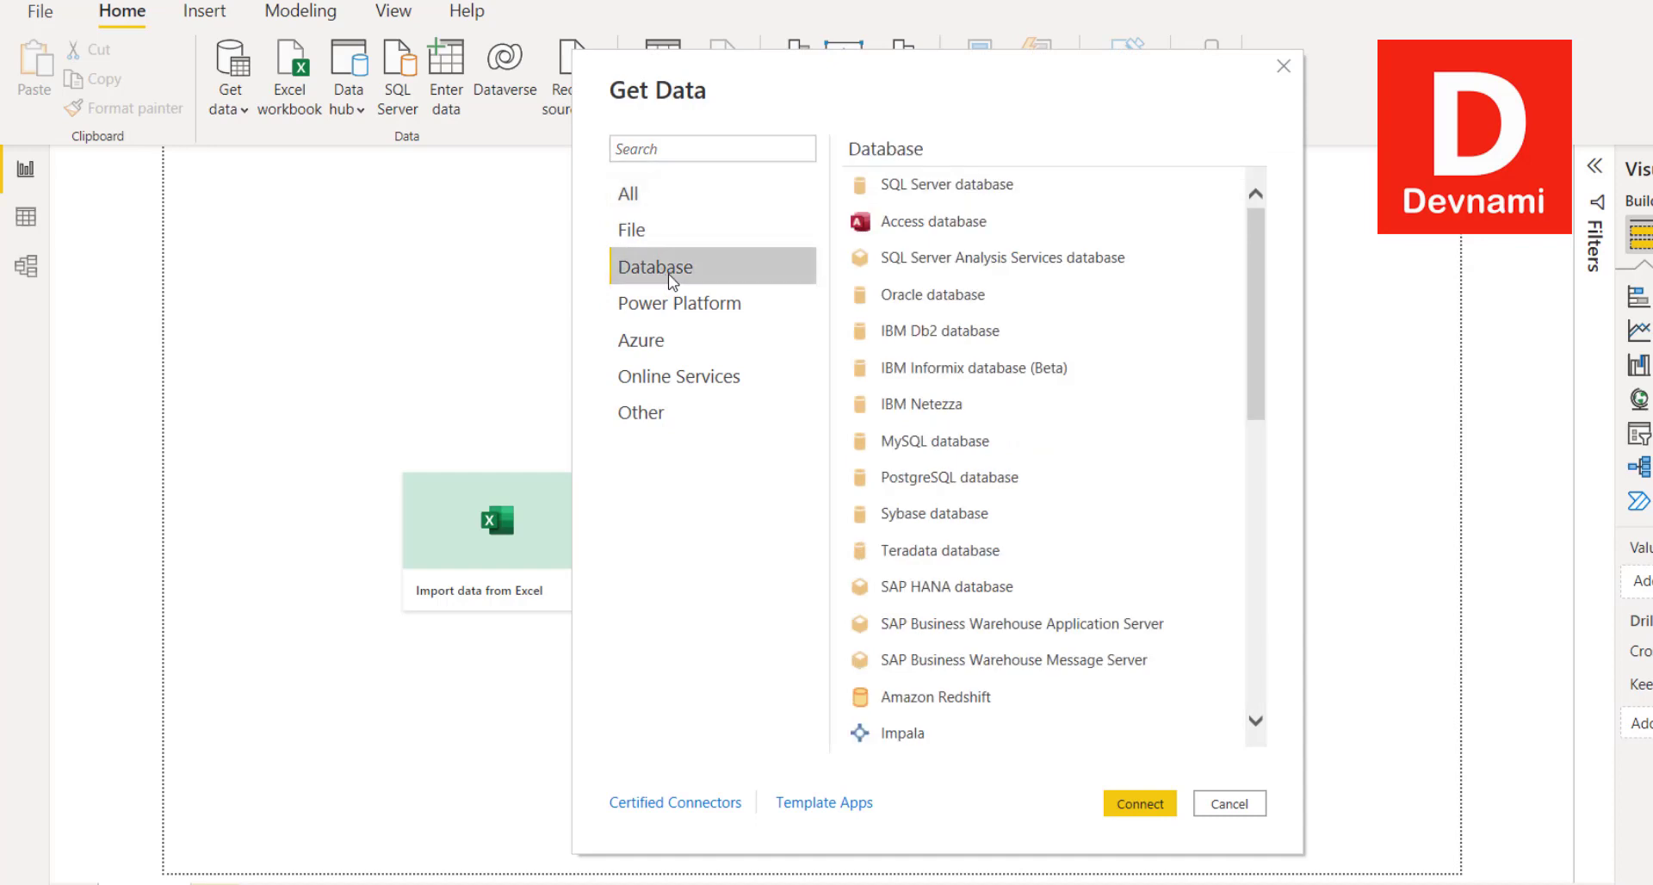
left_click(943, 486)
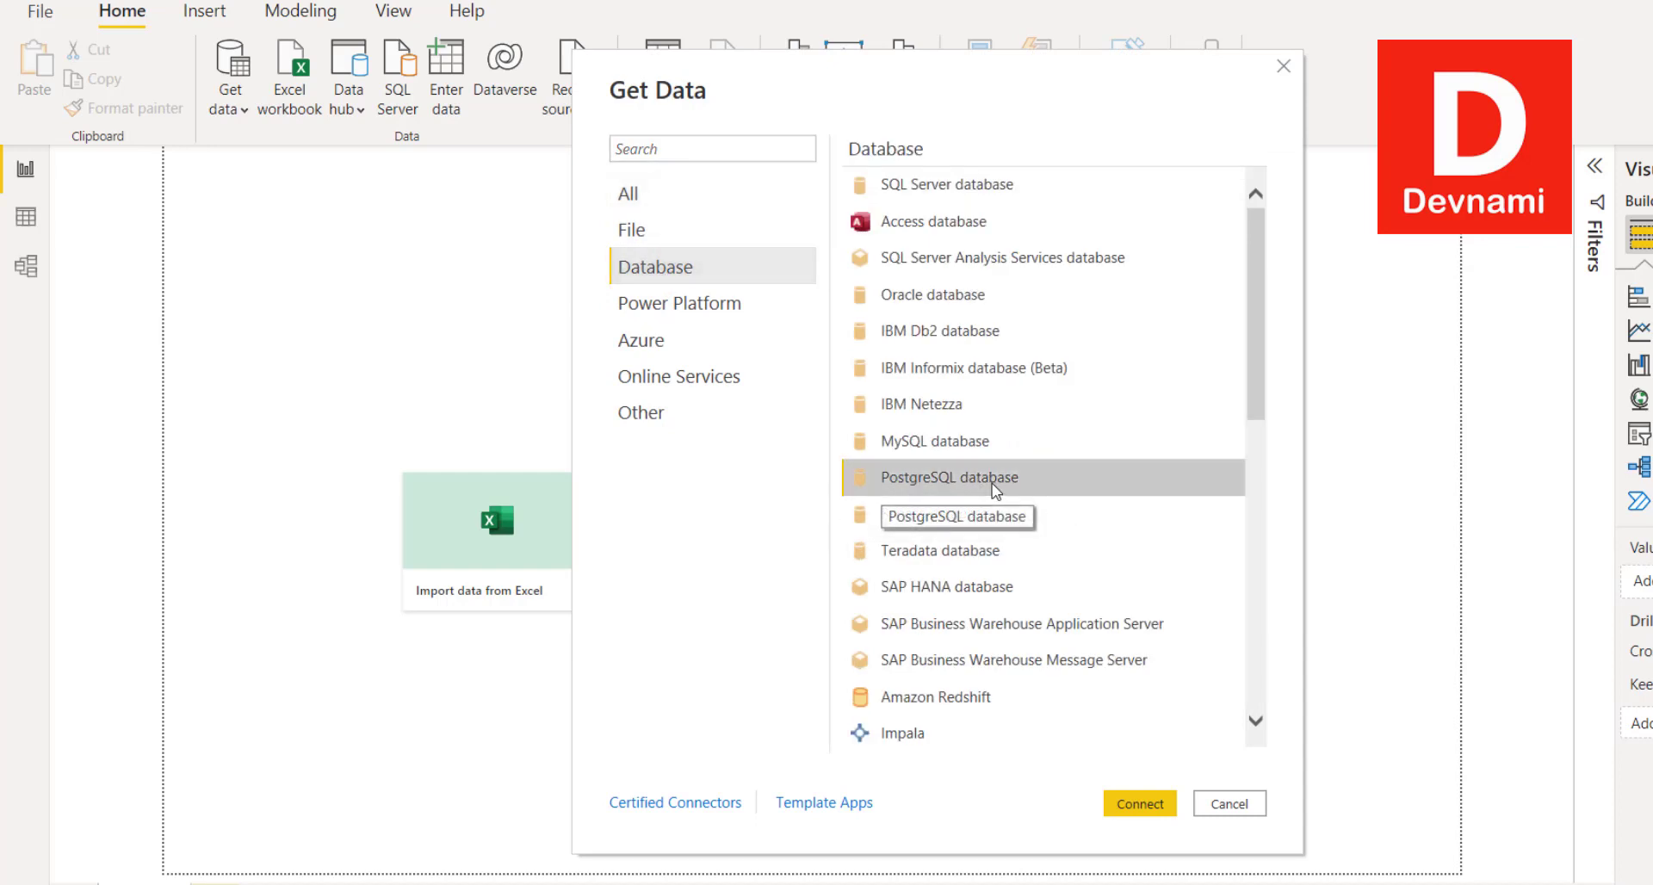
Connect to server localhost:5432 with database sampledb in Import mode.
left_click(1137, 798)
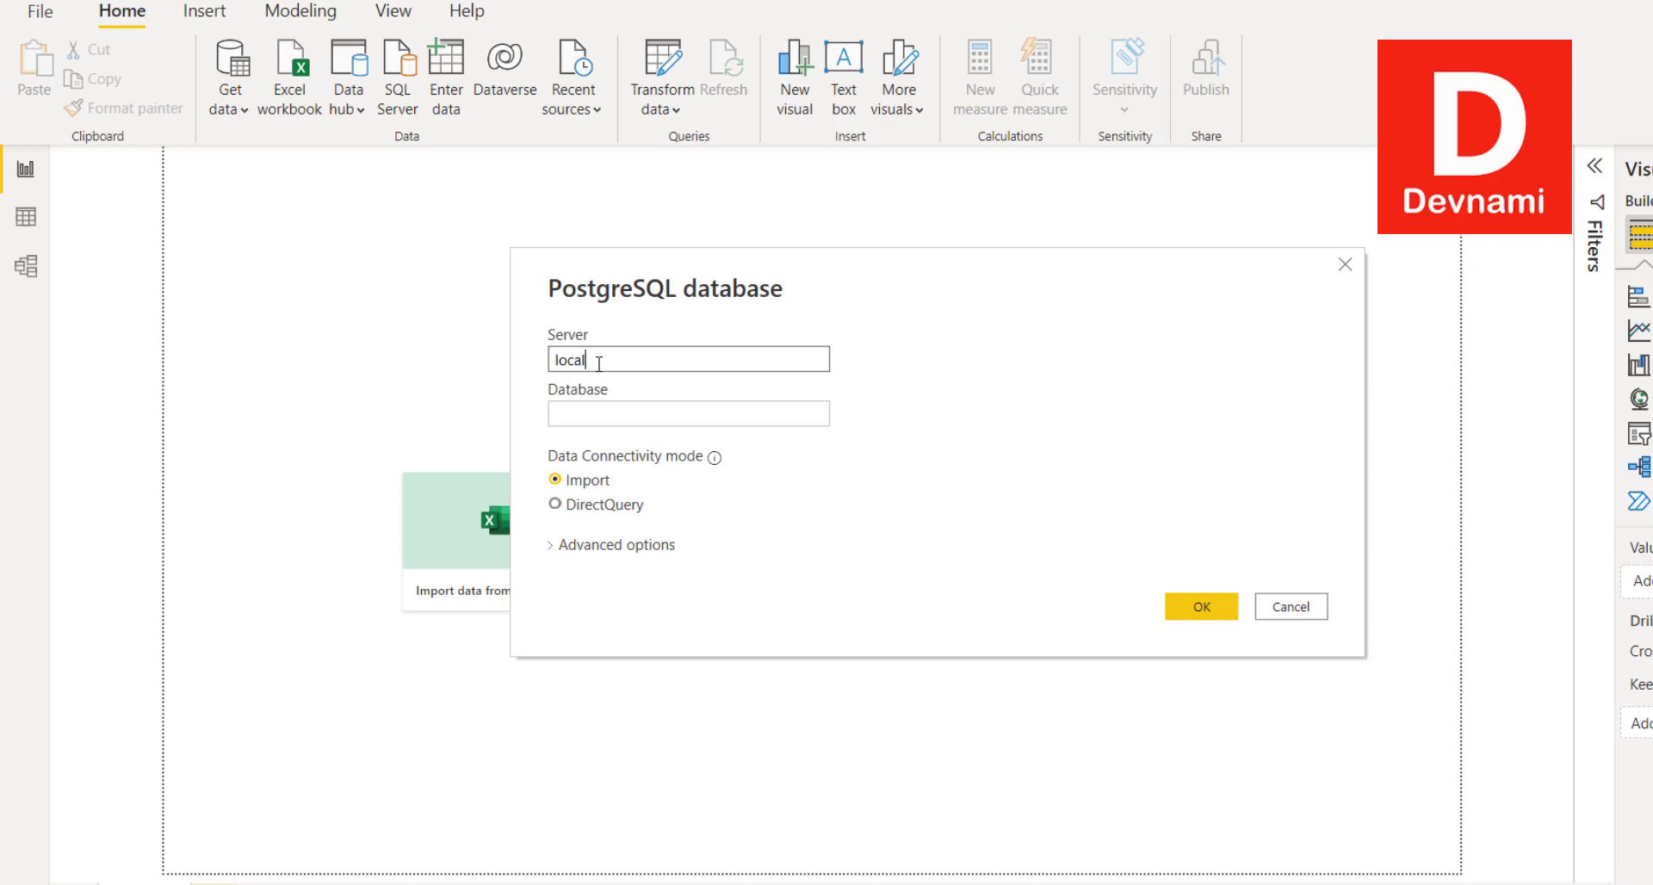
type("host:5432")
double_click(644, 362)
left_click(675, 359)
left_click(652, 406)
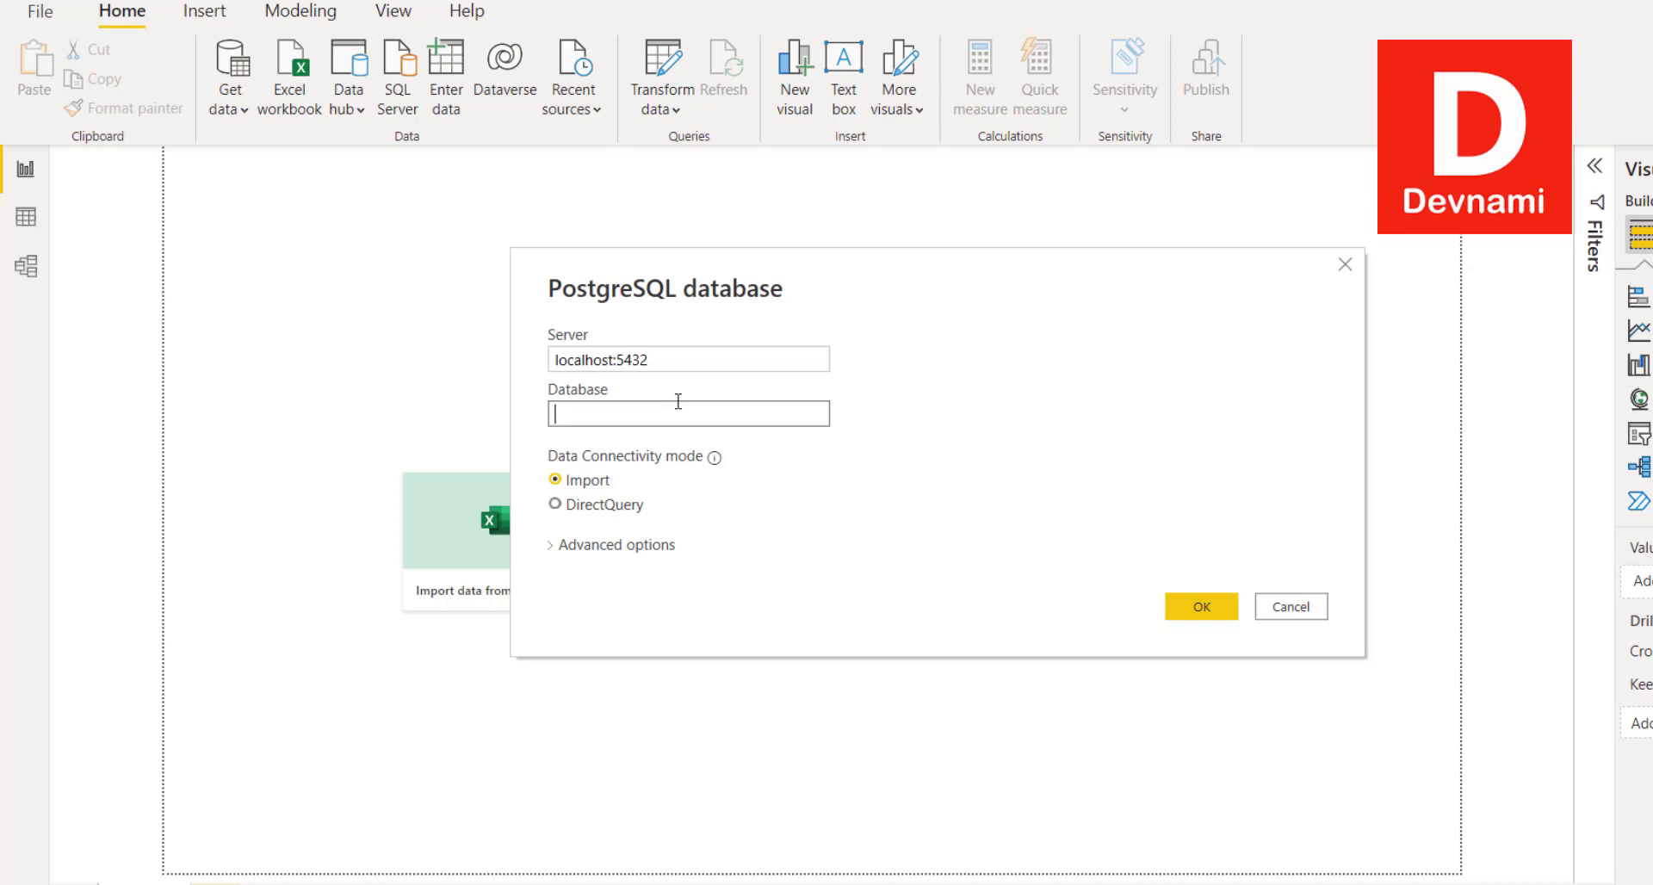
type("sampledb")
mouse_move(715, 461)
left_click(1190, 606)
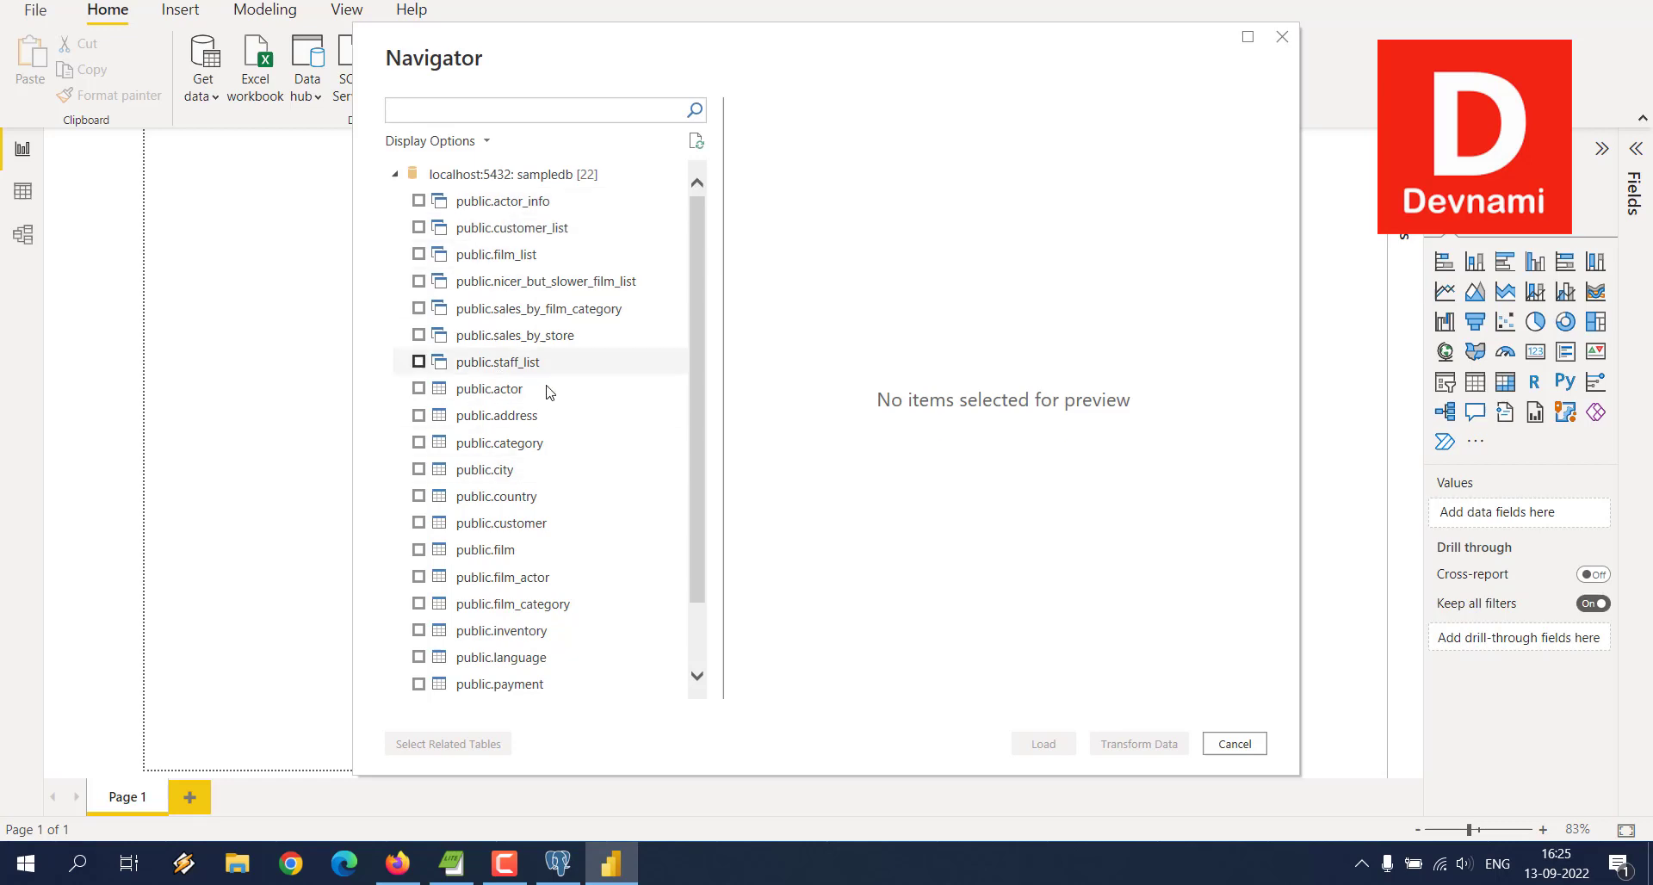
Preview the store, staff, rental, city and address tables in the Navigator.
scroll(558, 396, "down", 1)
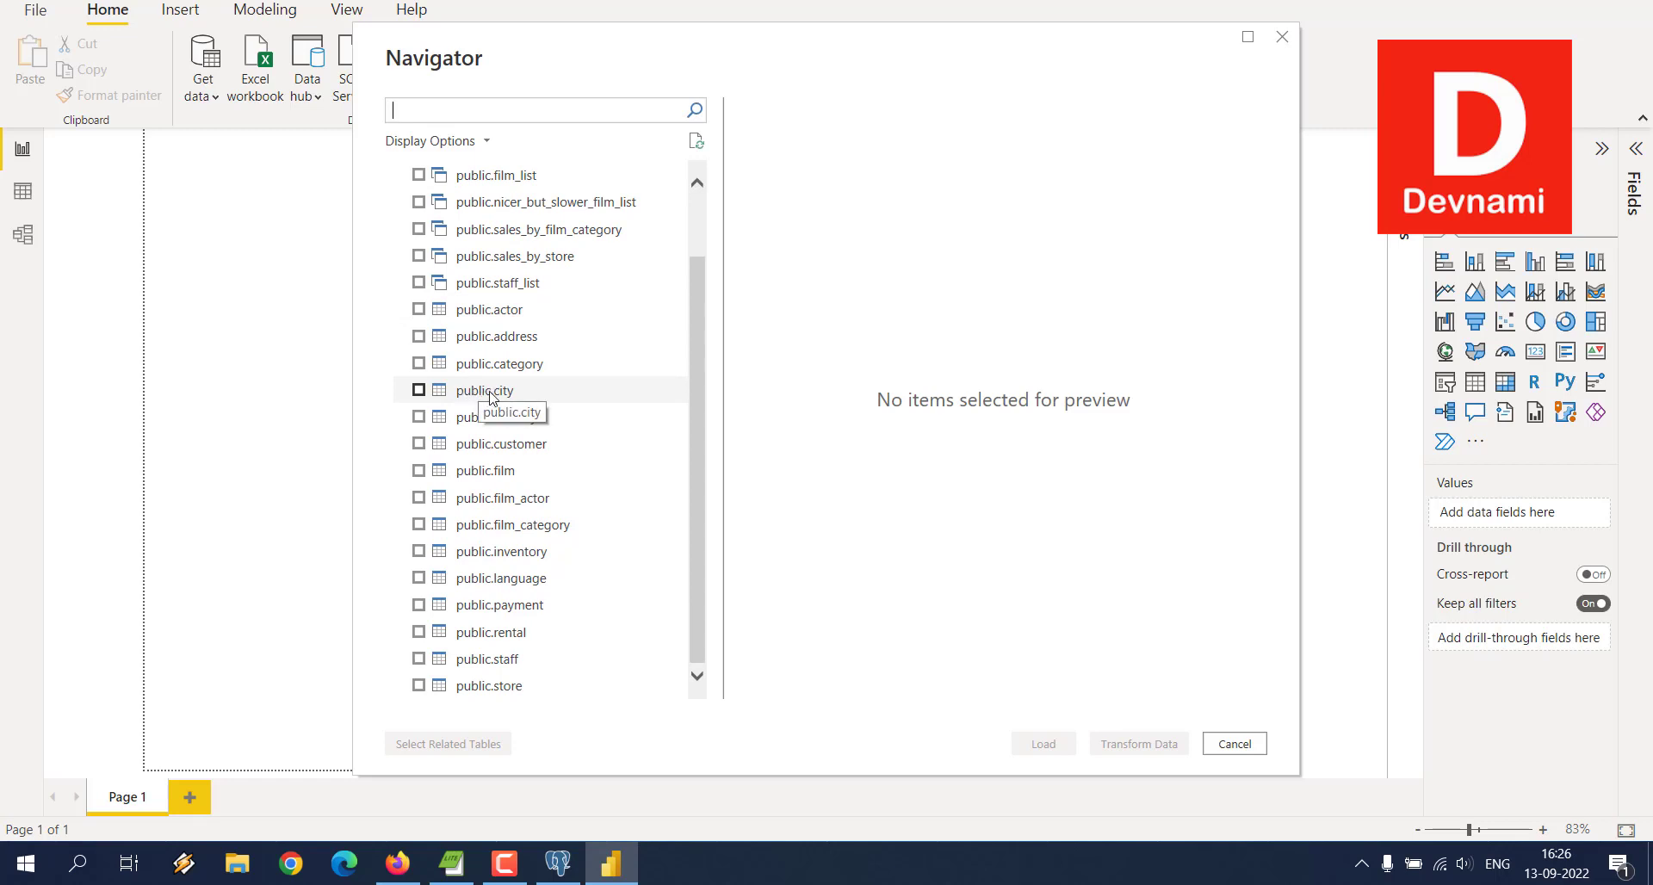
left_click(487, 683)
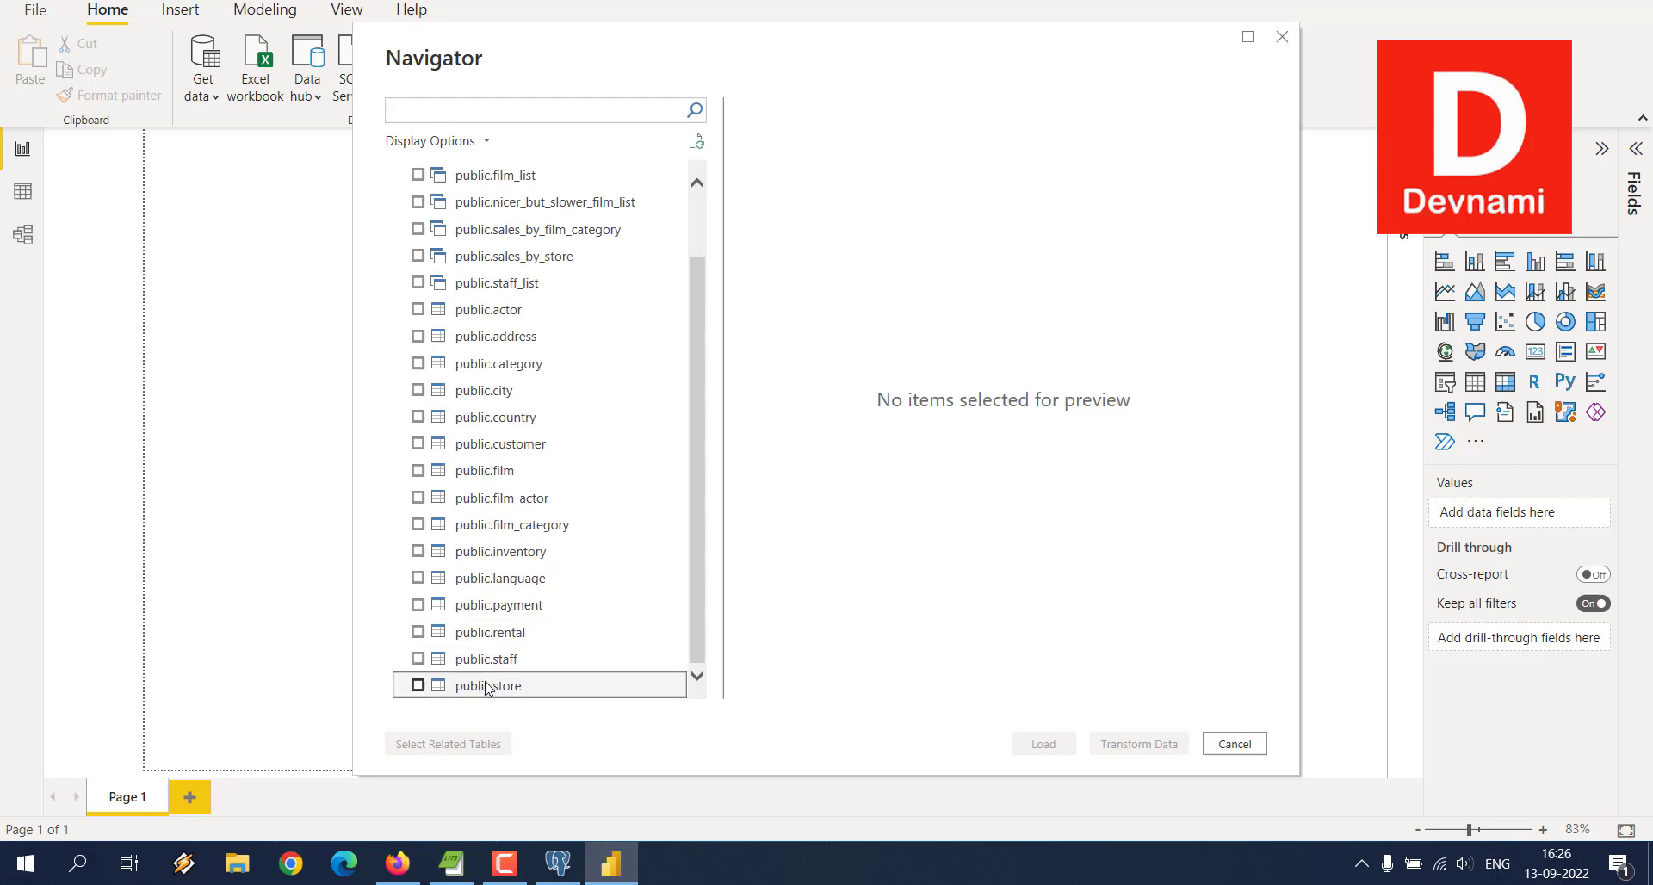
left_click(490, 659)
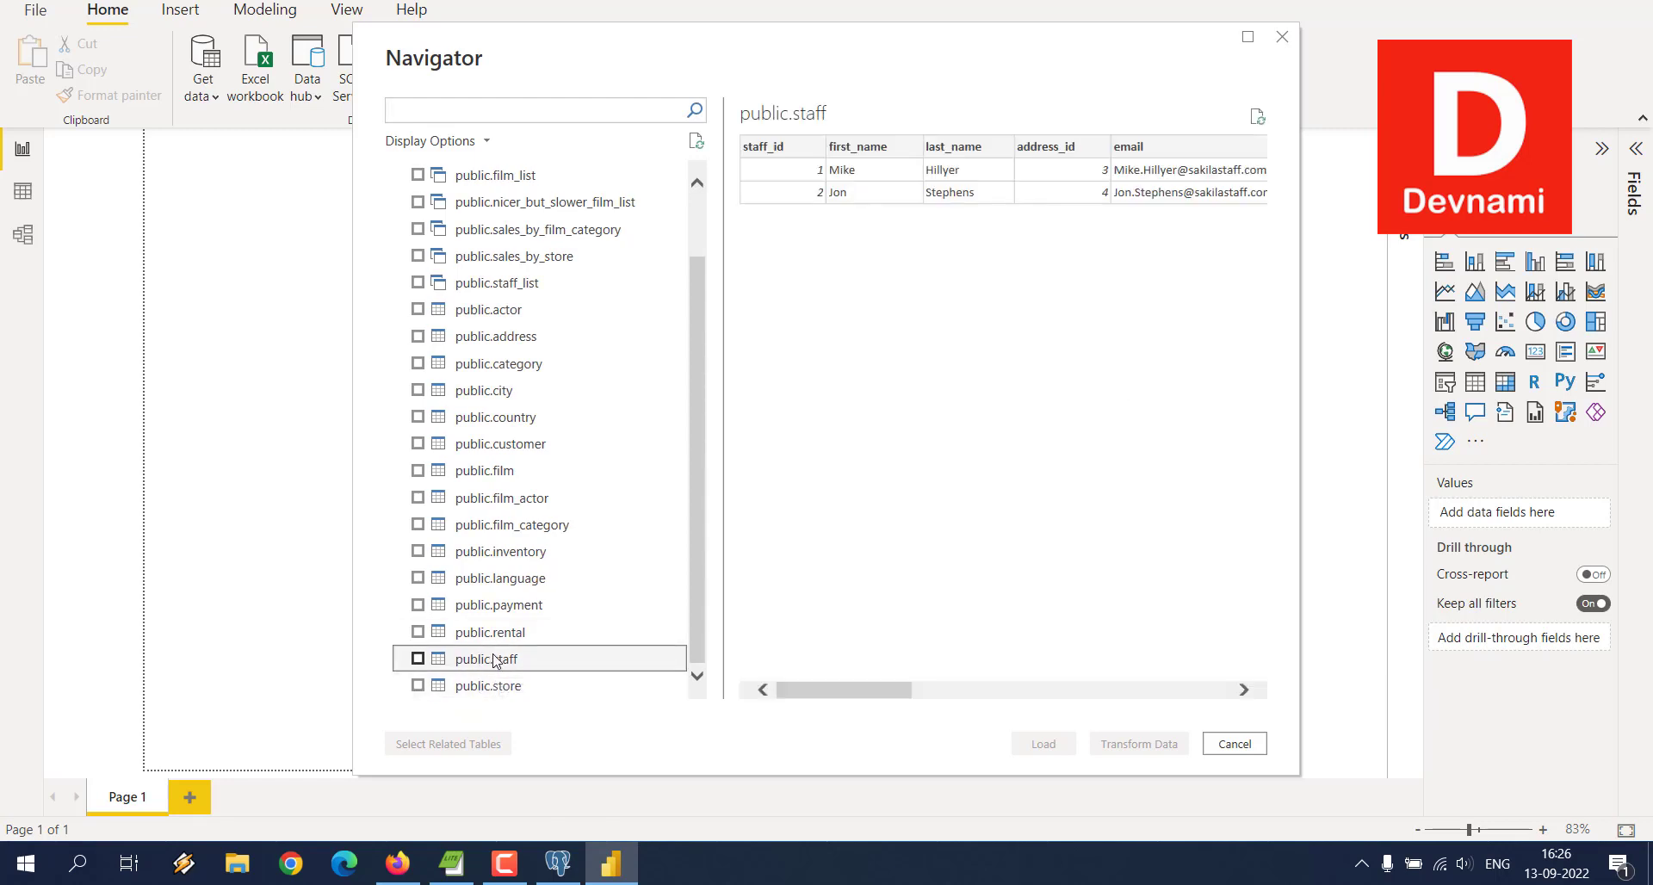
left_click(493, 632)
scroll(1116, 363, "down", 8)
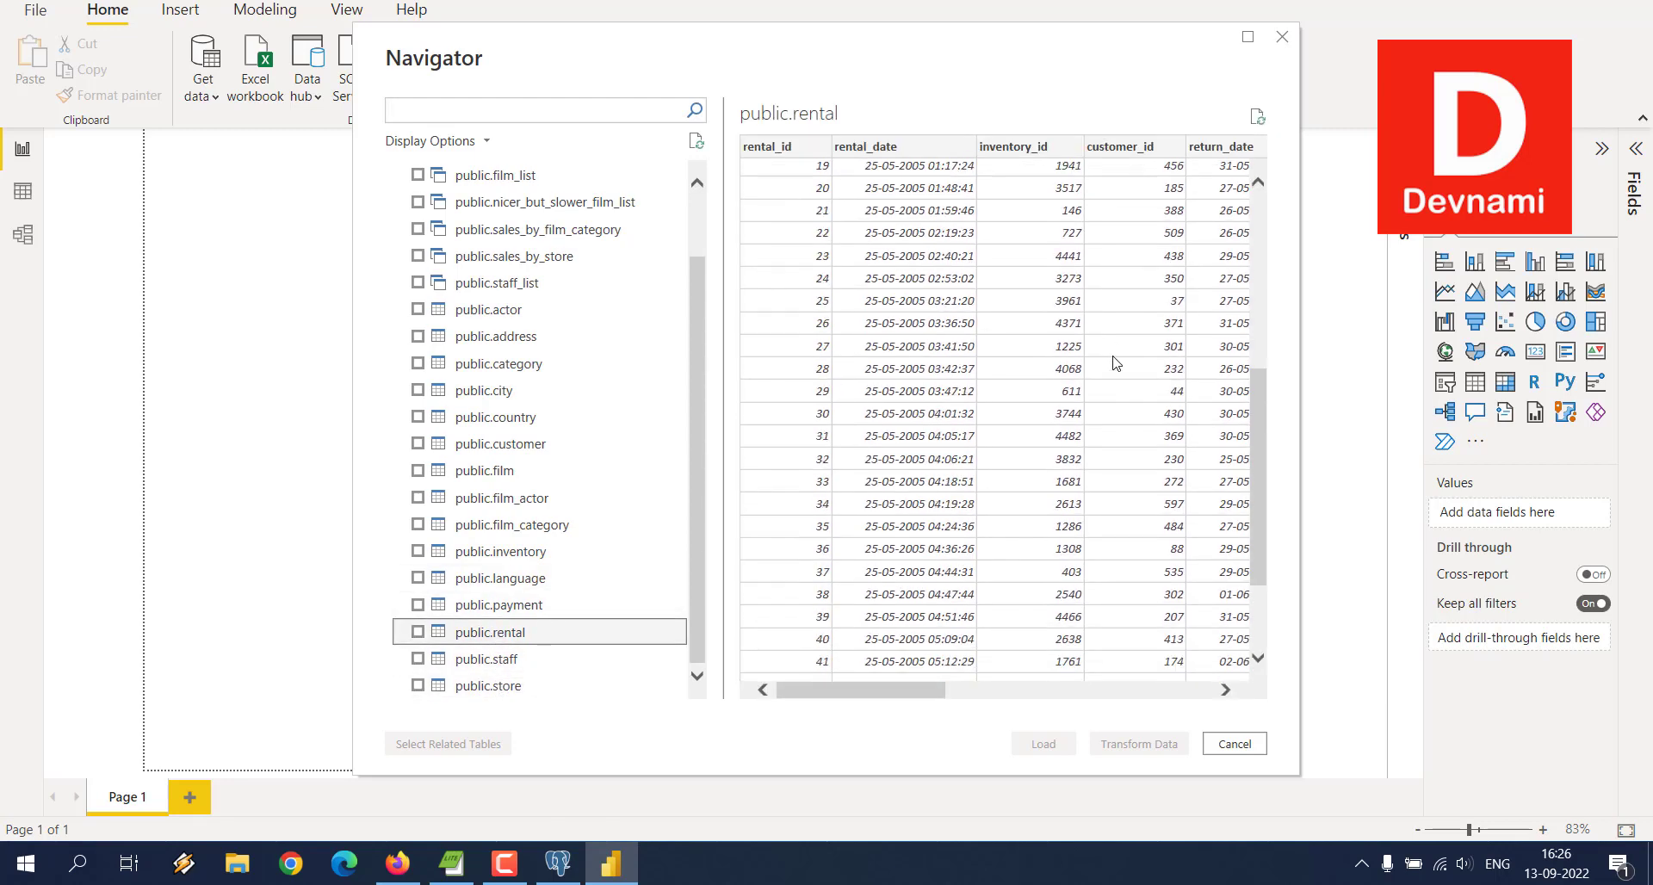
scroll(1116, 362, "up", 8)
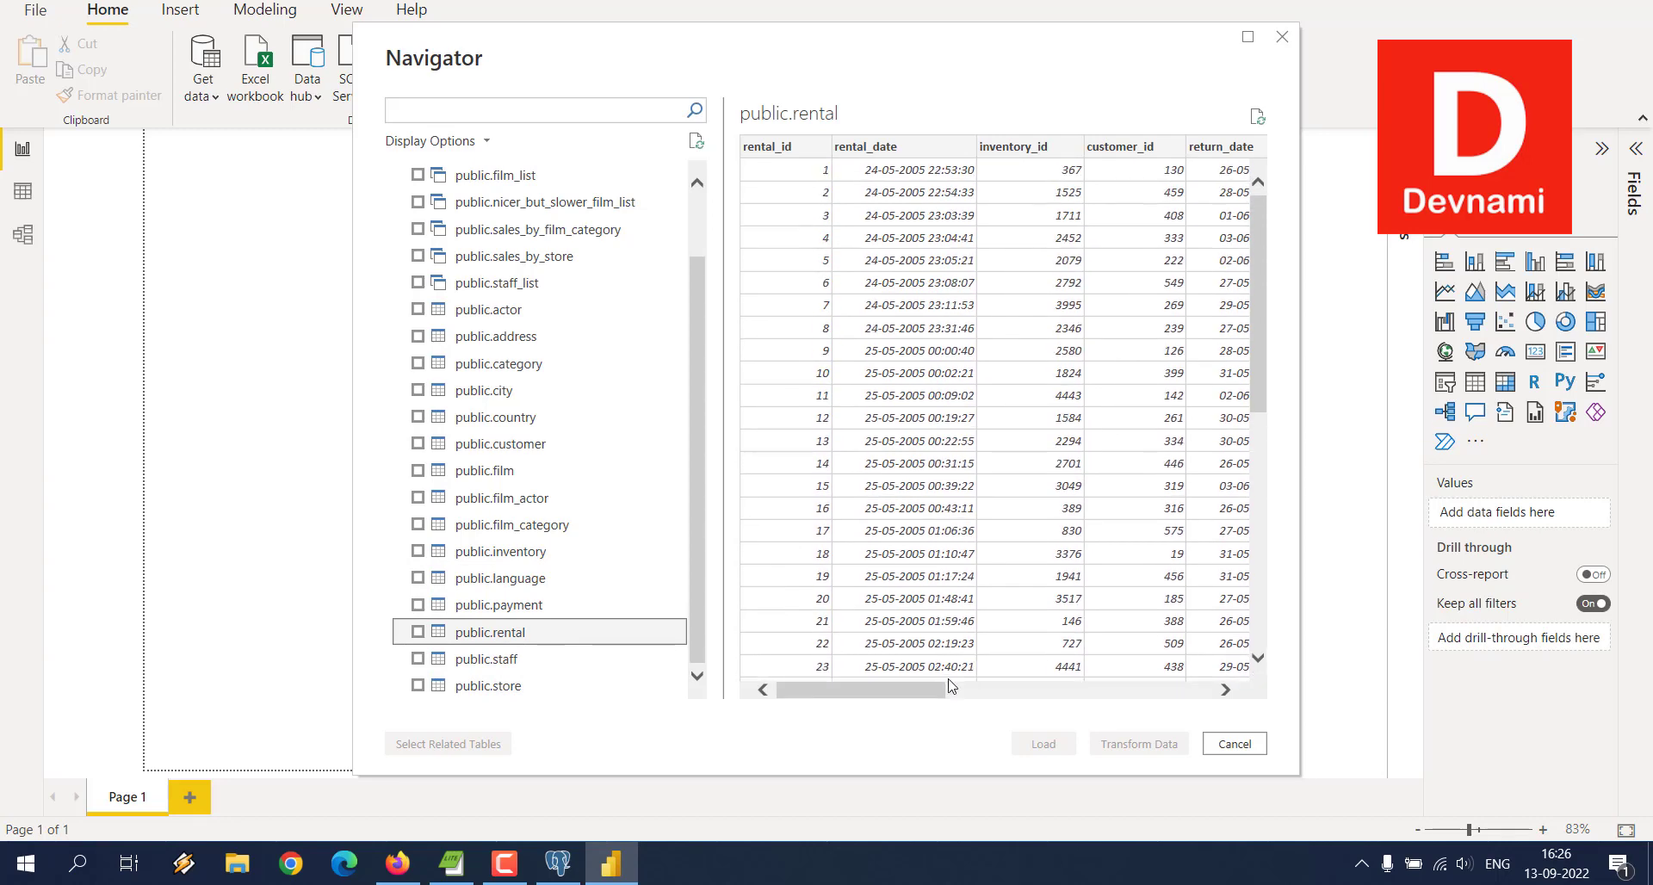
left_click_drag(976, 697, 926, 699)
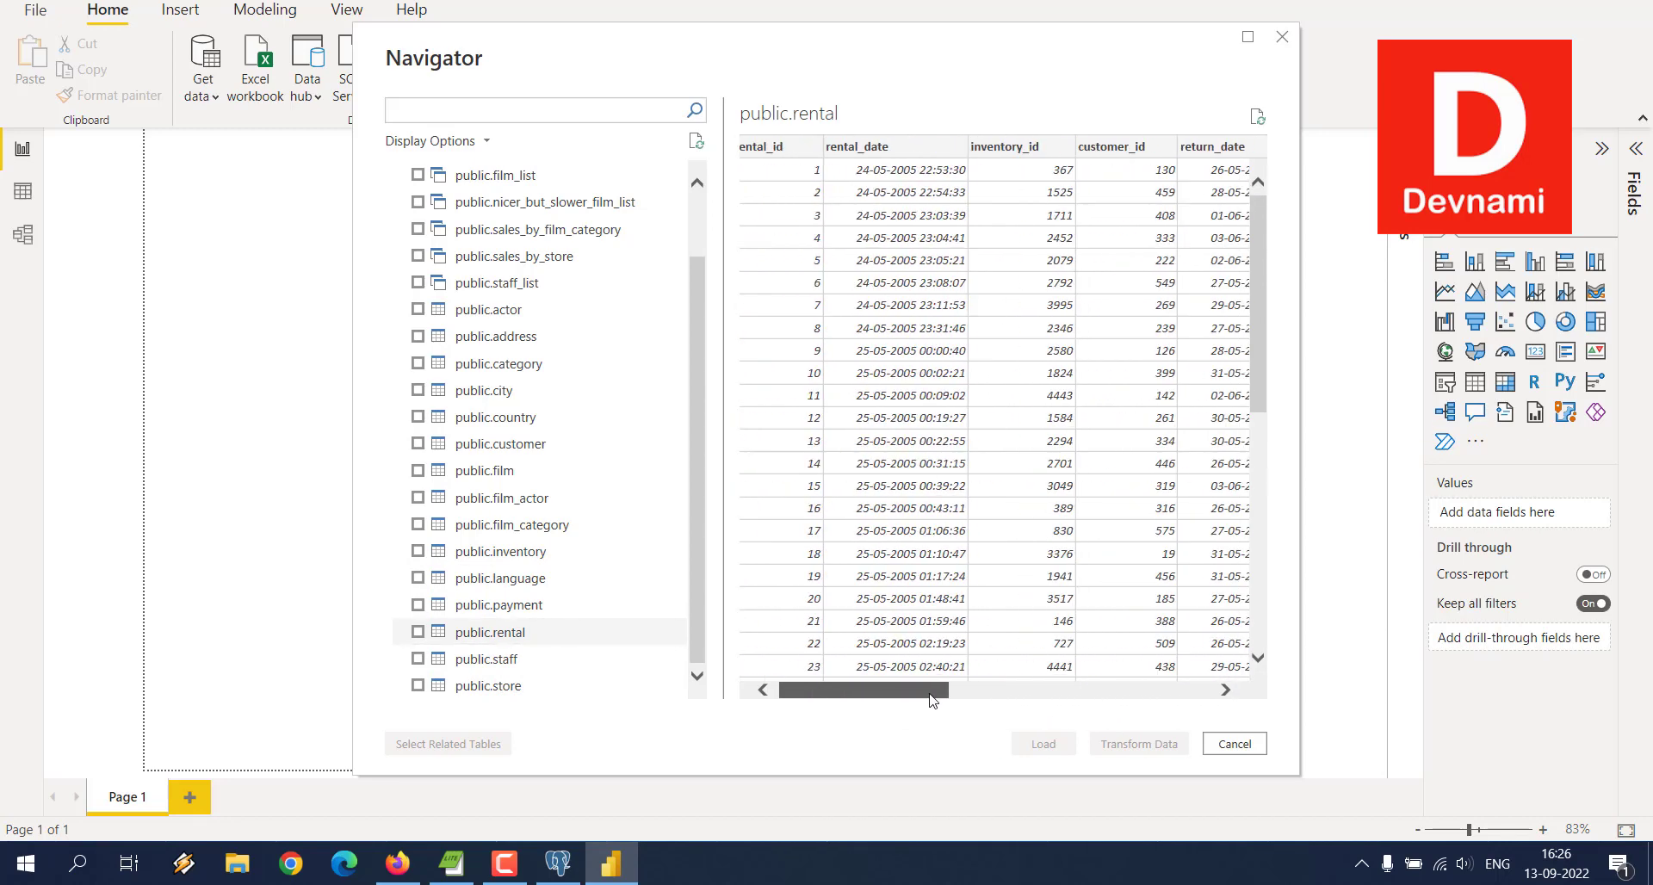
left_click(487, 398)
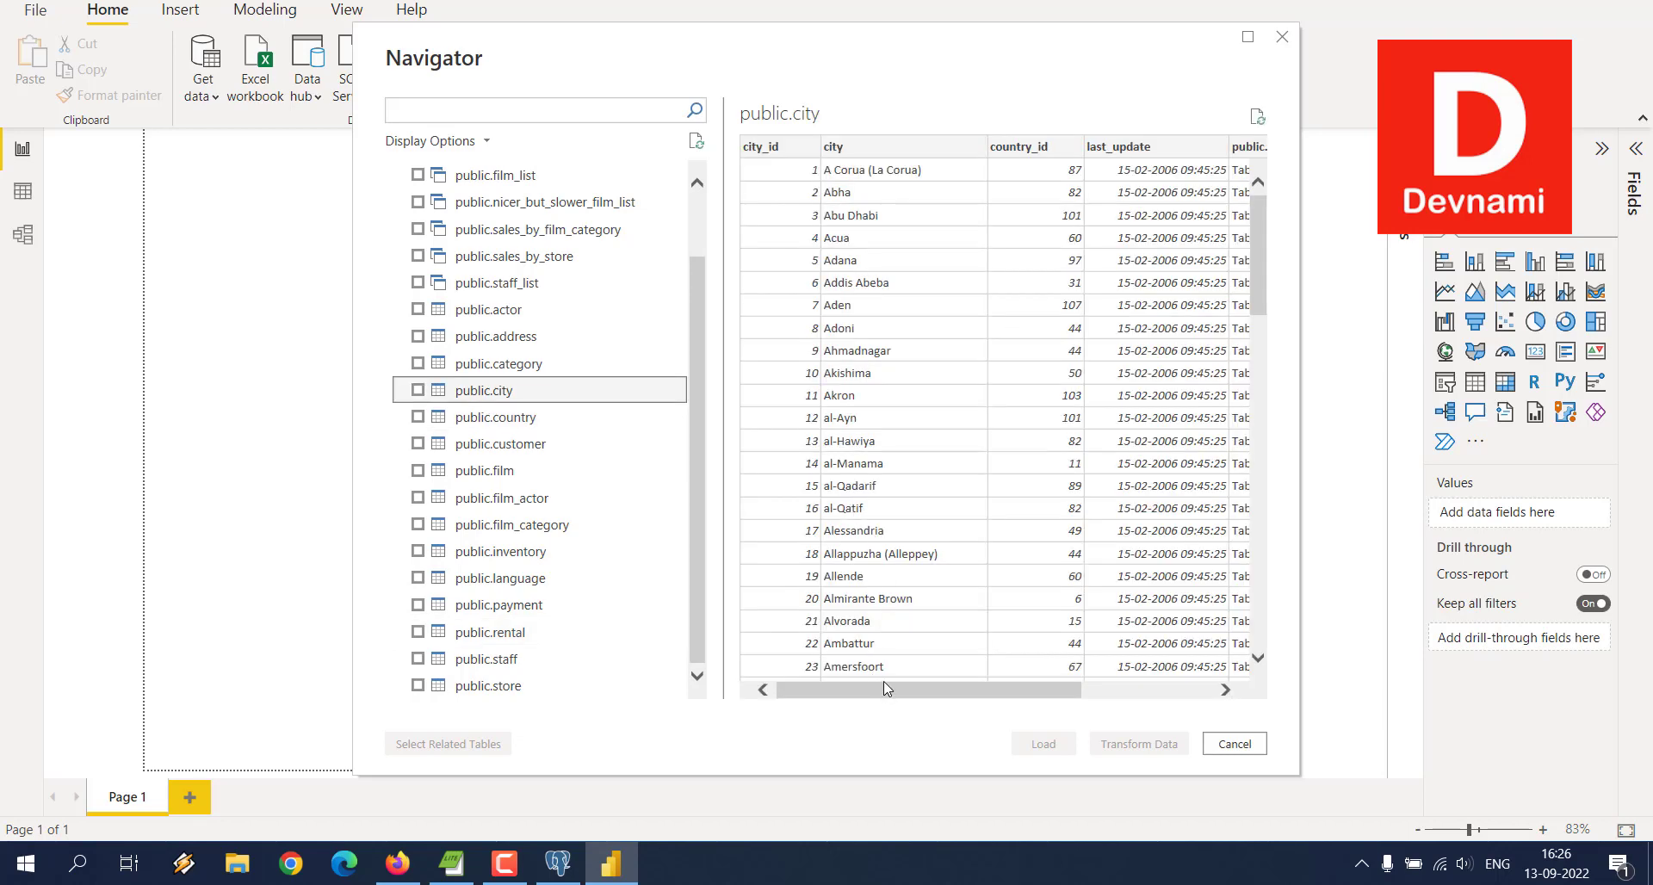
left_click_drag(883, 681, 1087, 679)
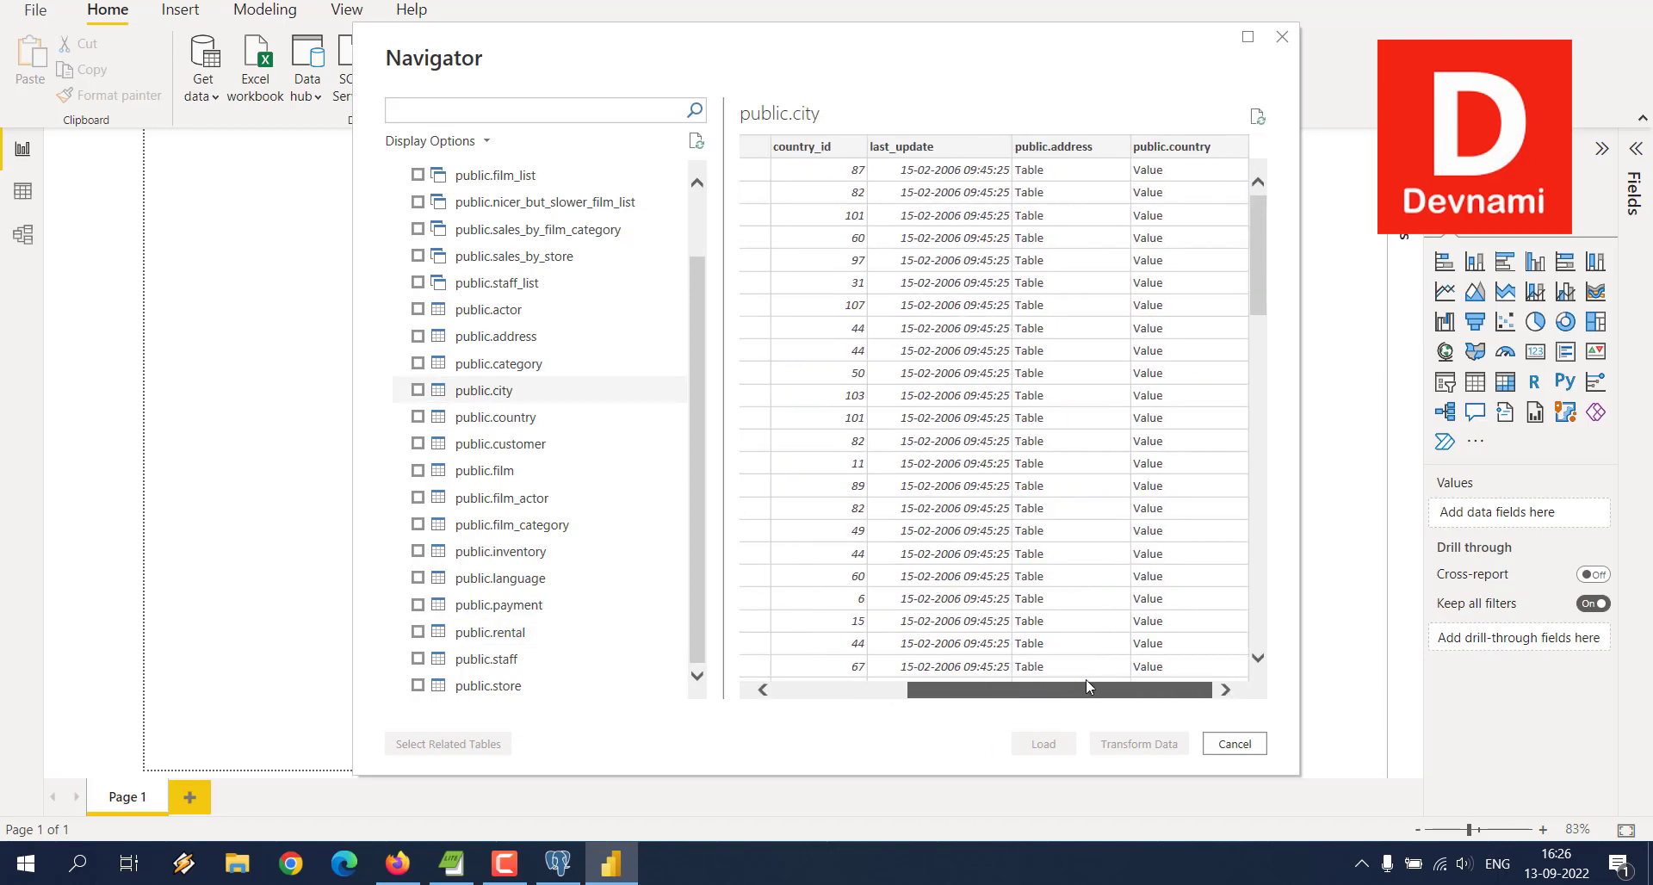
left_click_drag(983, 685, 851, 685)
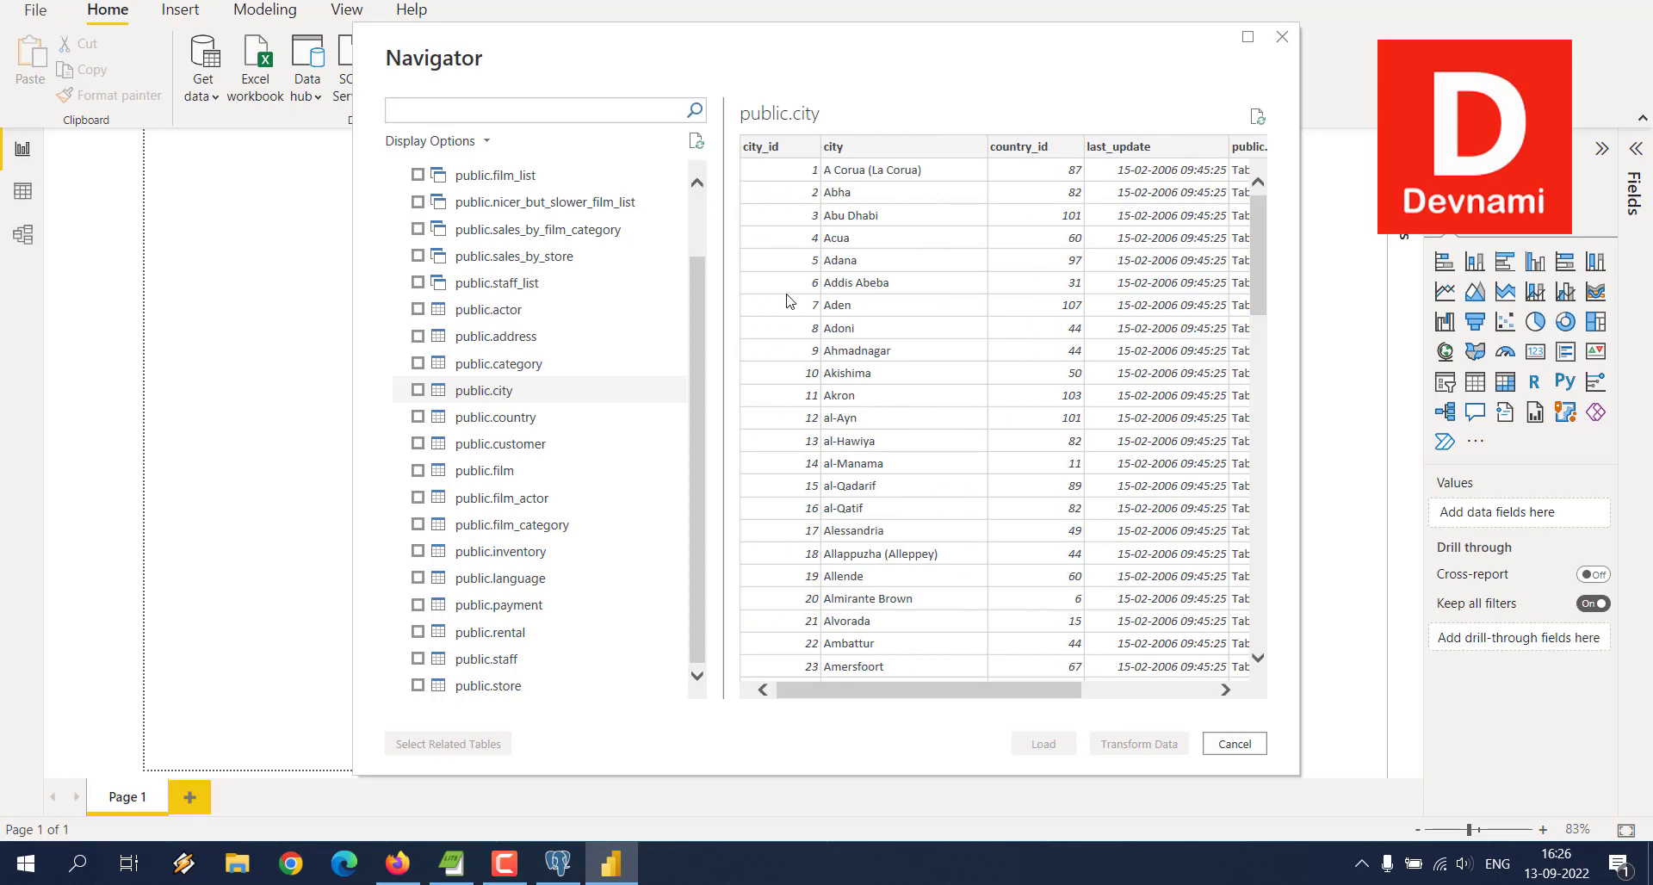
left_click(508, 339)
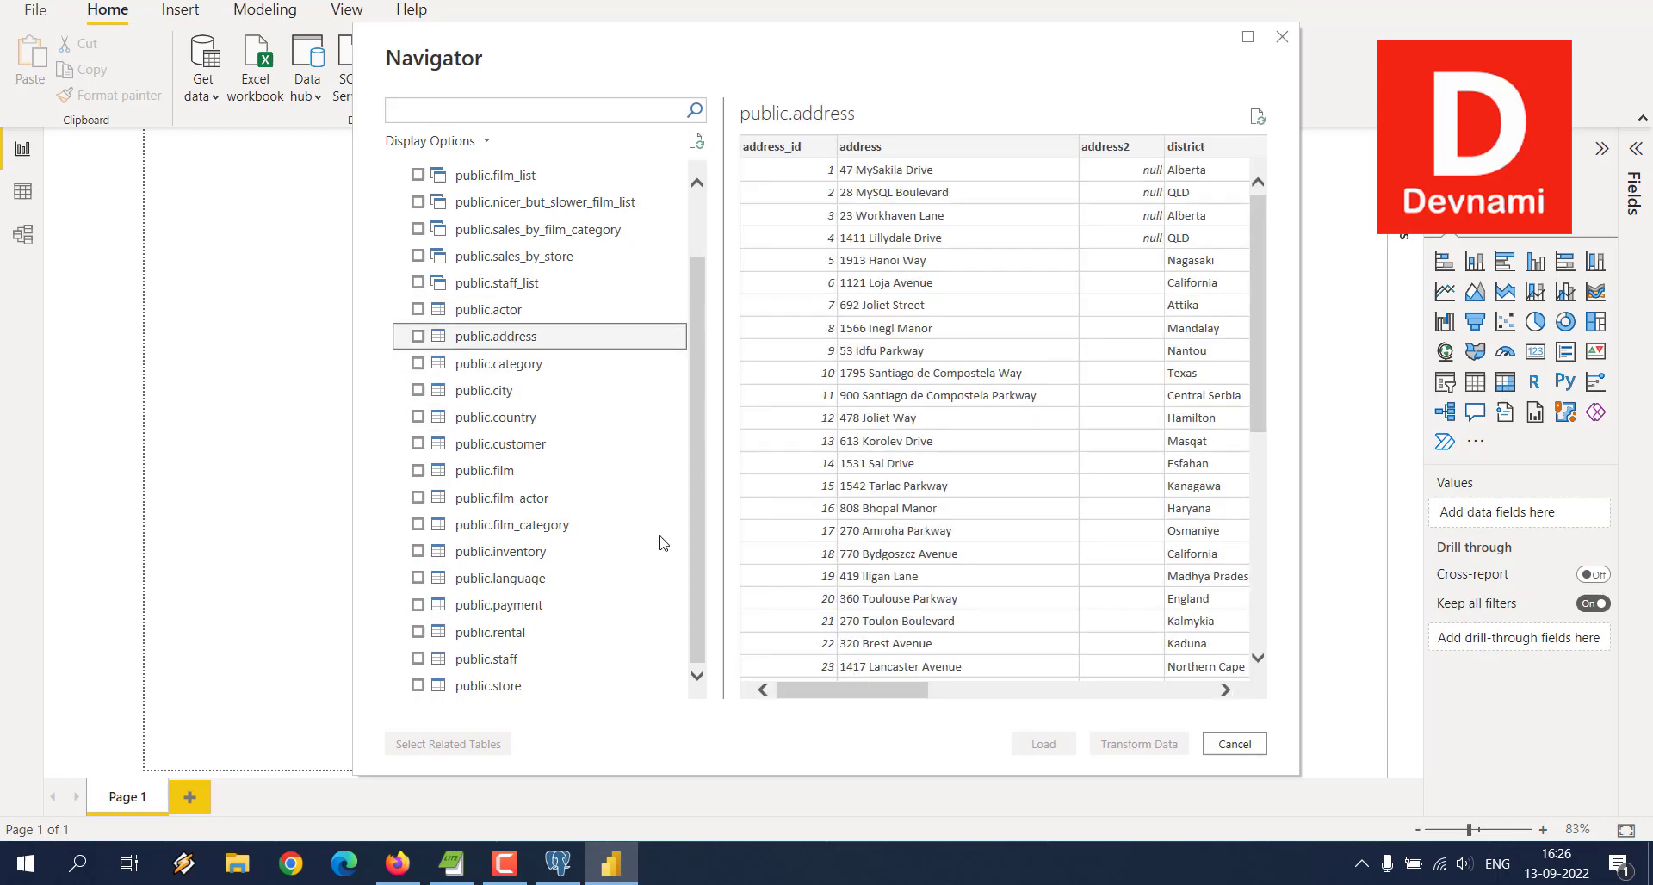
Preview the staff_list, sales_by_film_category, nicer_but_slower_film_list and film_list views.
left_click(528, 294)
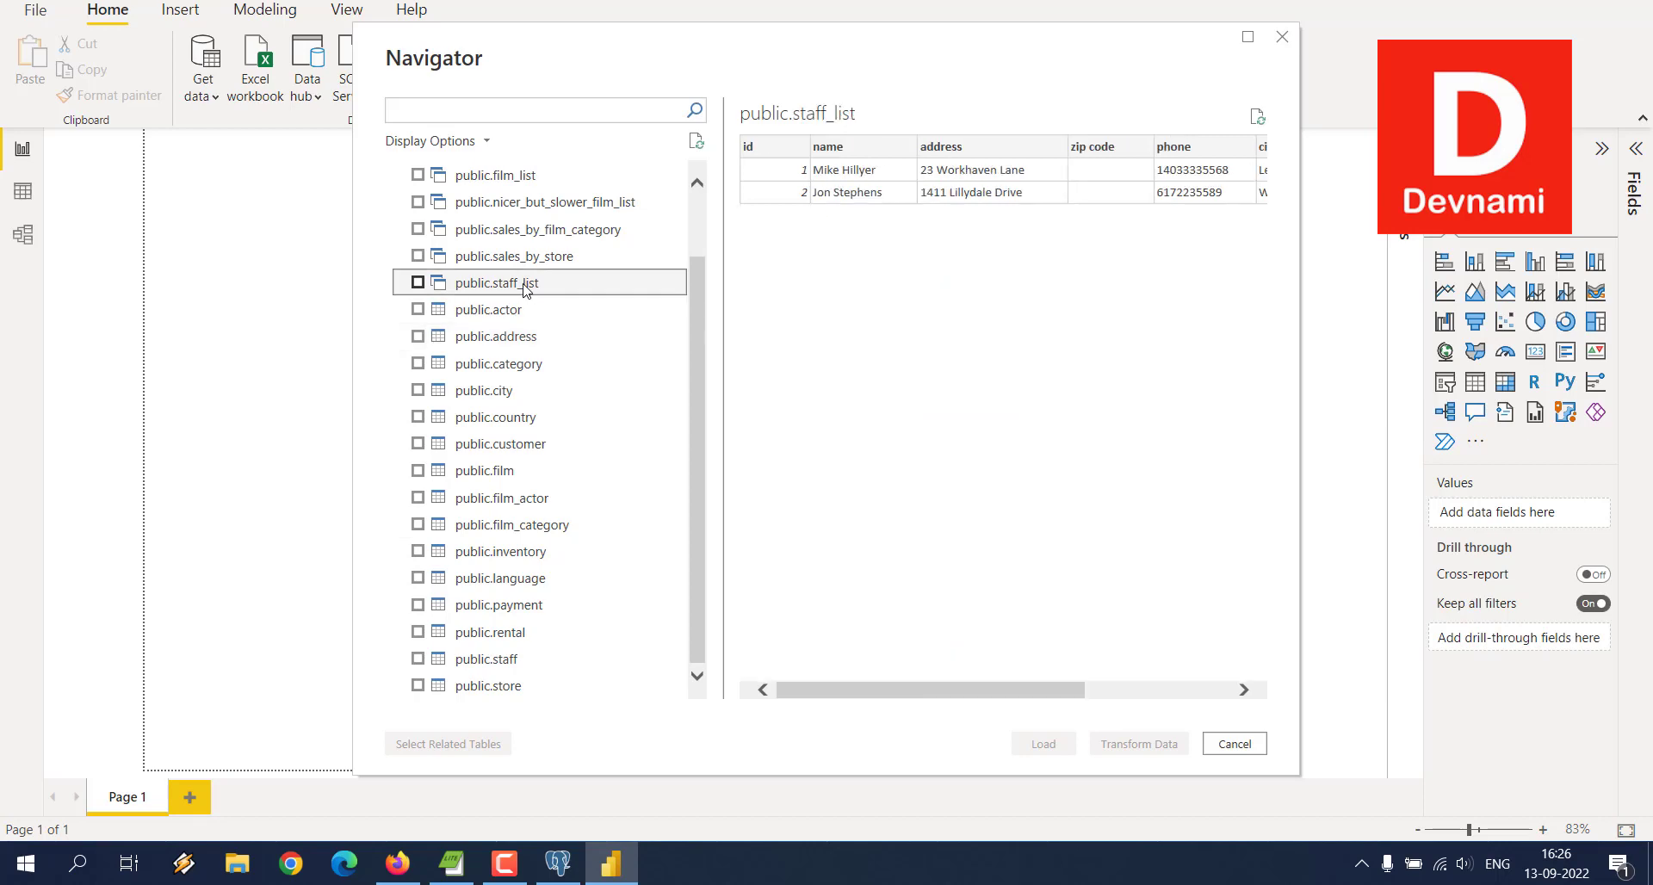
left_click(509, 229)
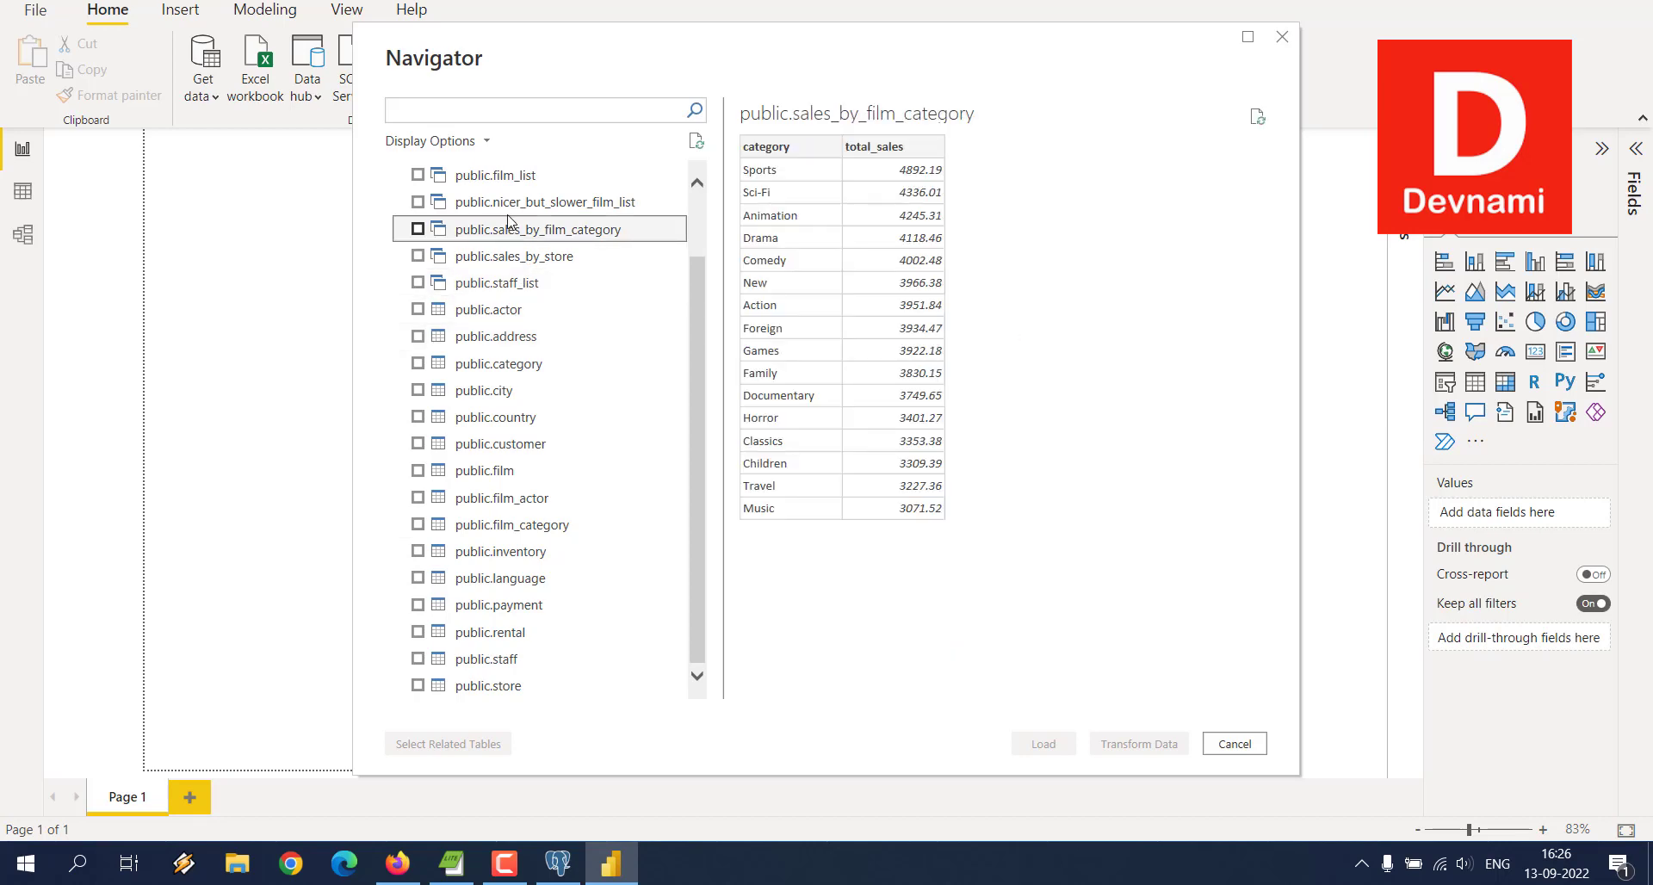
left_click(510, 201)
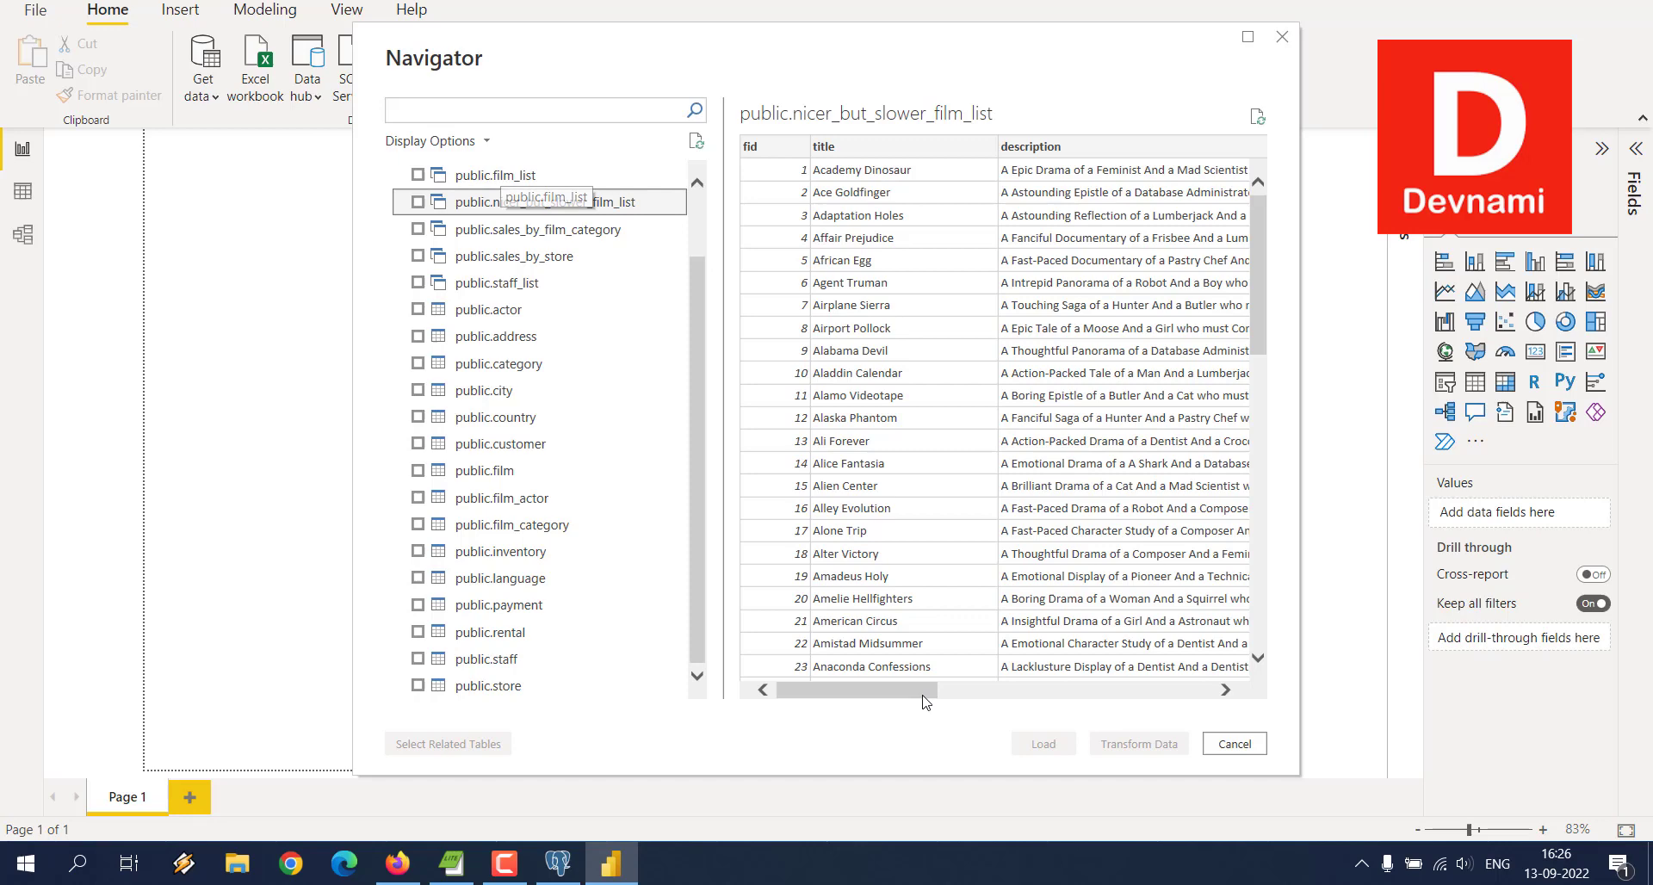
mouse_move(923, 702)
left_mouse_down()
mouse_move(1206, 700)
mouse_move(893, 697)
left_mouse_up()
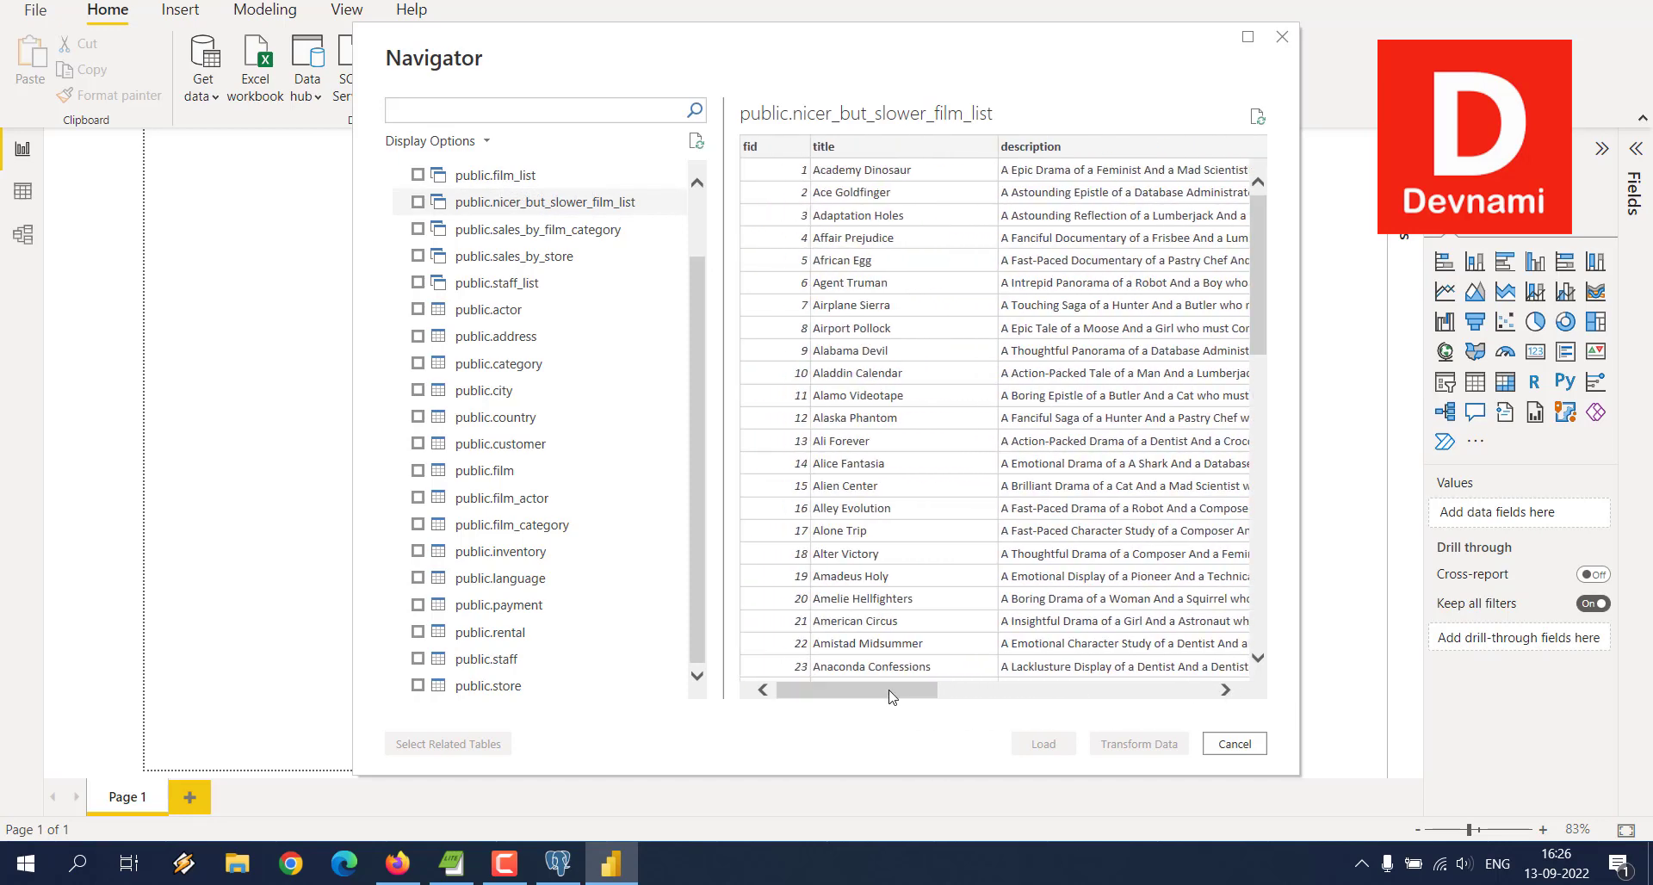
scroll(657, 460, "up", 3)
left_click(560, 254)
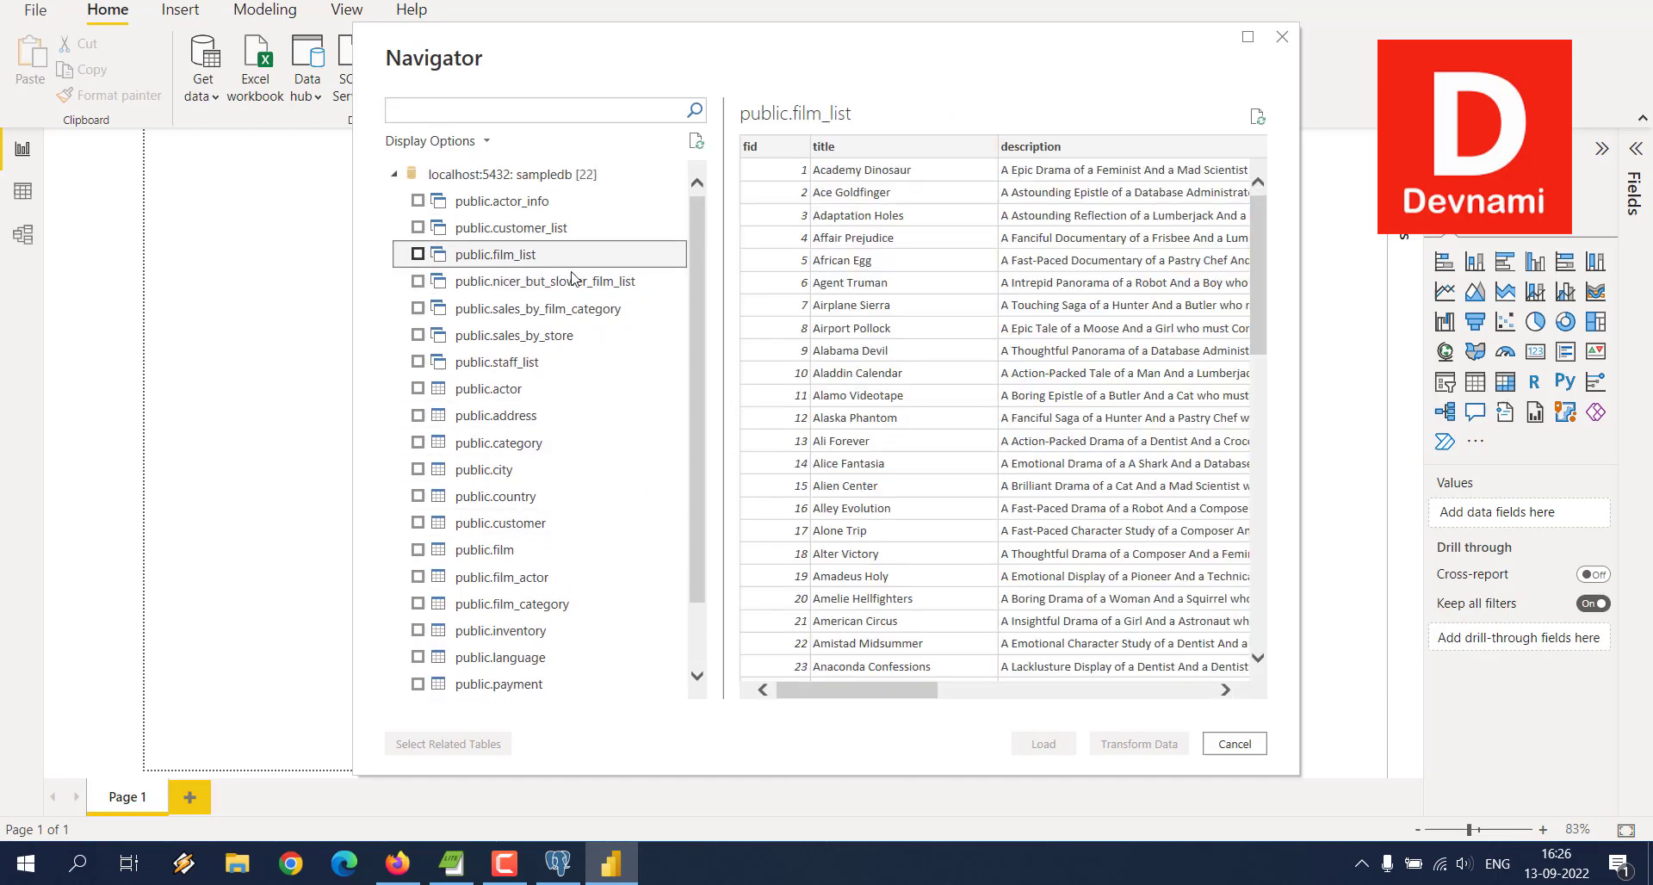
mouse_move(900, 689)
left_mouse_down()
mouse_move(1145, 687)
mouse_move(895, 687)
left_mouse_up()
Select public.actor_info and scroll through its actor and film_info preview.
left_click(541, 202)
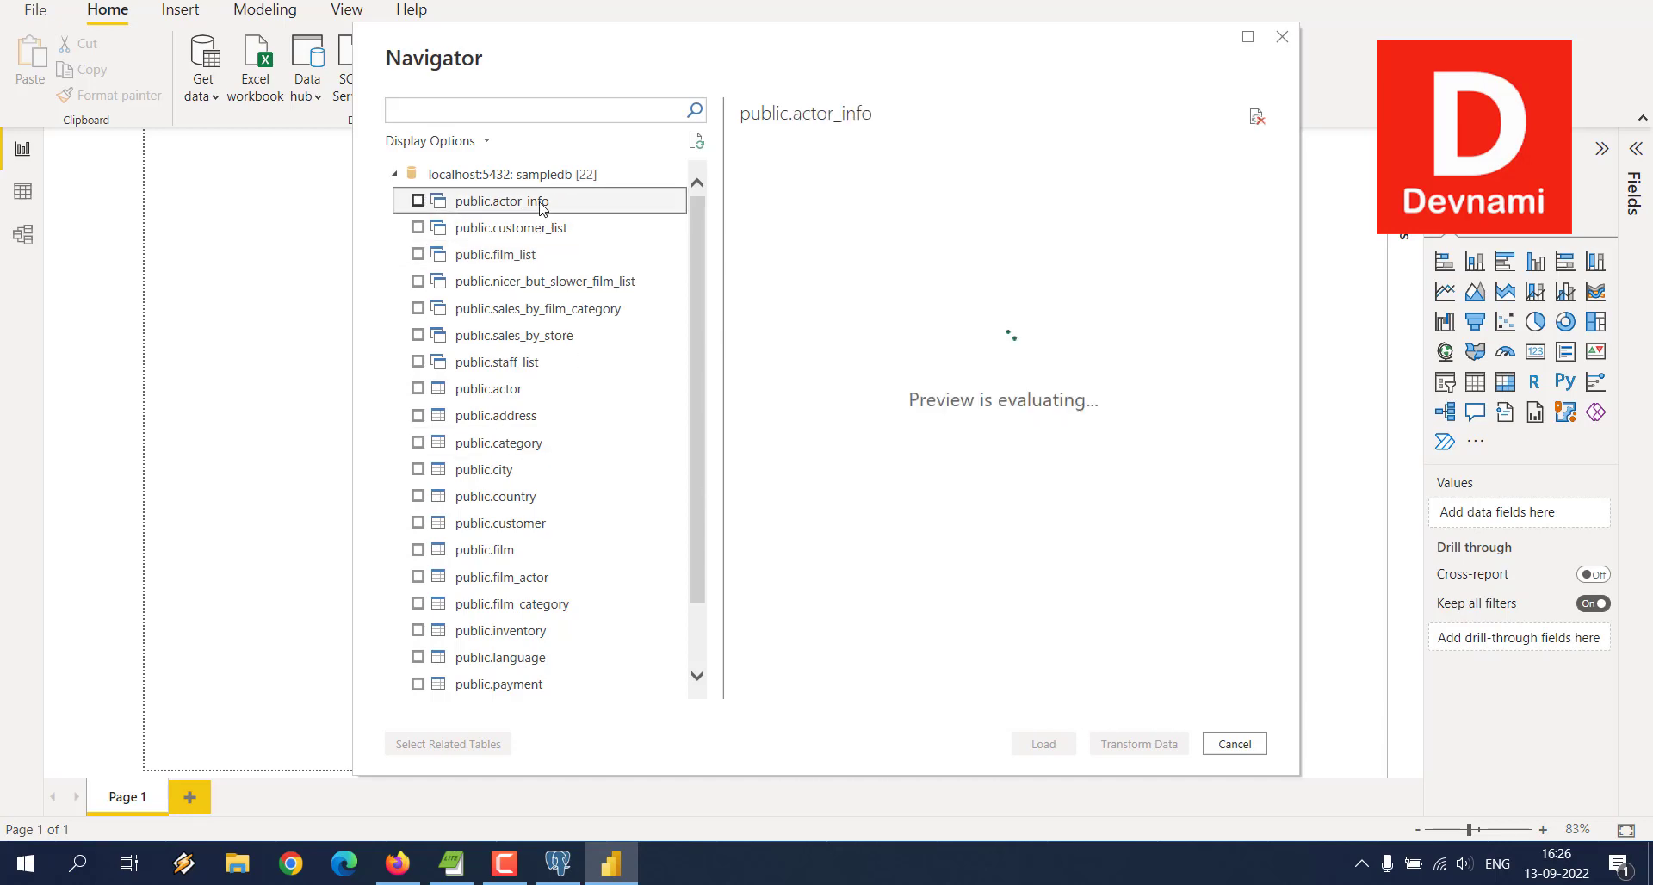
left_click_drag(1025, 699, 959, 686)
scroll(1065, 492, "down", 4)
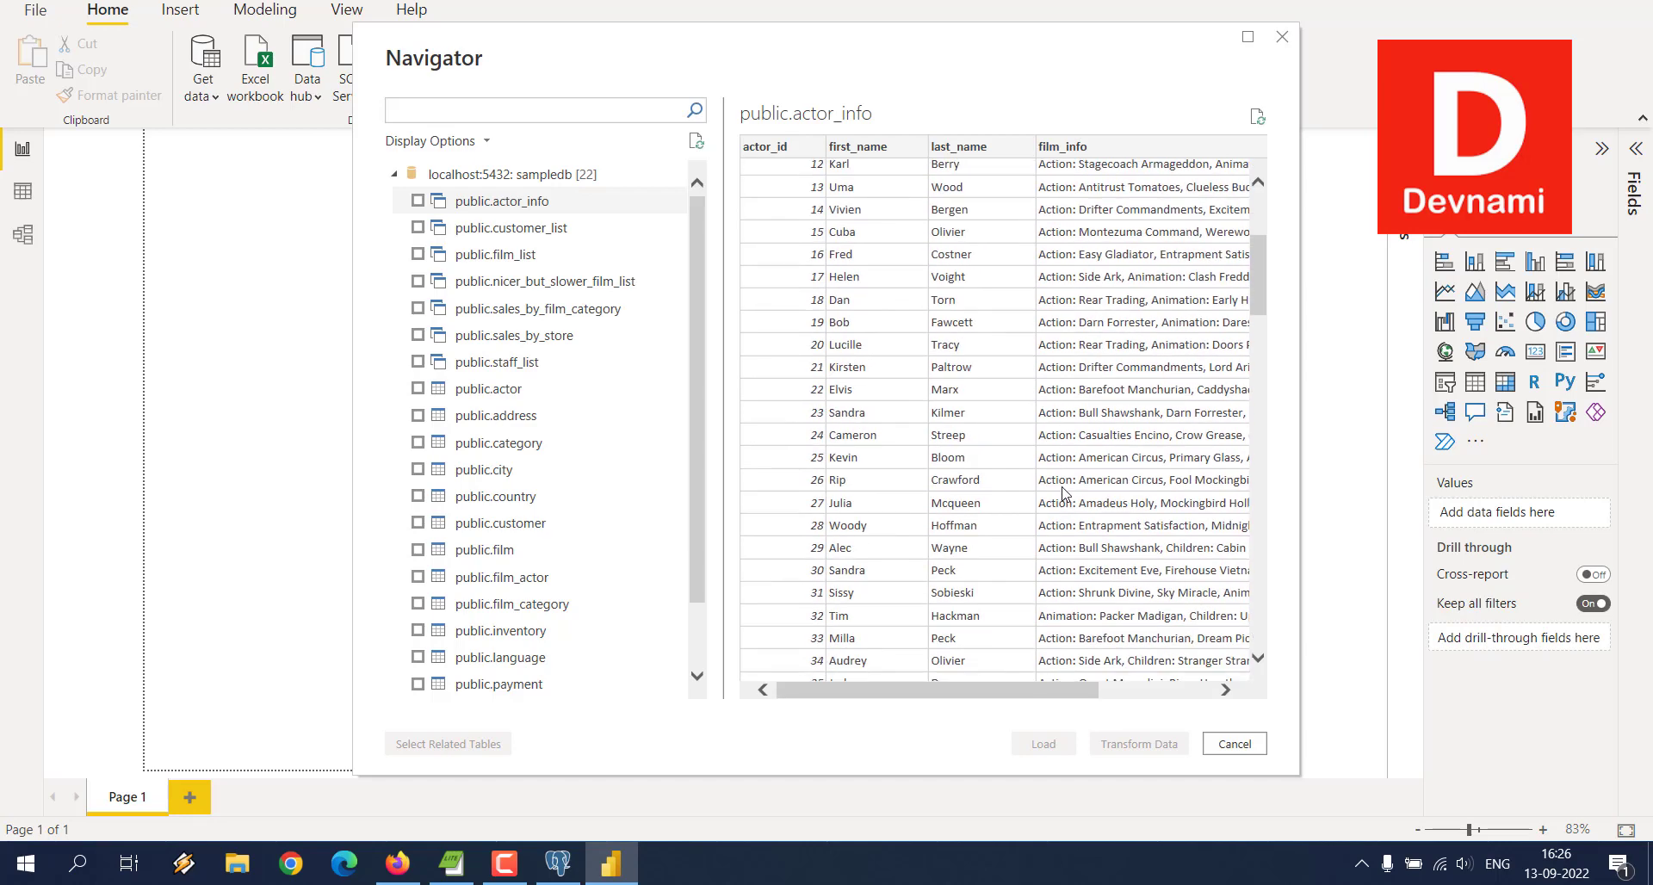
scroll(1065, 492, "down", 10)
scroll(1065, 492, "up", 18)
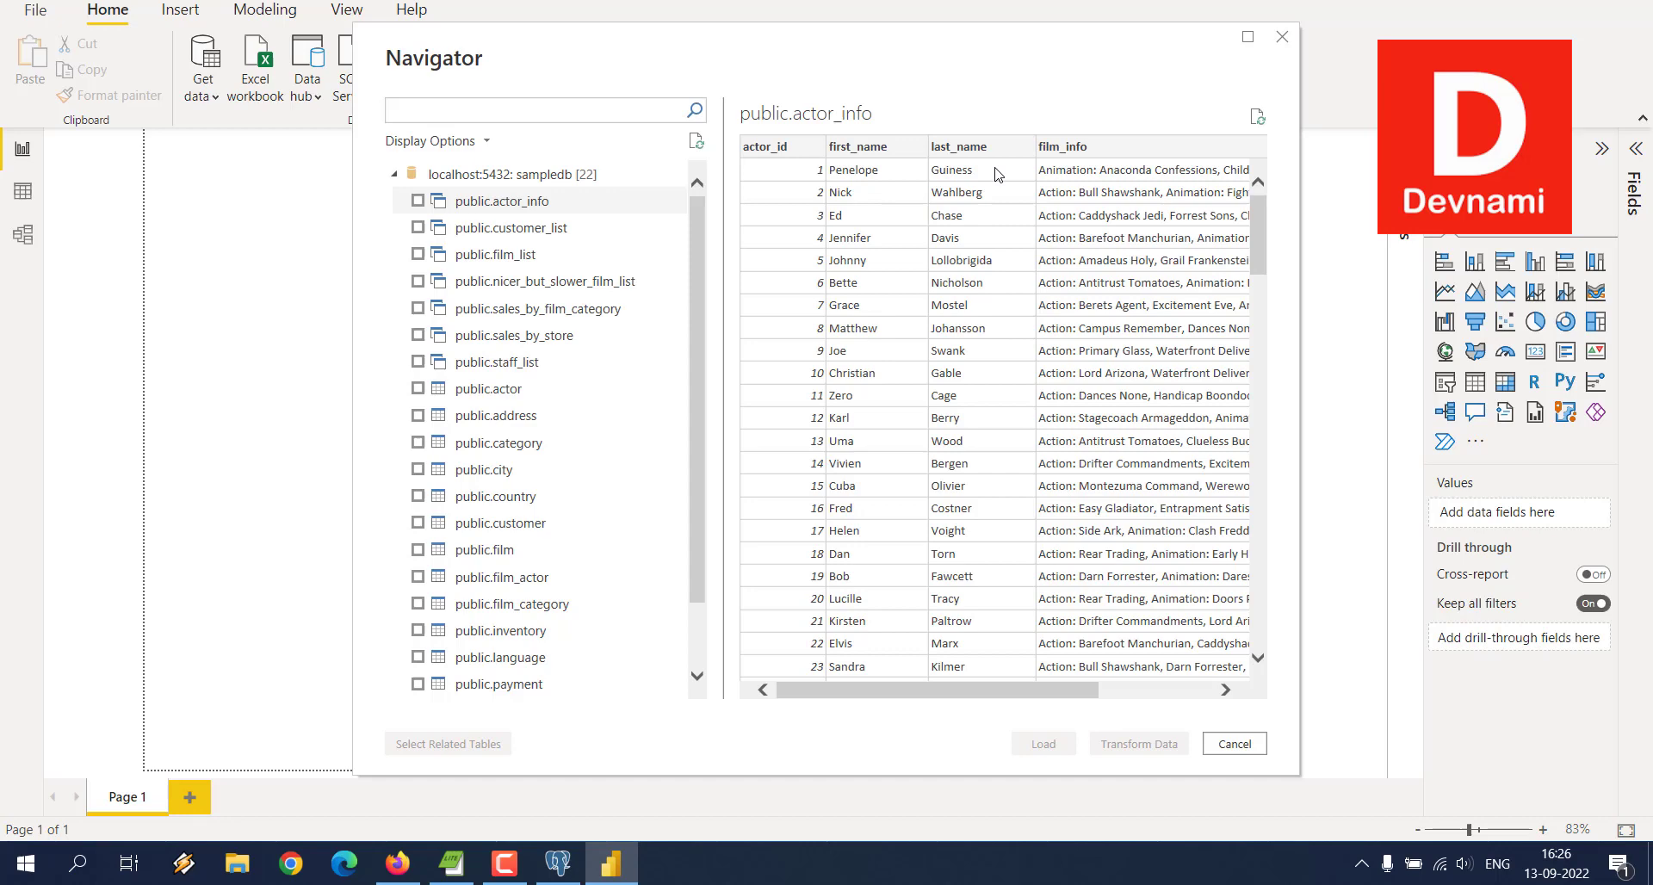
mouse_move(1034, 694)
left_mouse_down()
mouse_move(1210, 702)
mouse_move(1011, 694)
left_mouse_up()
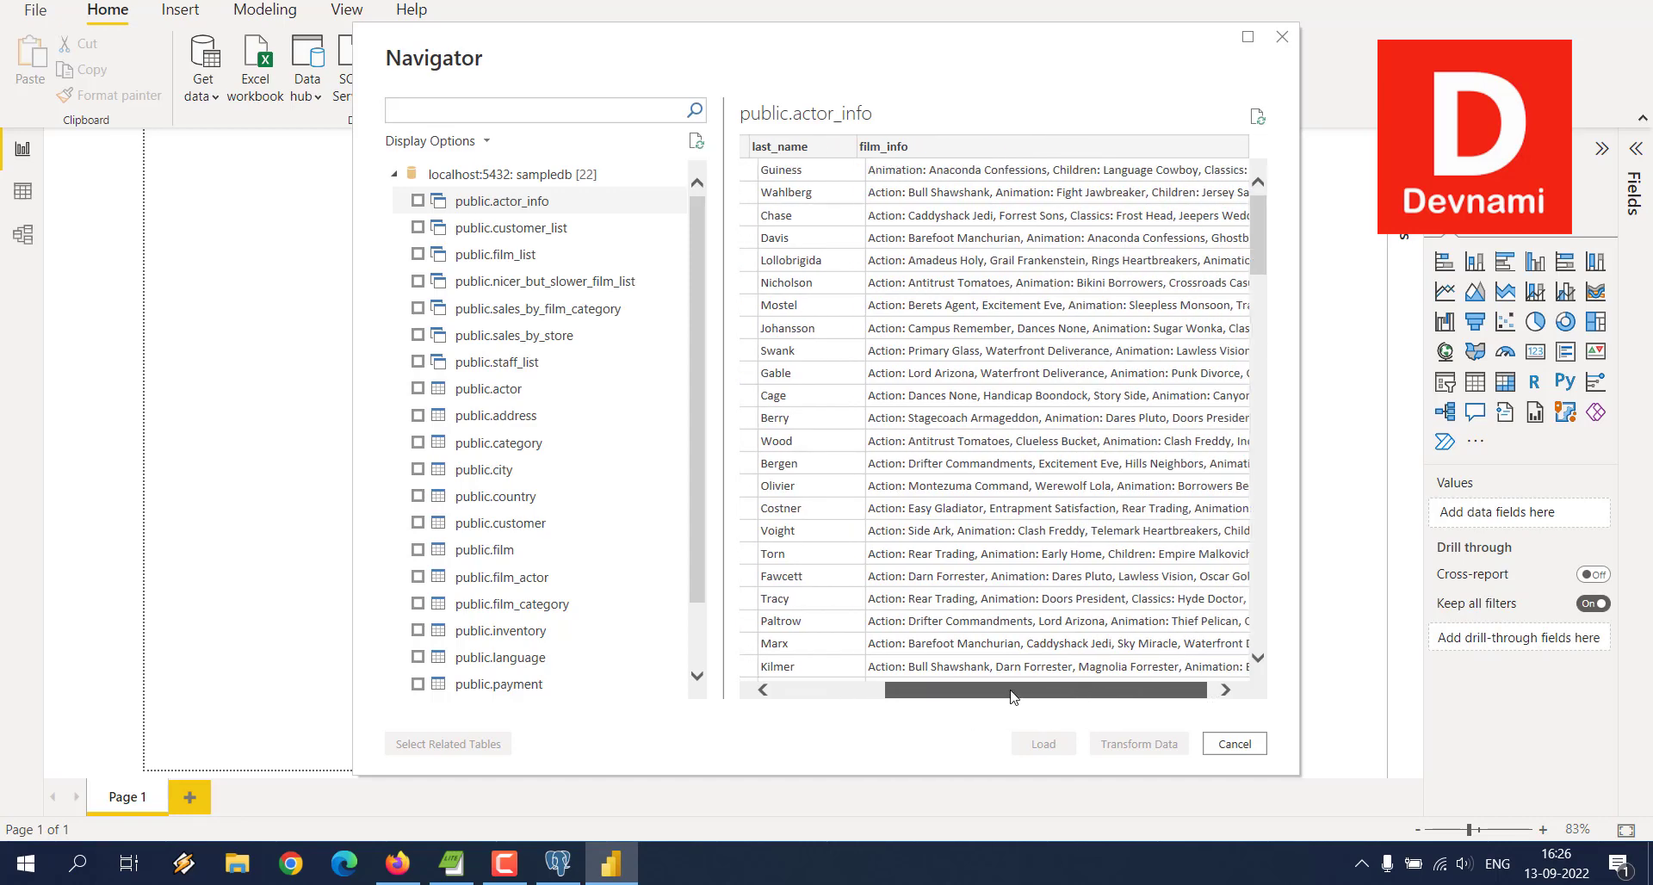
scroll(1016, 426, "down", 15)
scroll(1016, 427, "down", 20)
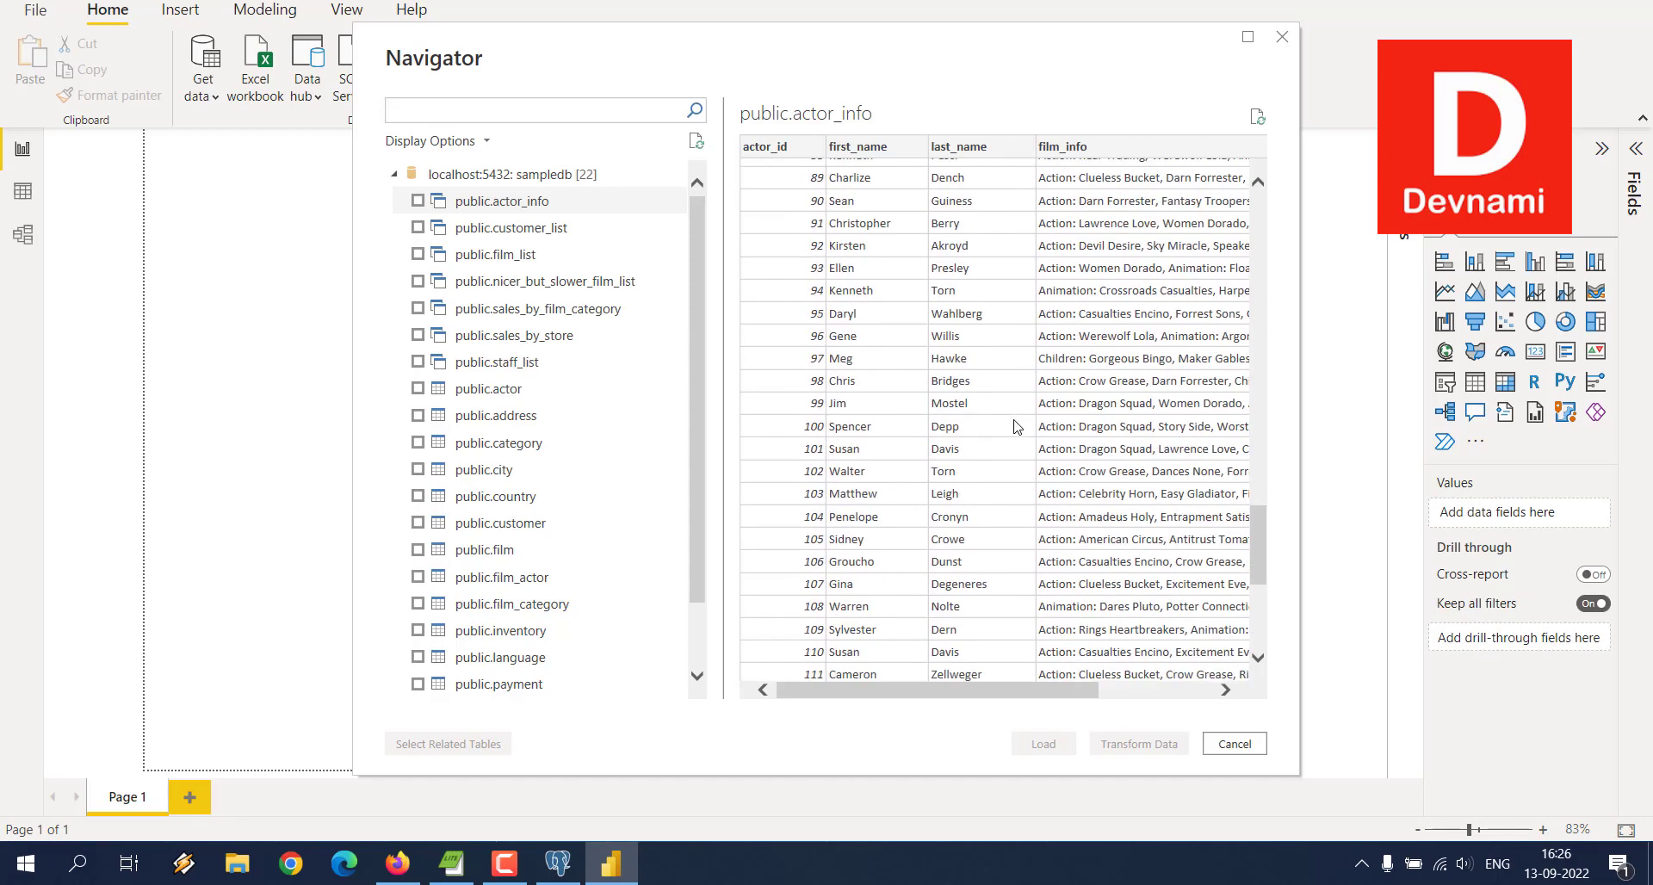
Mark public.actor_info for import in the Navigator and review its film_info preview.
left_click(418, 202)
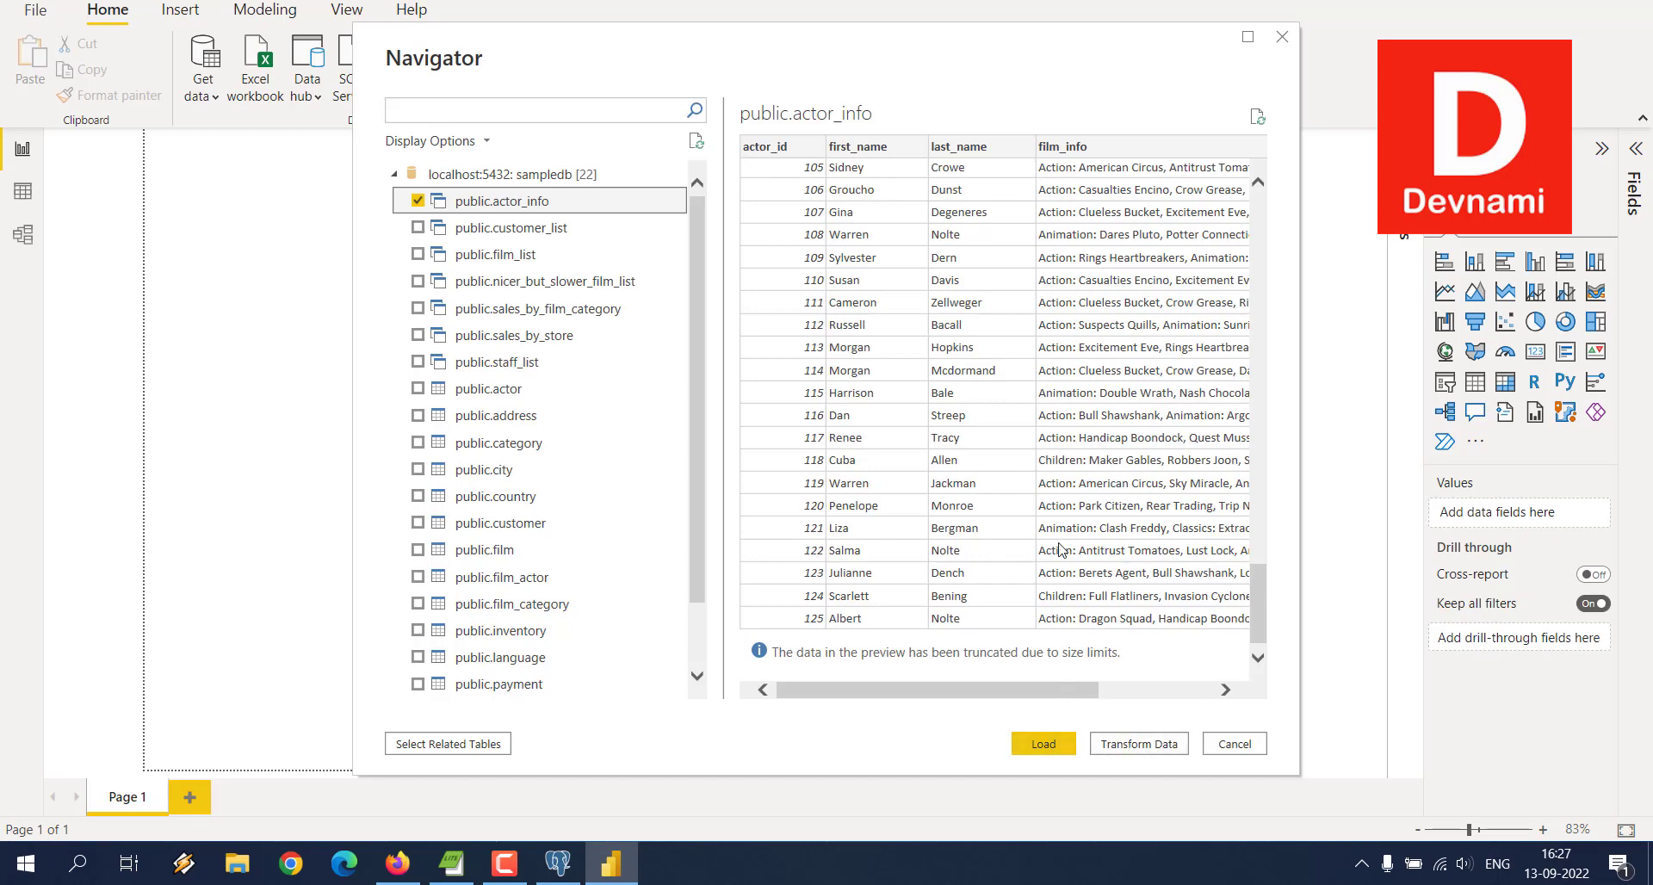
mouse_move(1087, 684)
left_mouse_down()
mouse_move(1206, 687)
mouse_move(1086, 686)
left_mouse_up()
scroll(1040, 453, "down", 1)
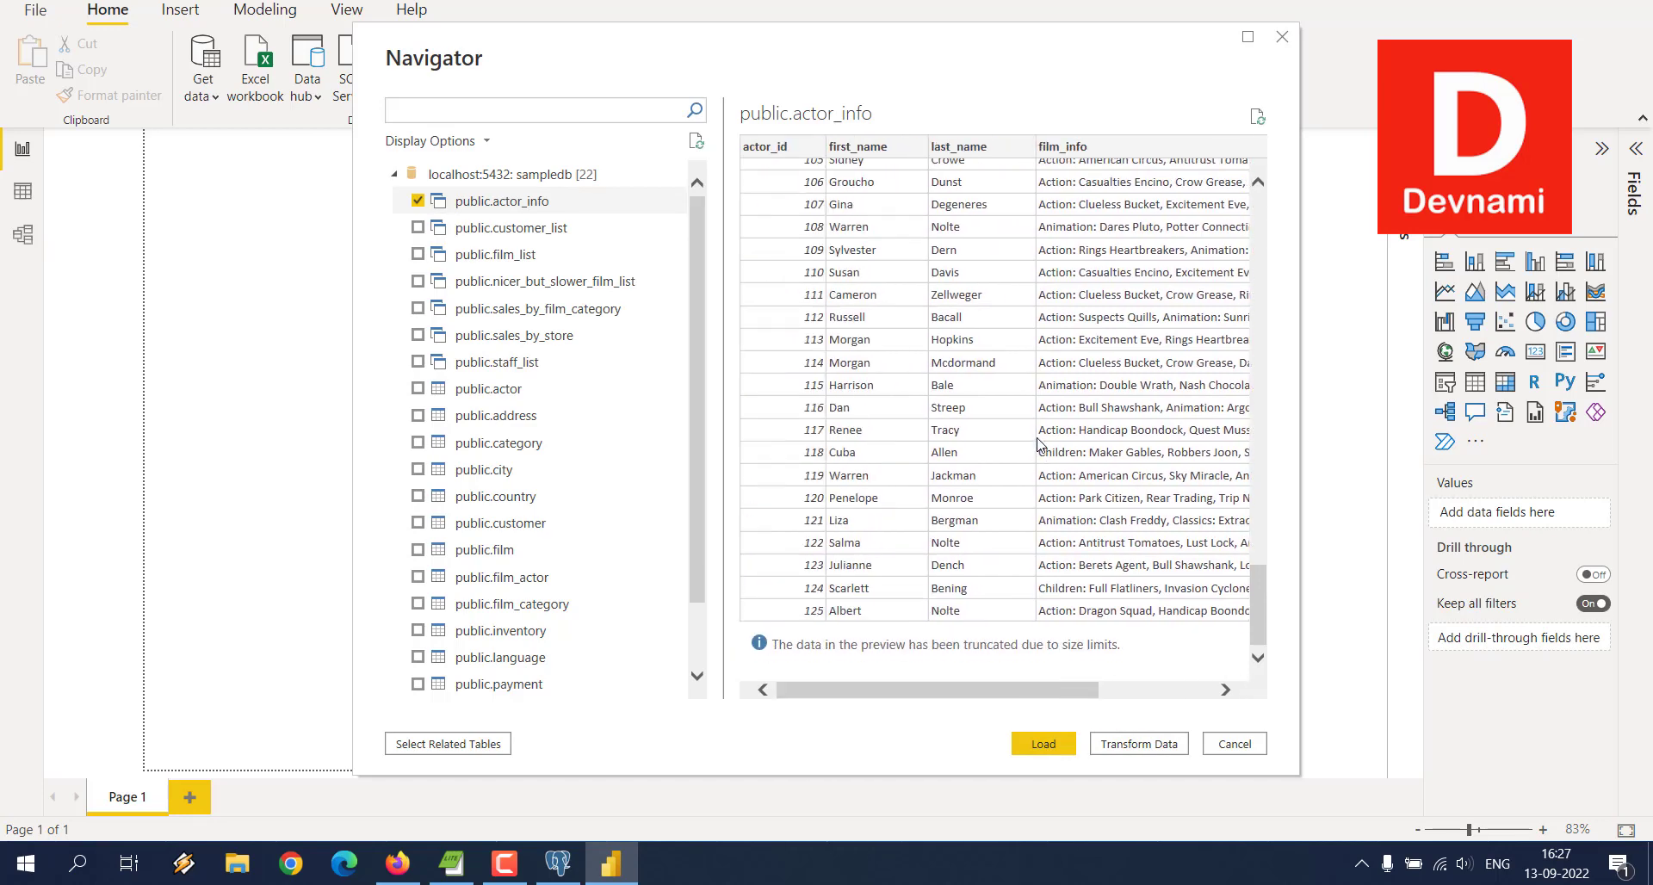
scroll(1039, 445, "up", 20)
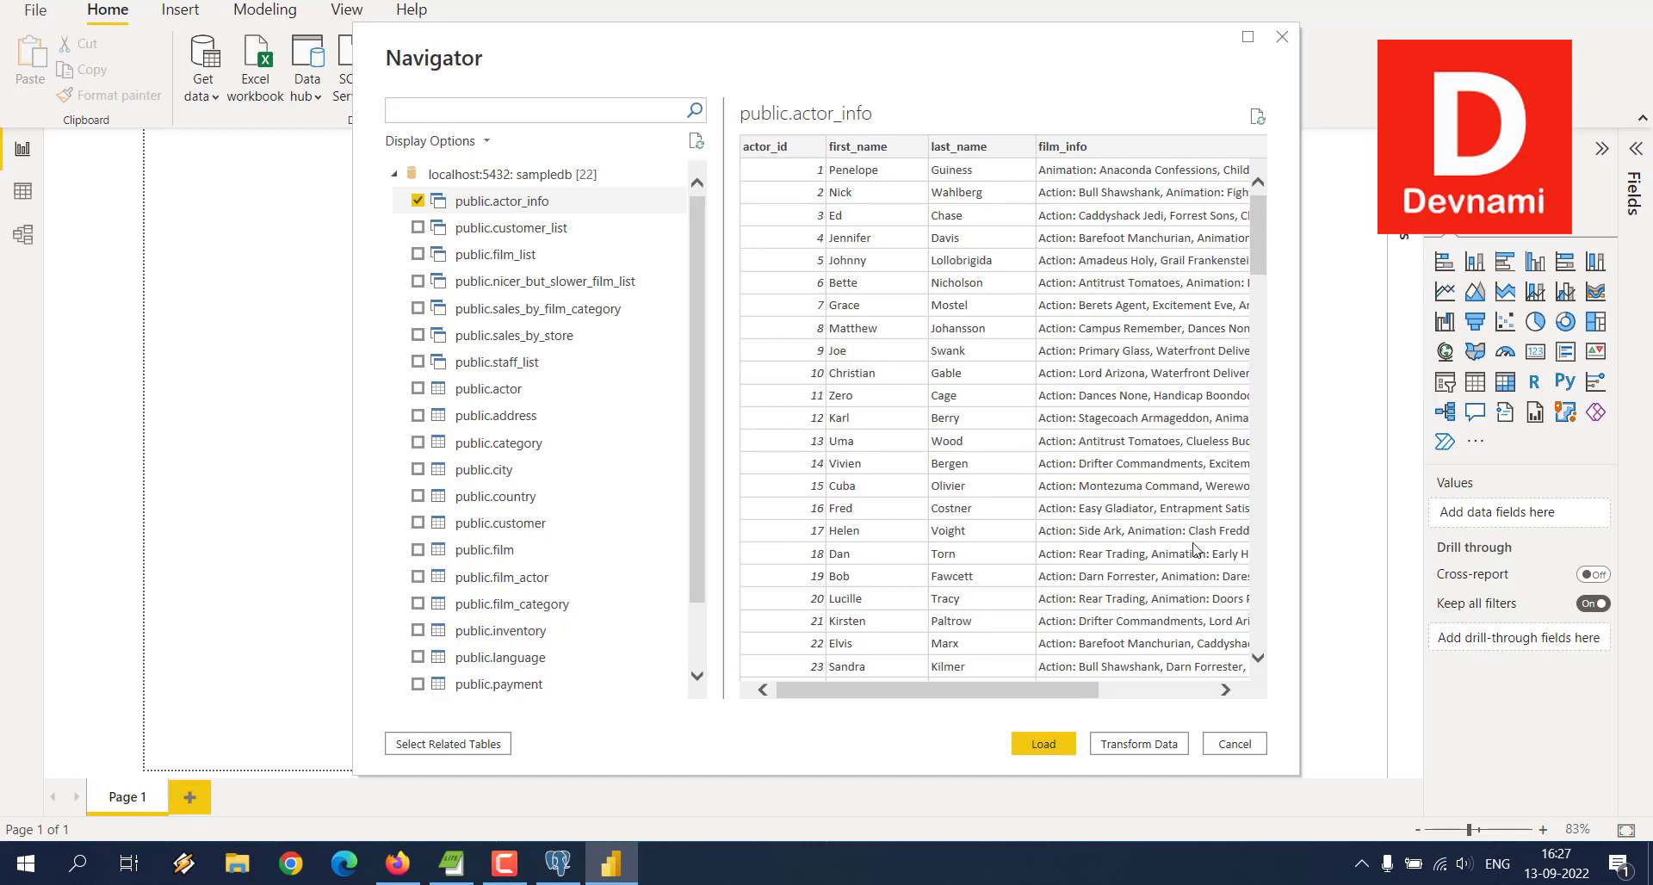
Load actor_info and expand it to show actor_id, film_info, first_name and last_name.
left_click(1043, 744)
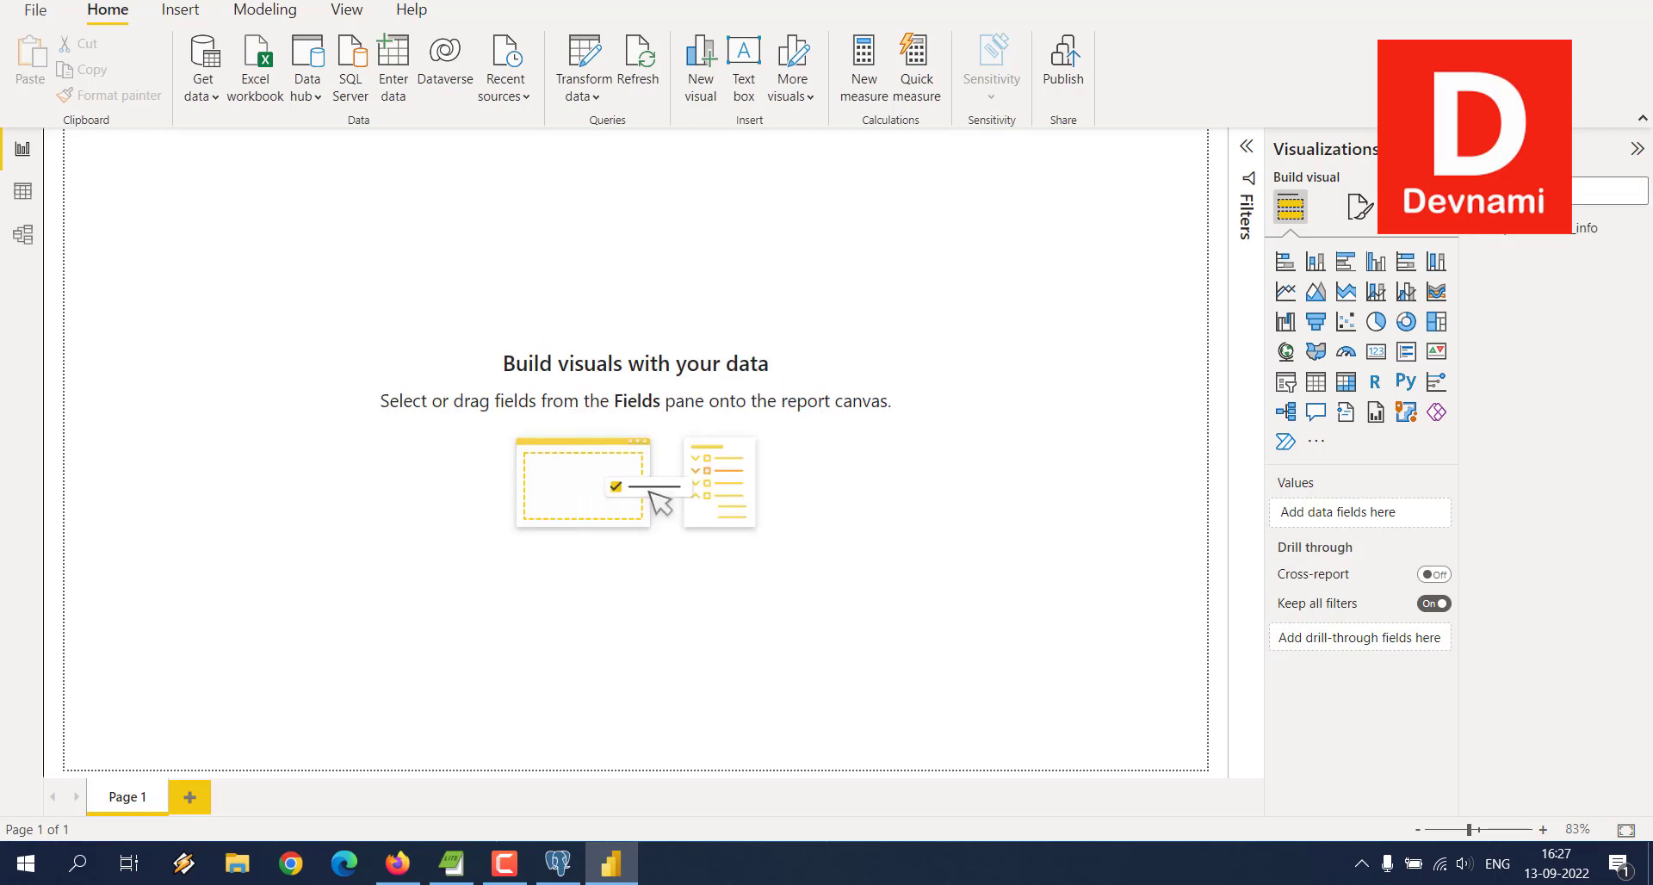
left_click(1482, 234)
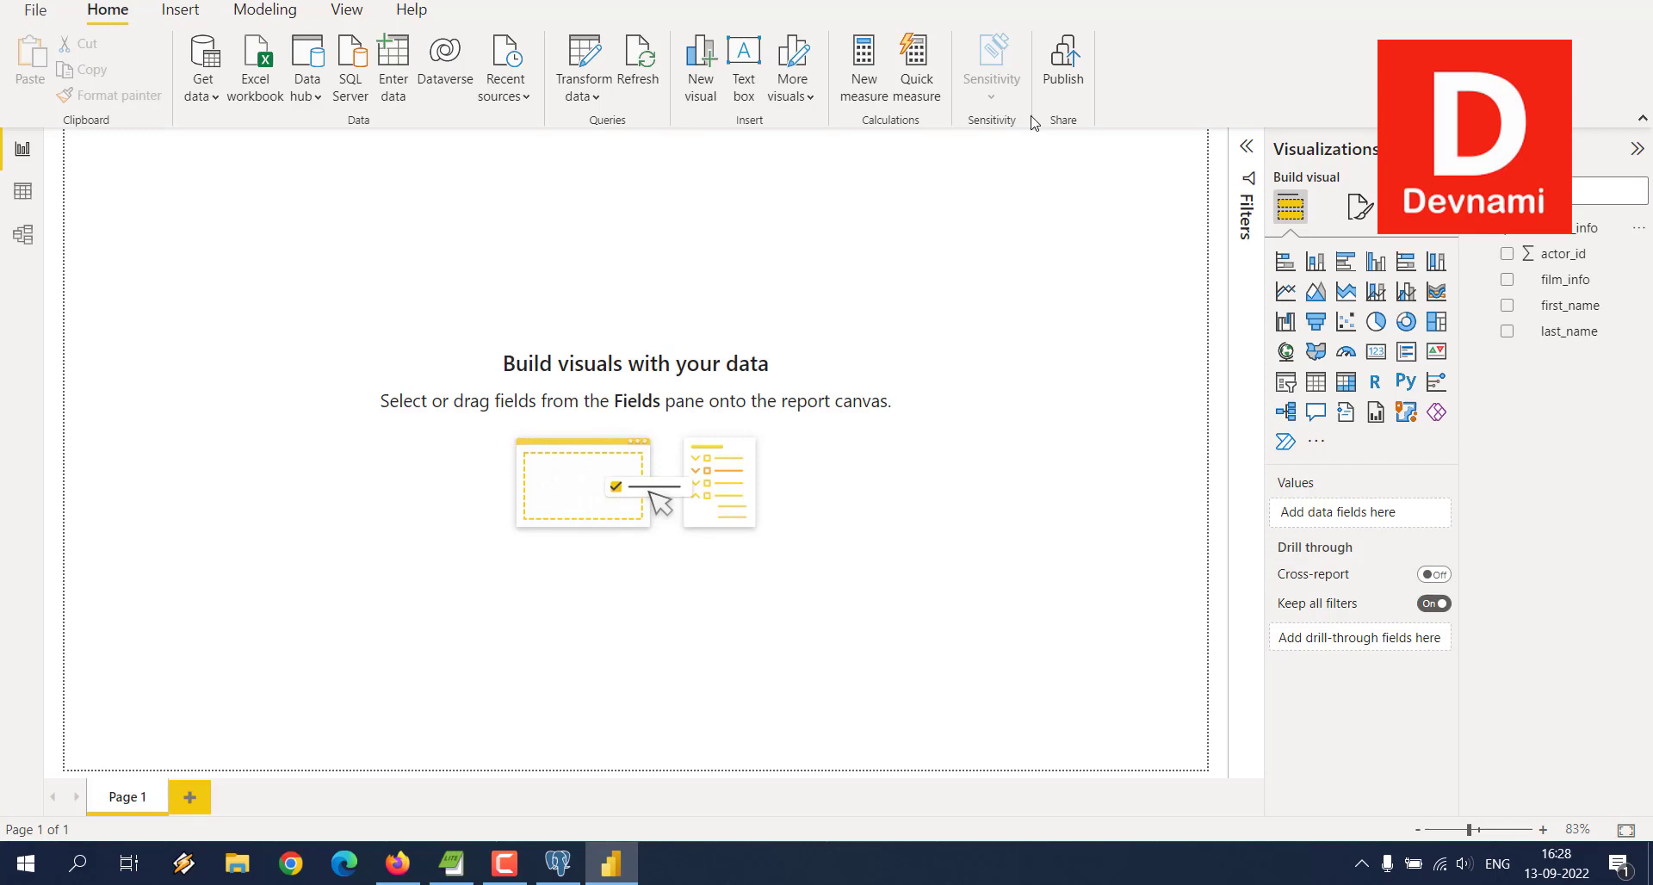
Save the report as pgdata.pbix when prompted before publishing.
left_click(1068, 73)
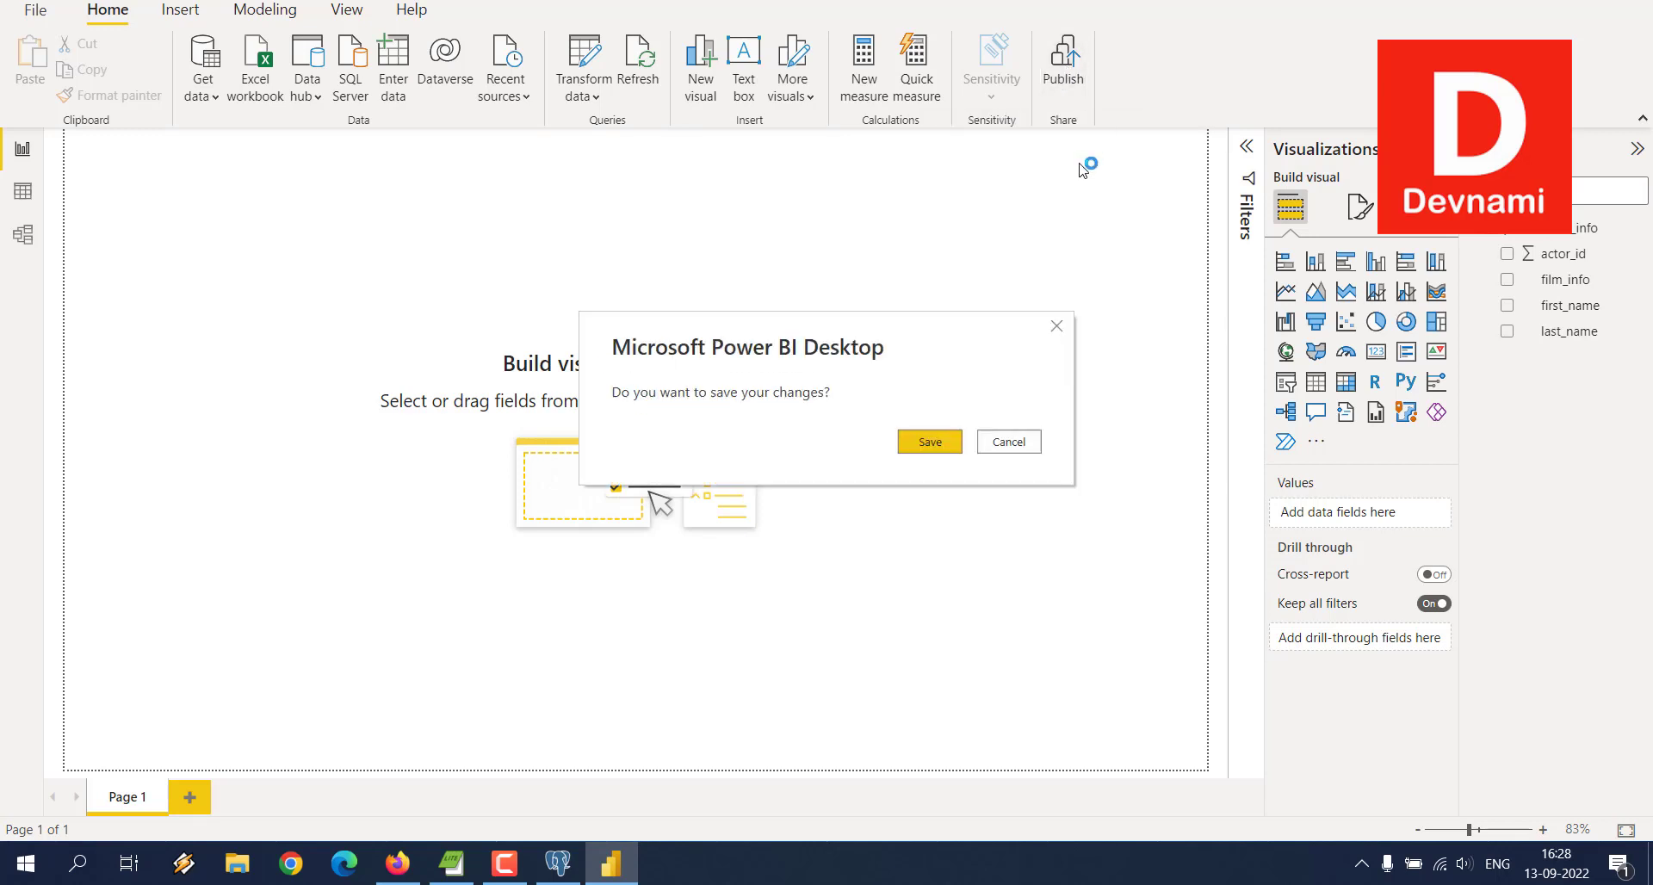
left_click(953, 443)
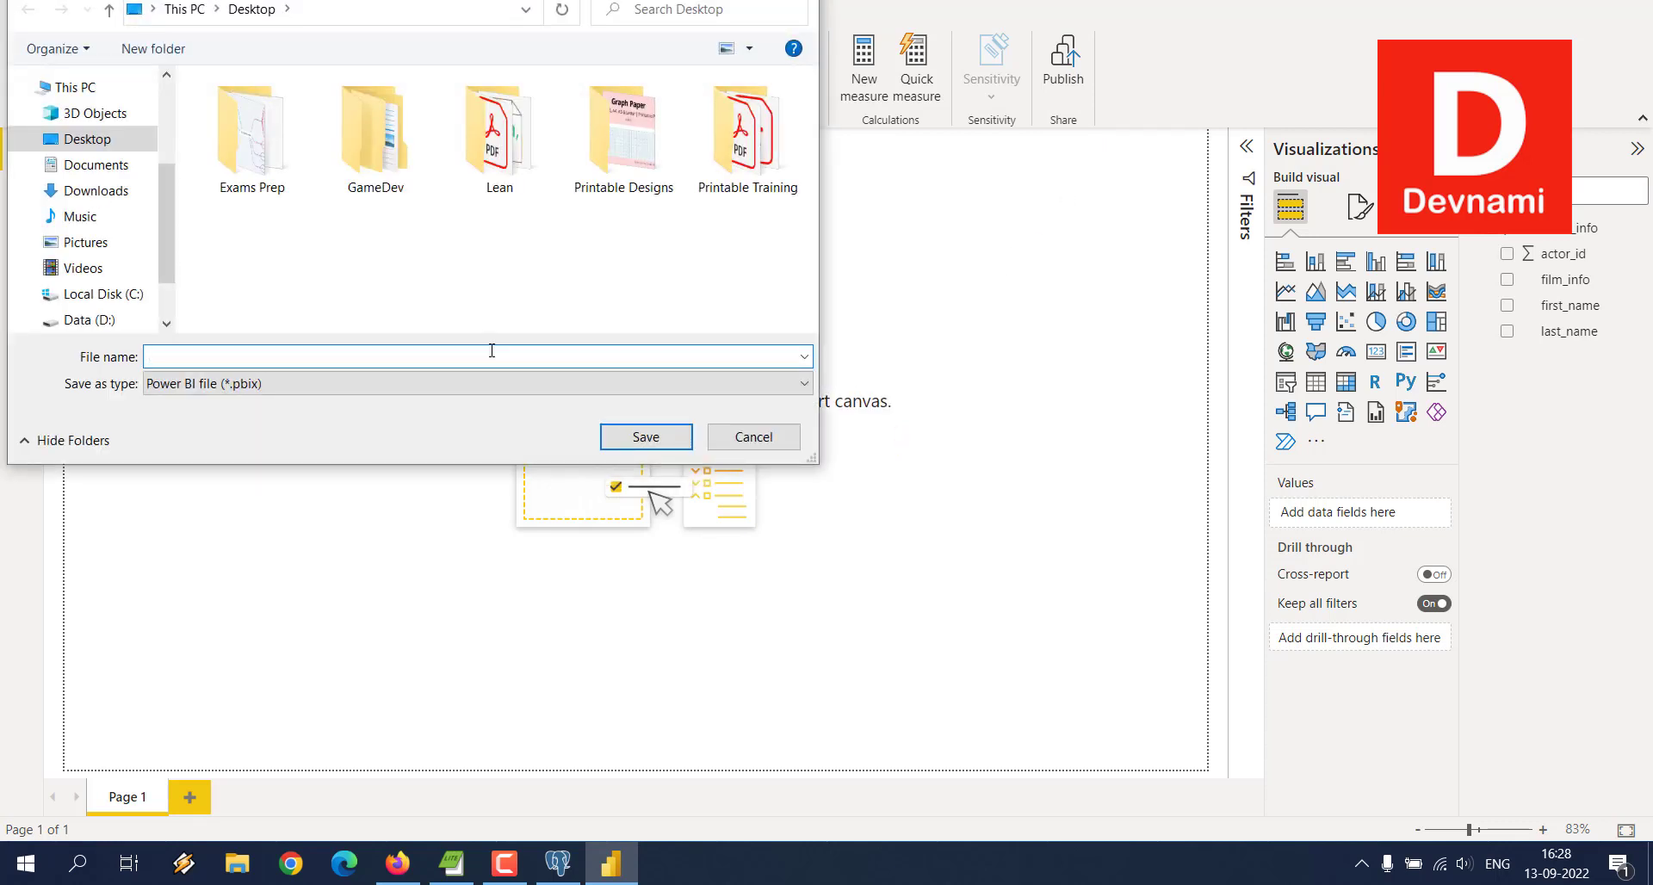
type("pgdata")
key("Return")
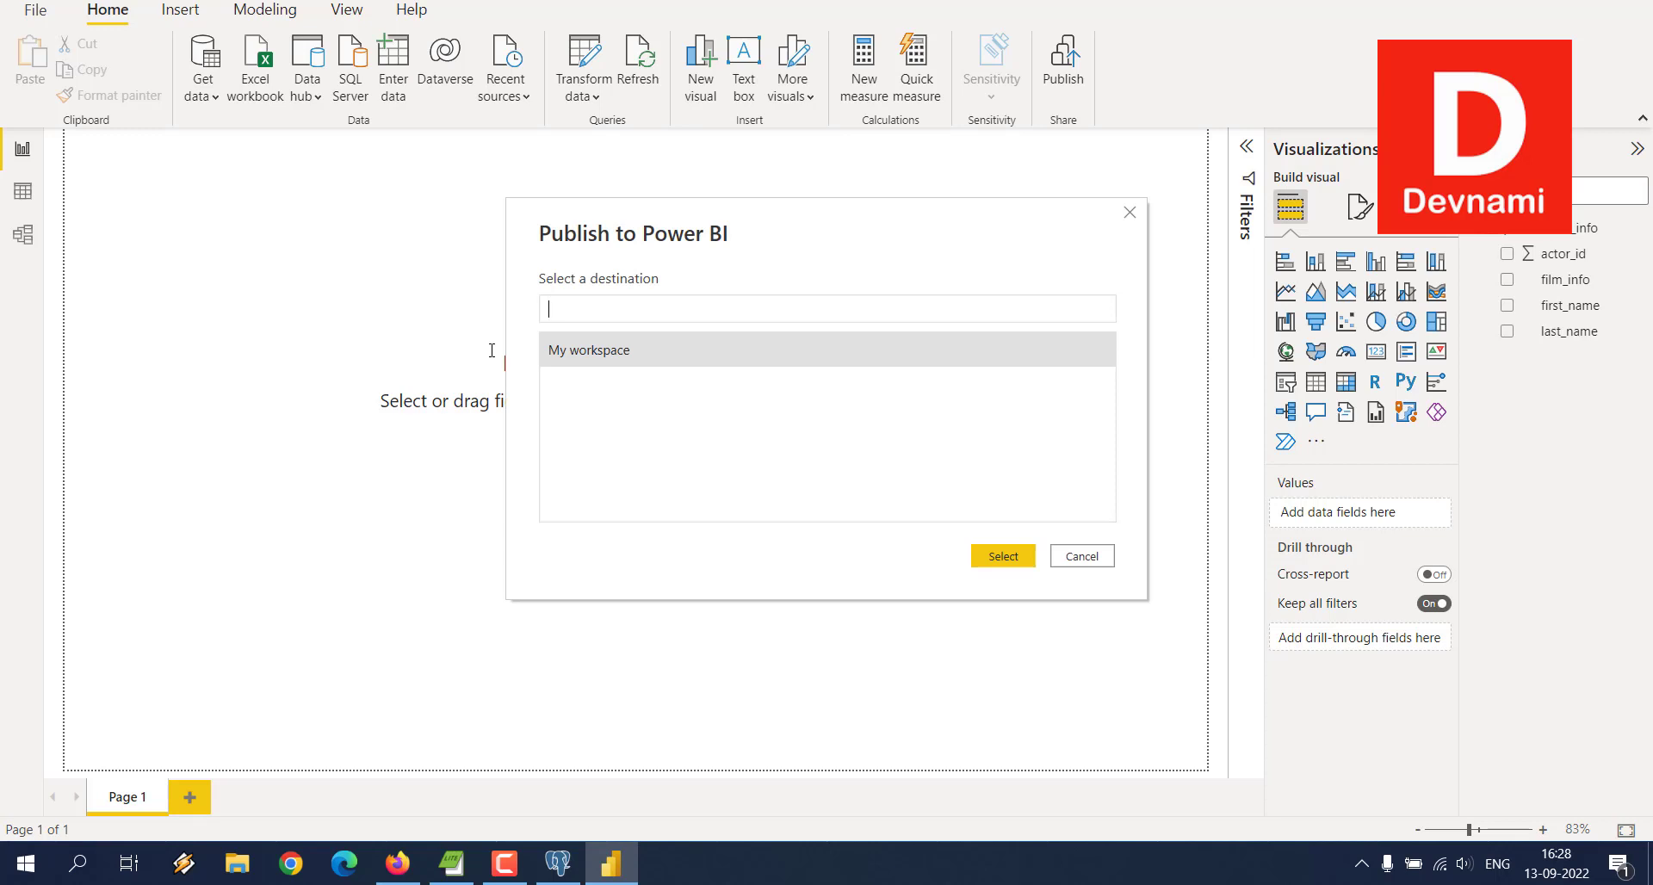
Publish pgdata to My workspace and dismiss the Success confirmation.
left_click(628, 360)
left_click(1021, 558)
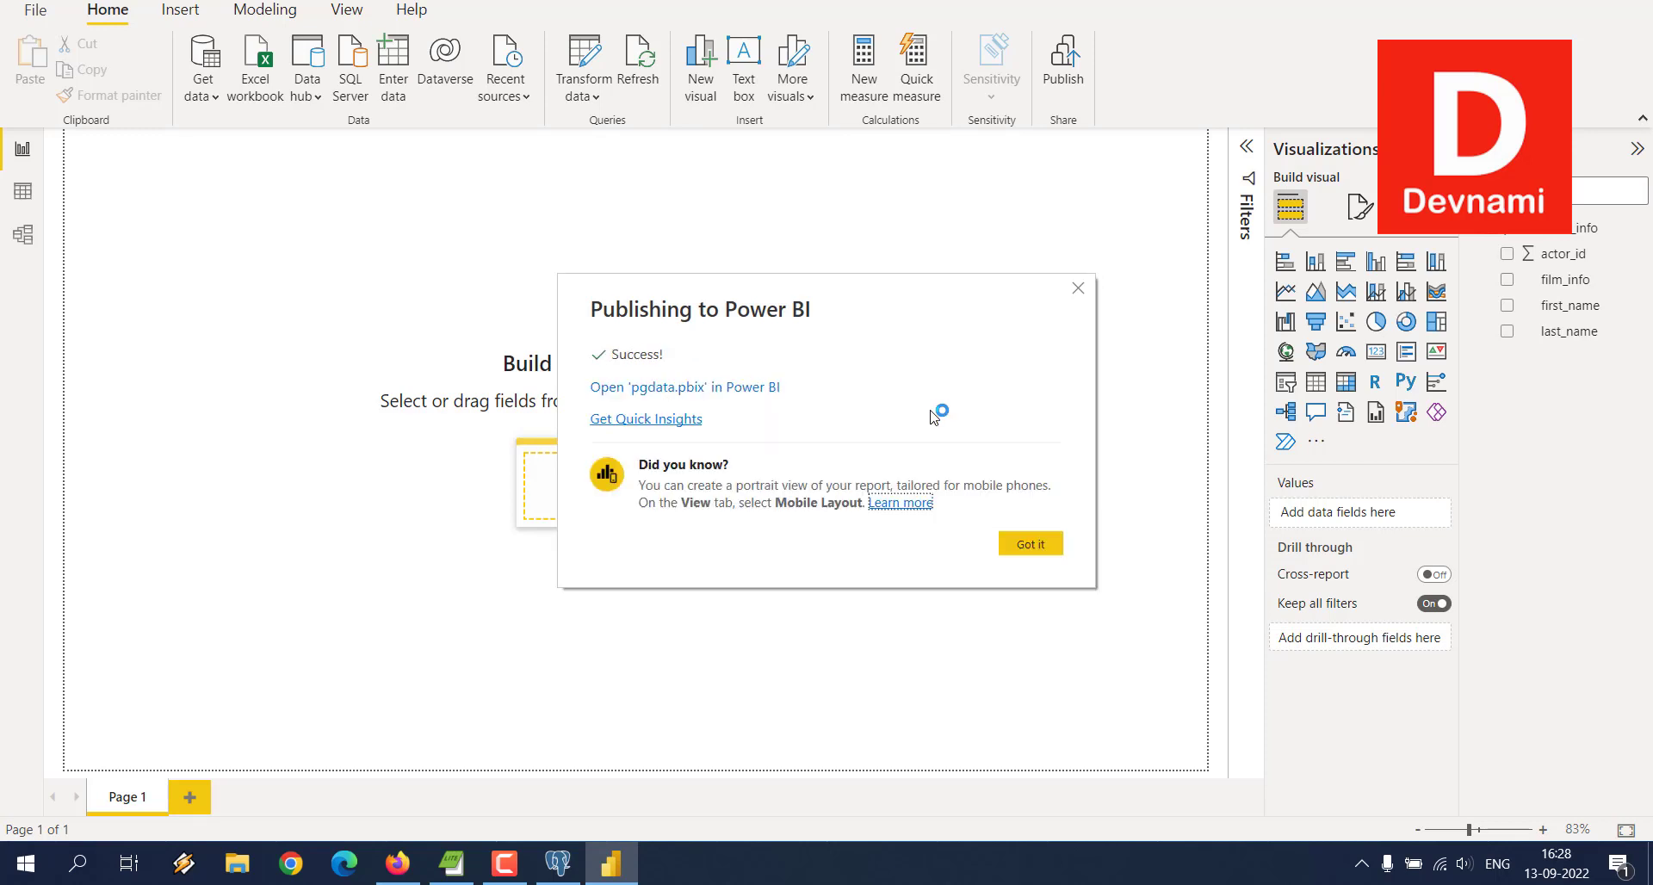
left_click(1029, 545)
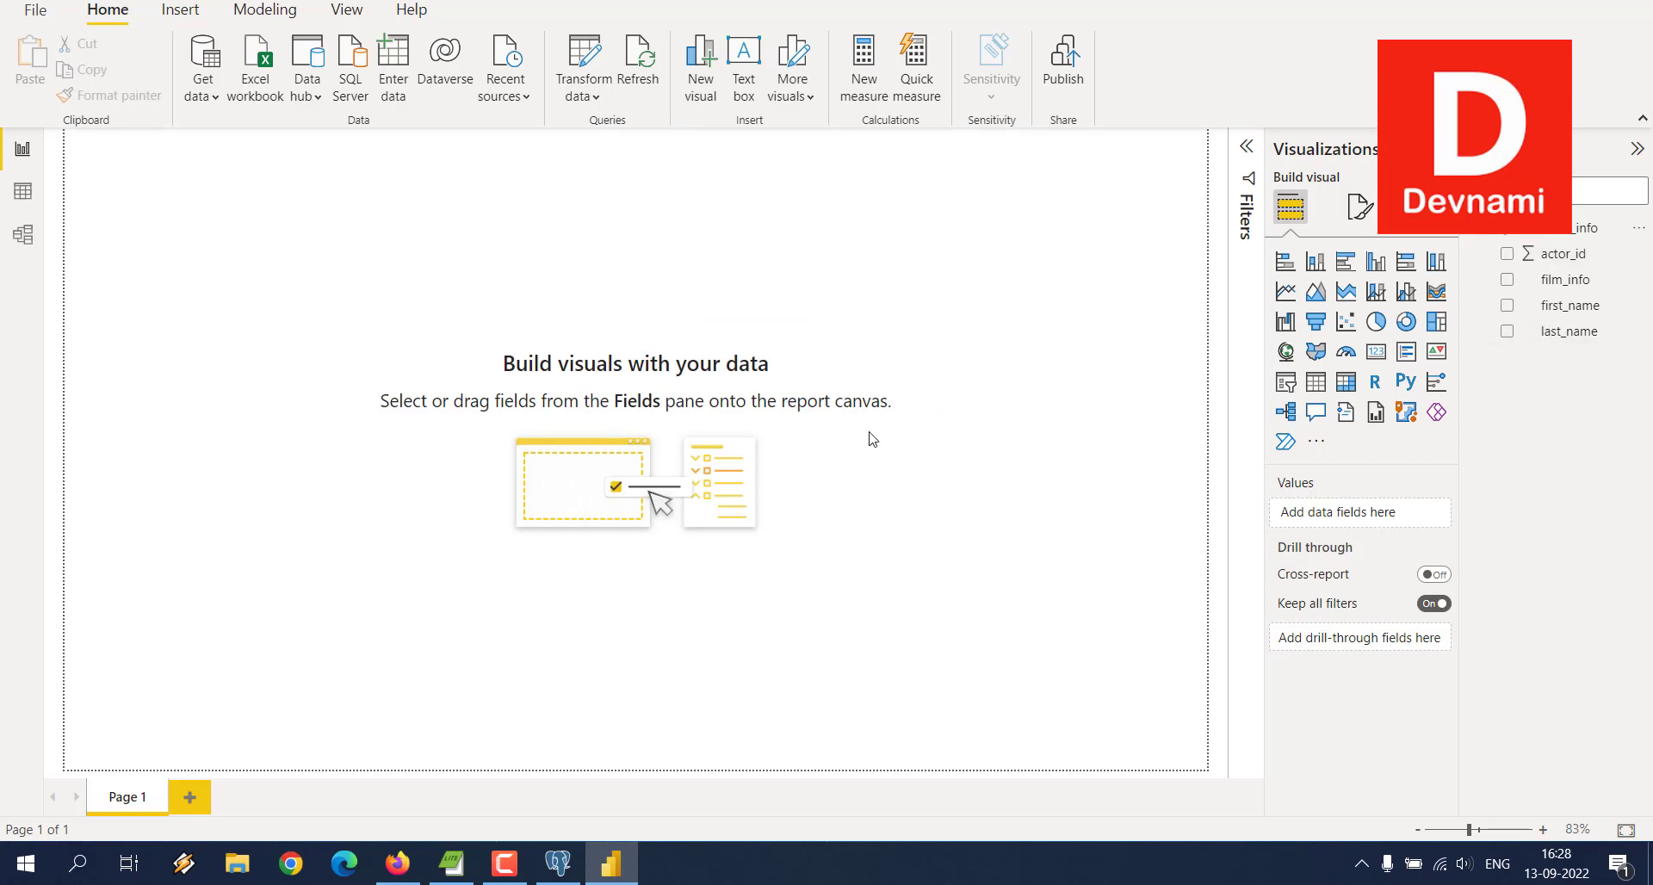
Switch to the Power BI web service and open the pgdata dataset's details from My workspace.
mouse_move(418, 864)
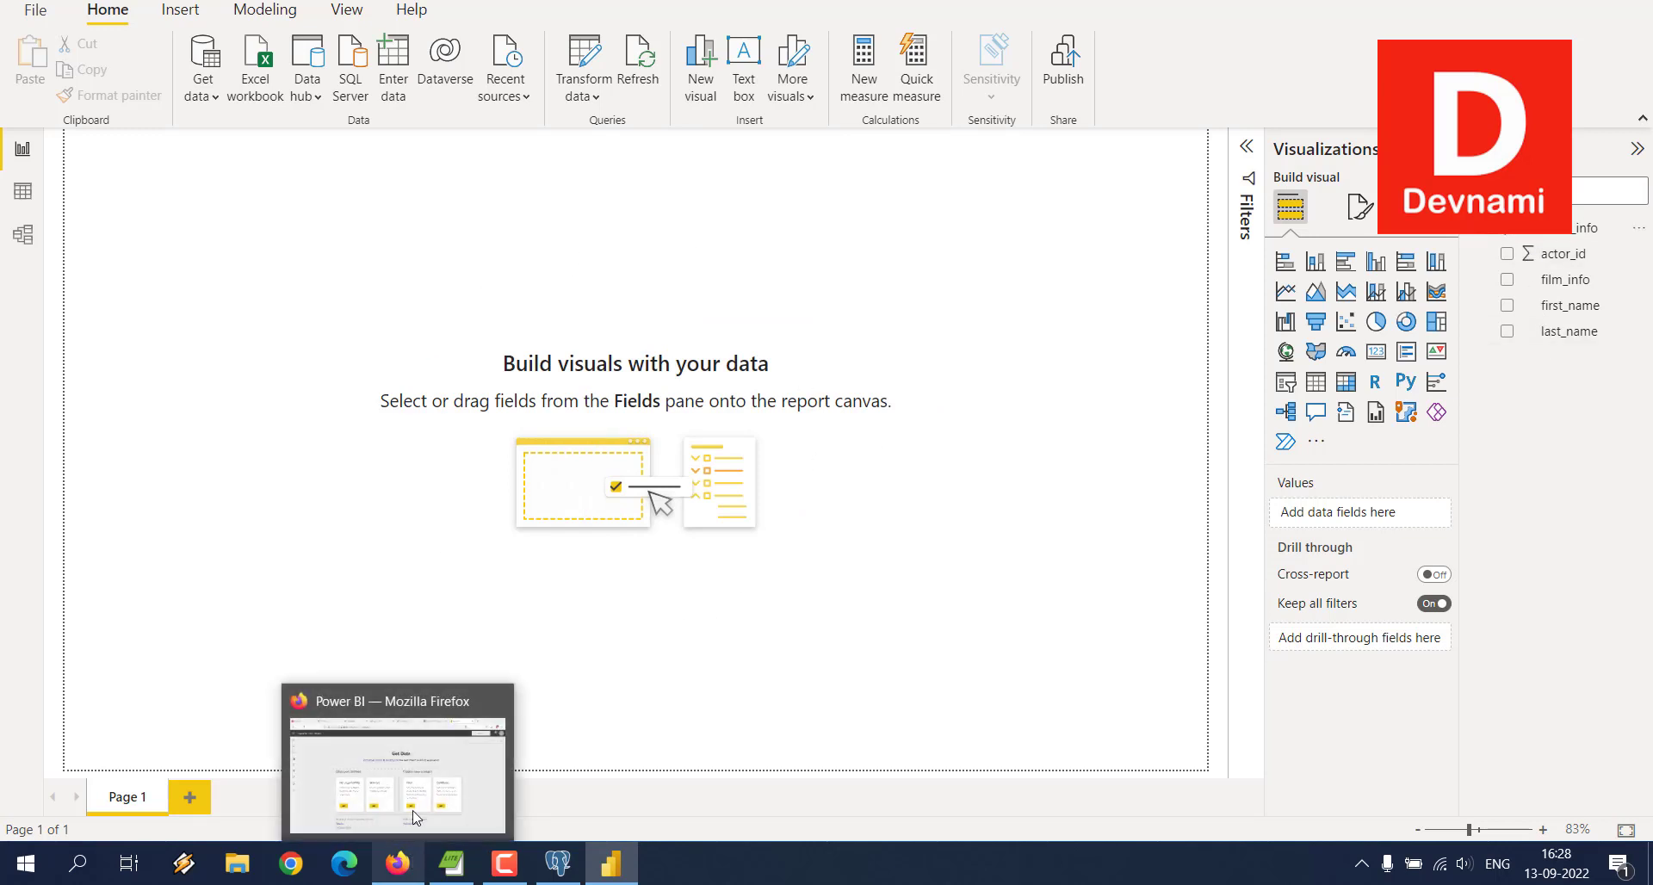
left_click(409, 853)
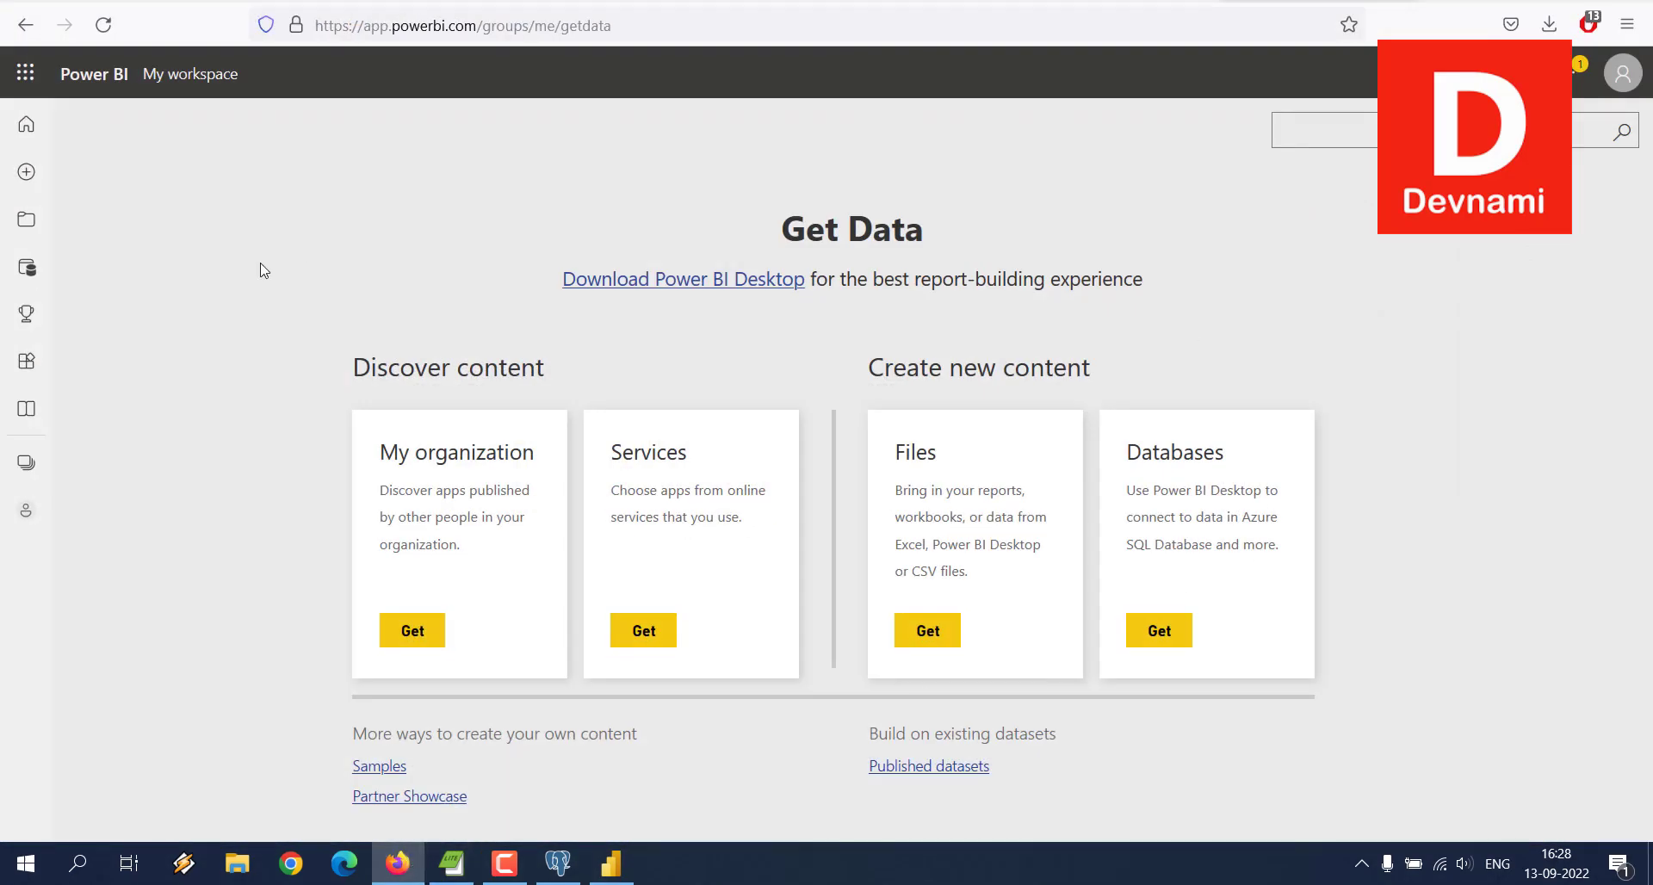
left_click(25, 124)
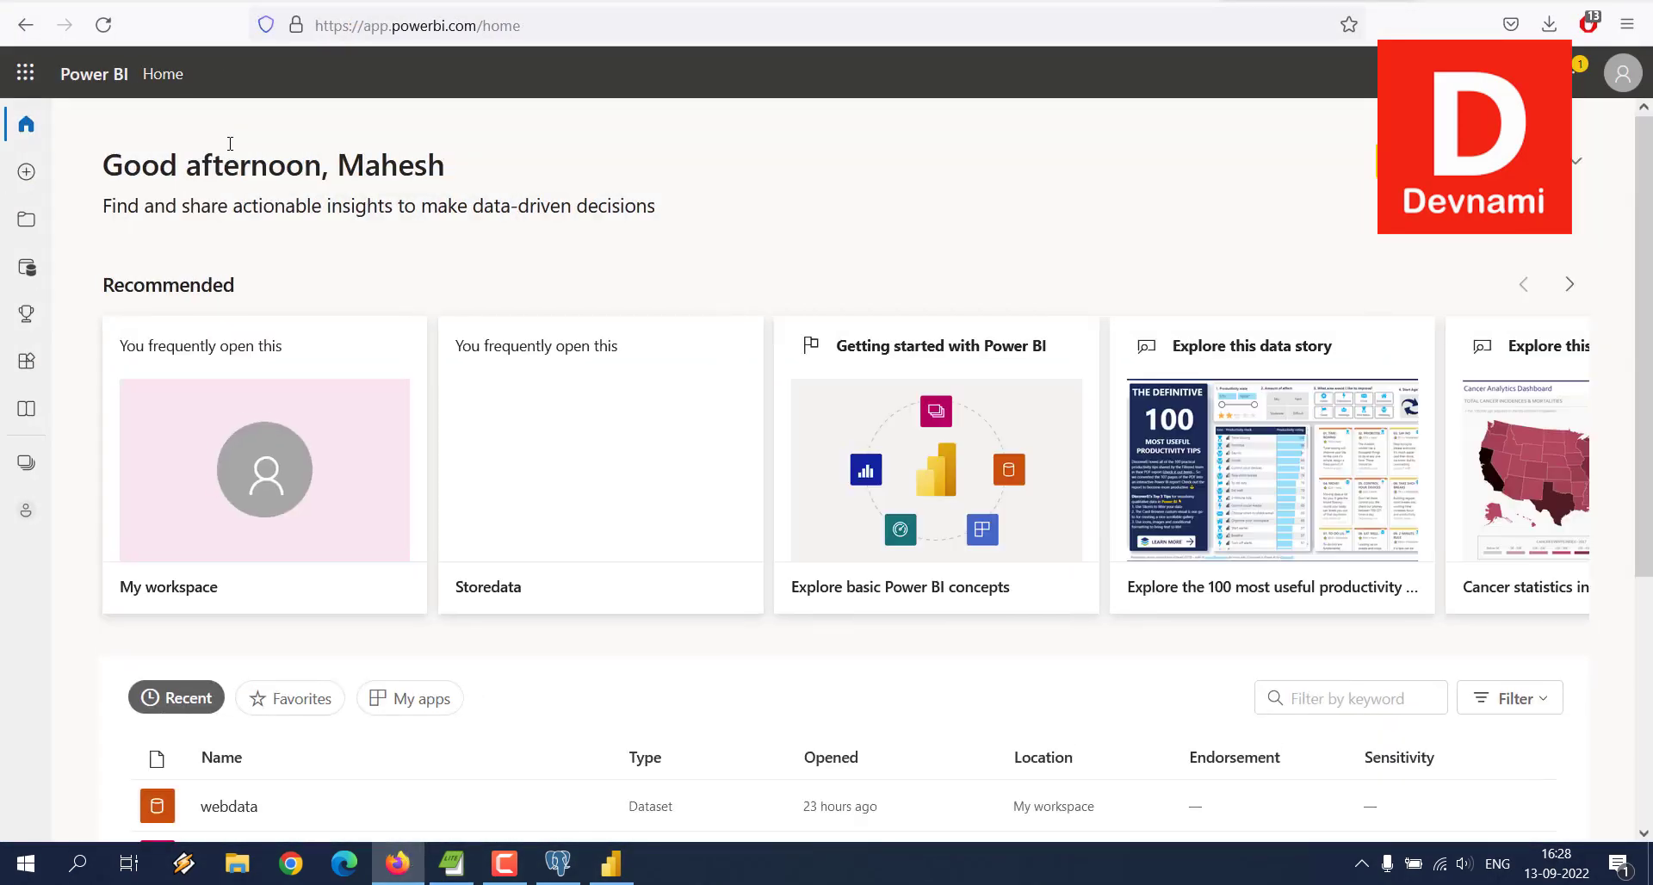
left_click(26, 219)
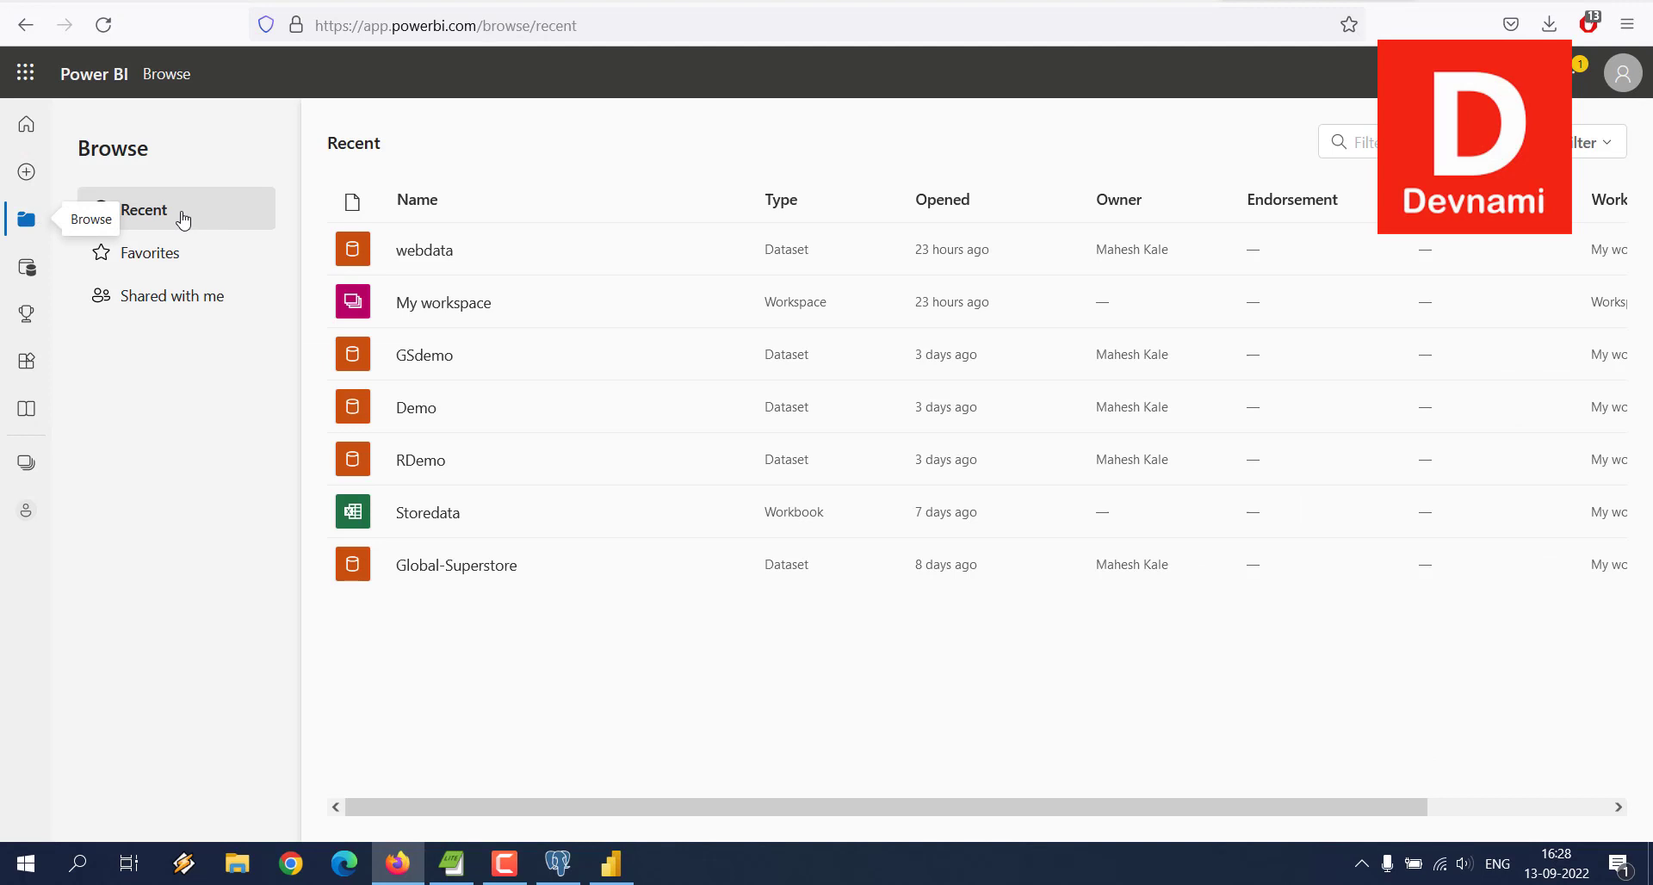
left_click(439, 303)
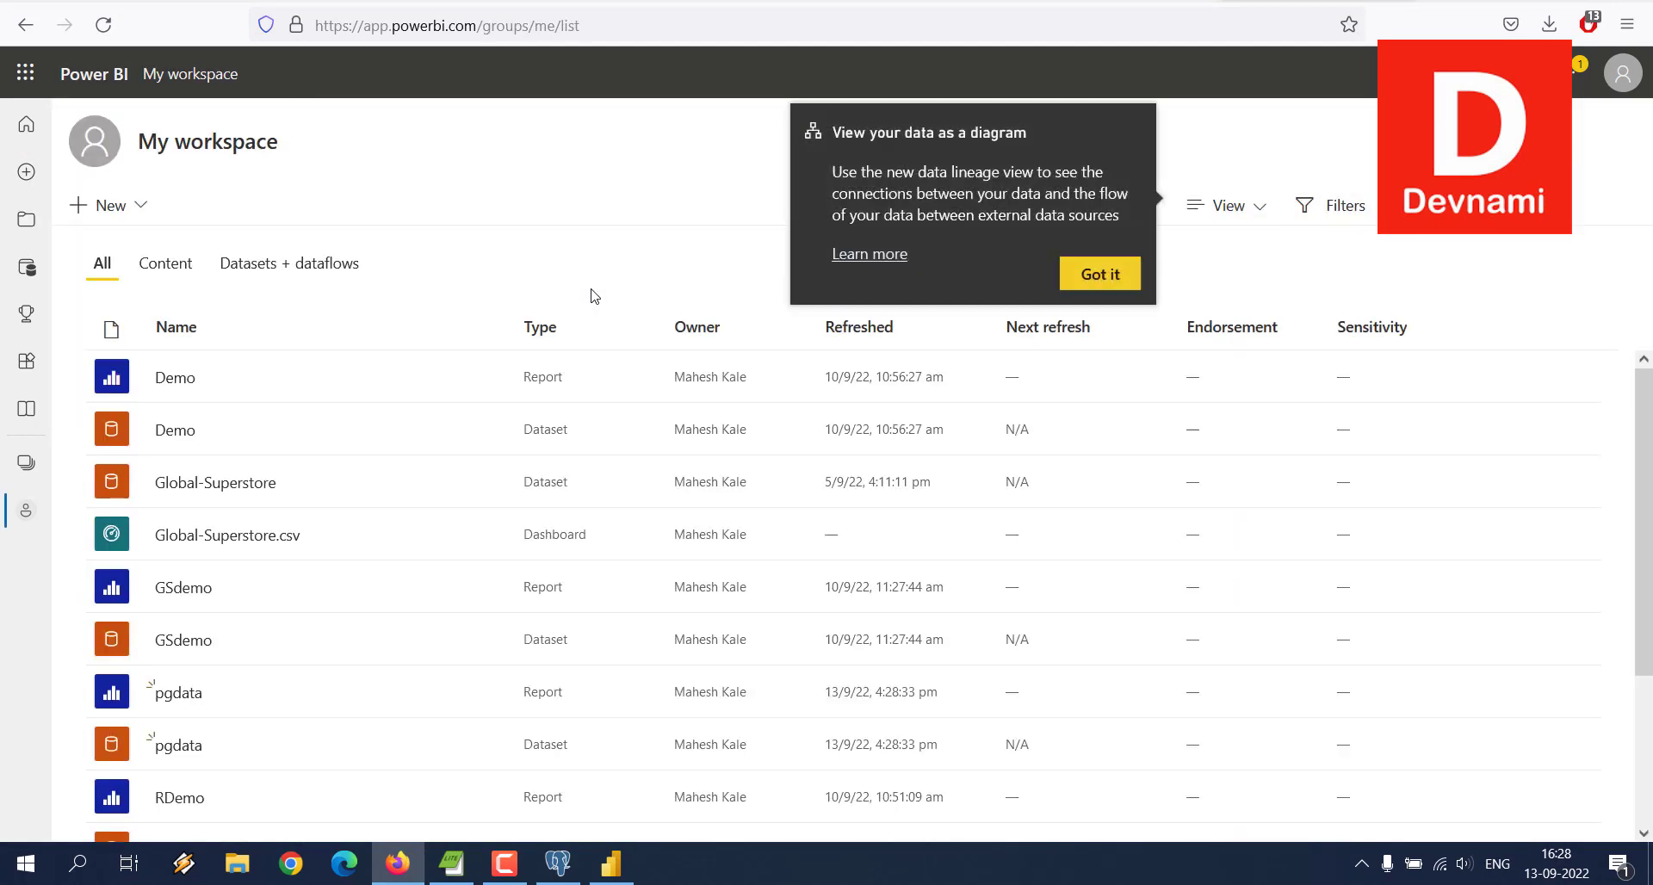
scroll(500, 389, "down", 3)
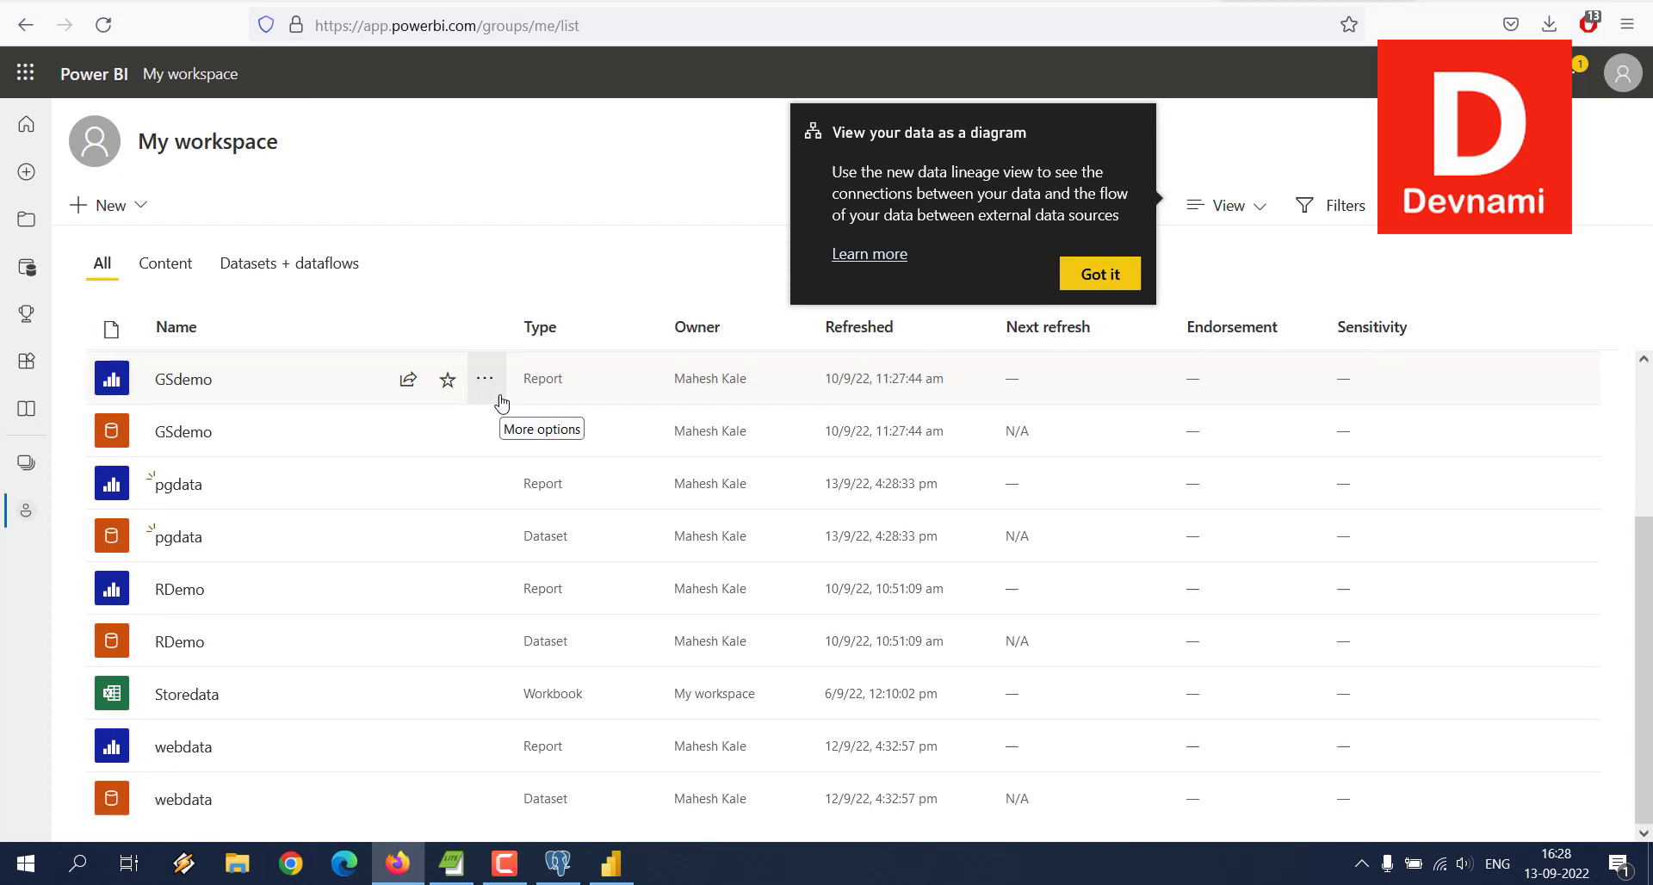
scroll(437, 552, "up", 3)
scroll(444, 542, "down", 3)
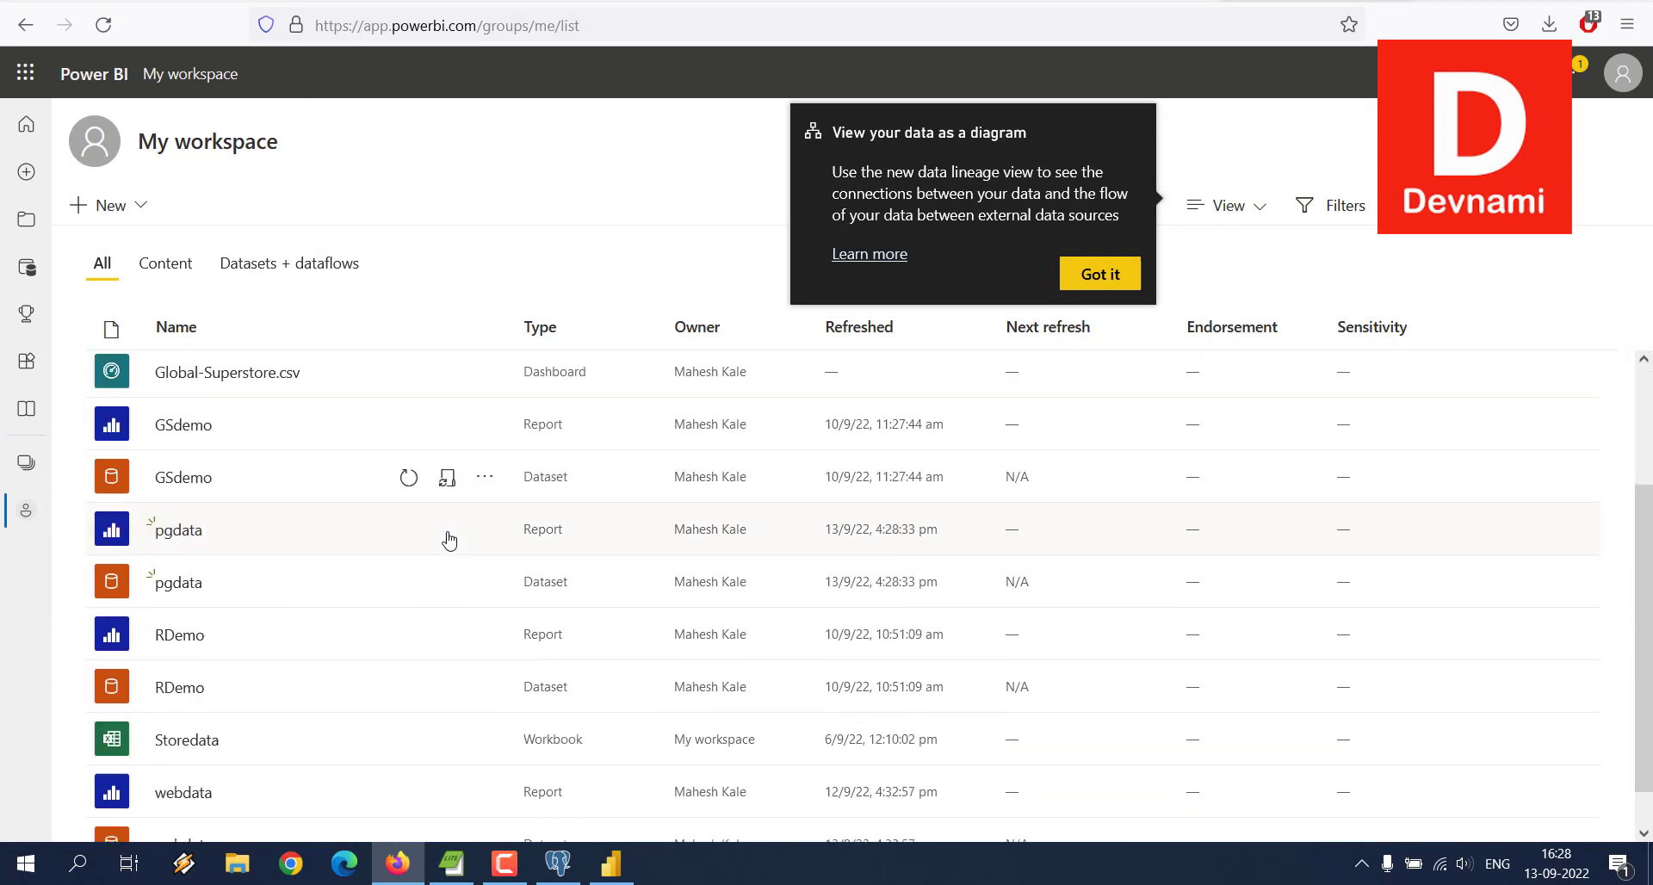
left_click(174, 542)
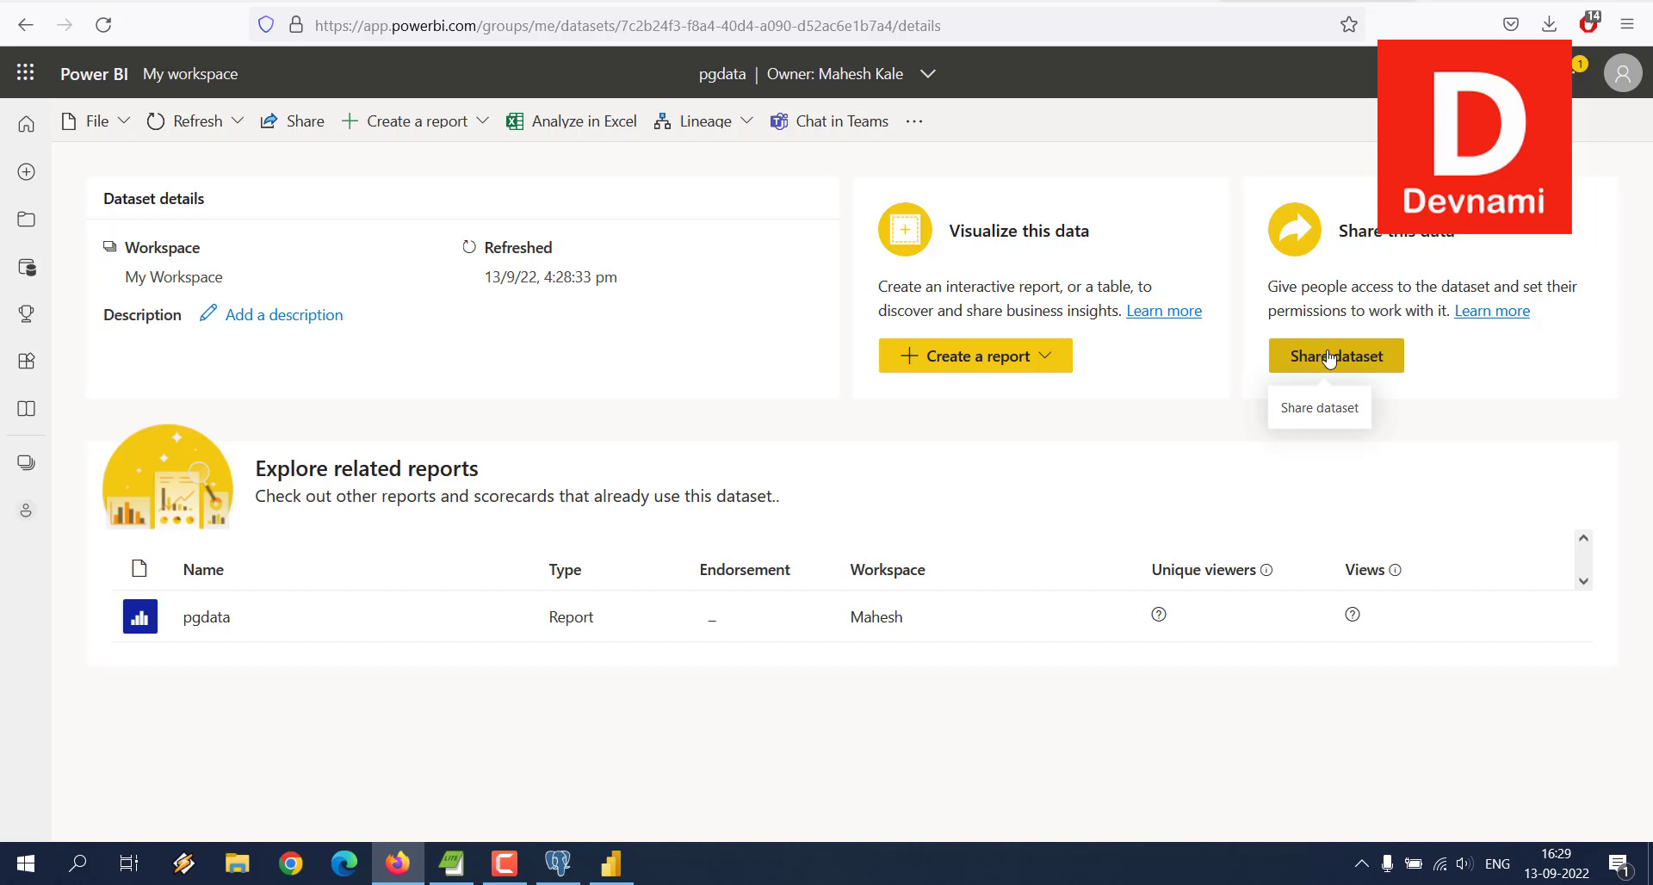
Auto-create a Quick summary report from pgdata and review its generated bar charts.
left_click(1044, 357)
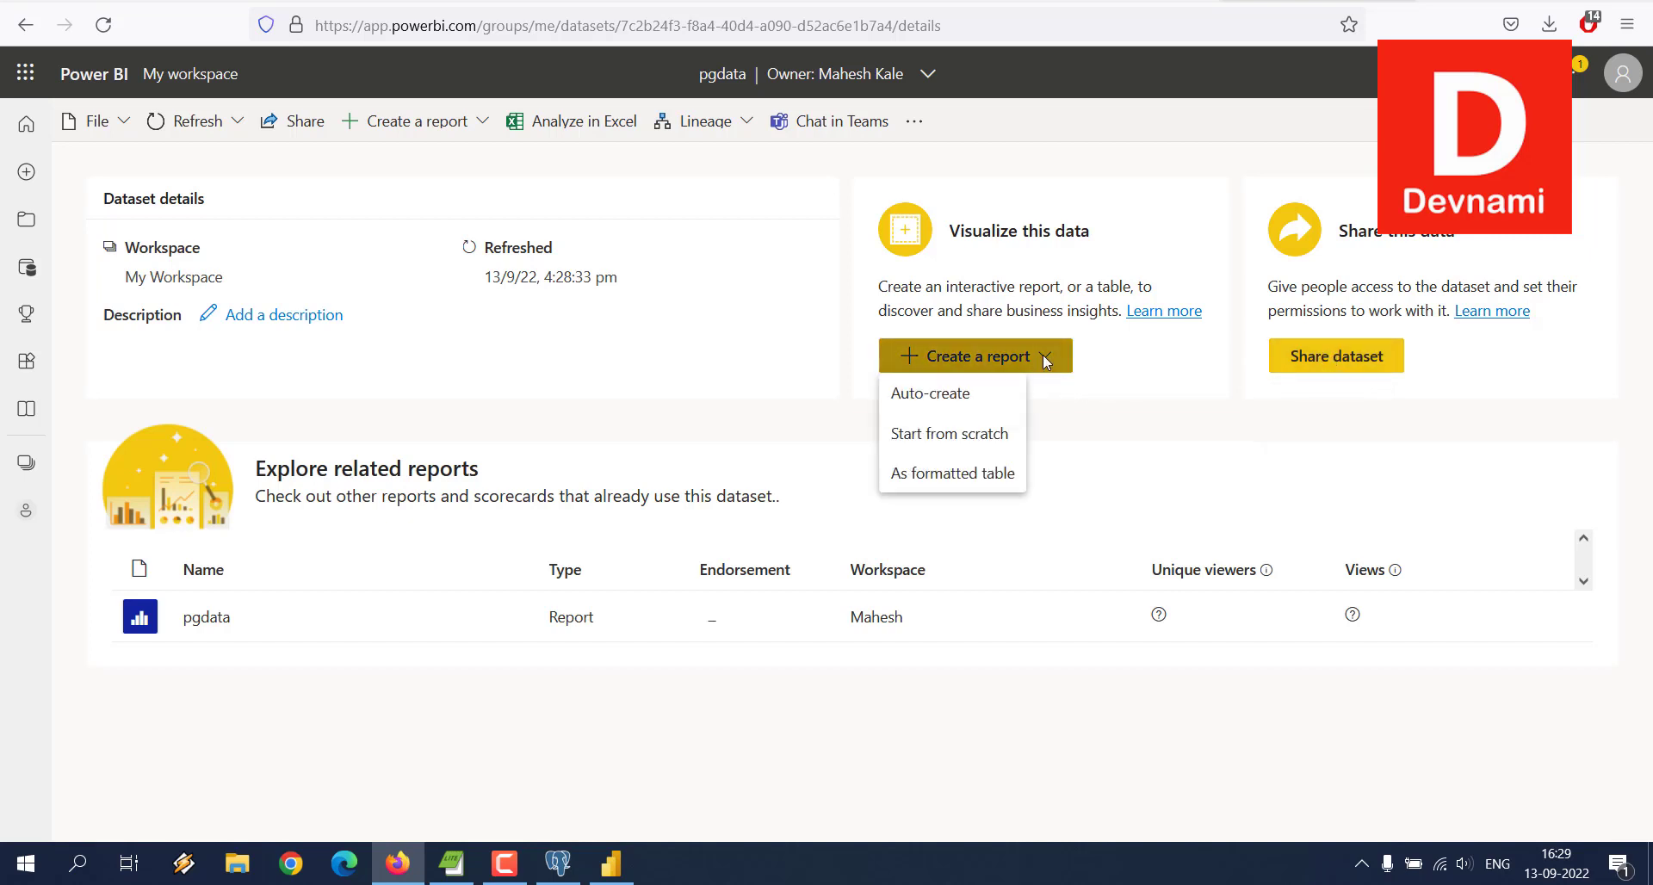
left_click(934, 396)
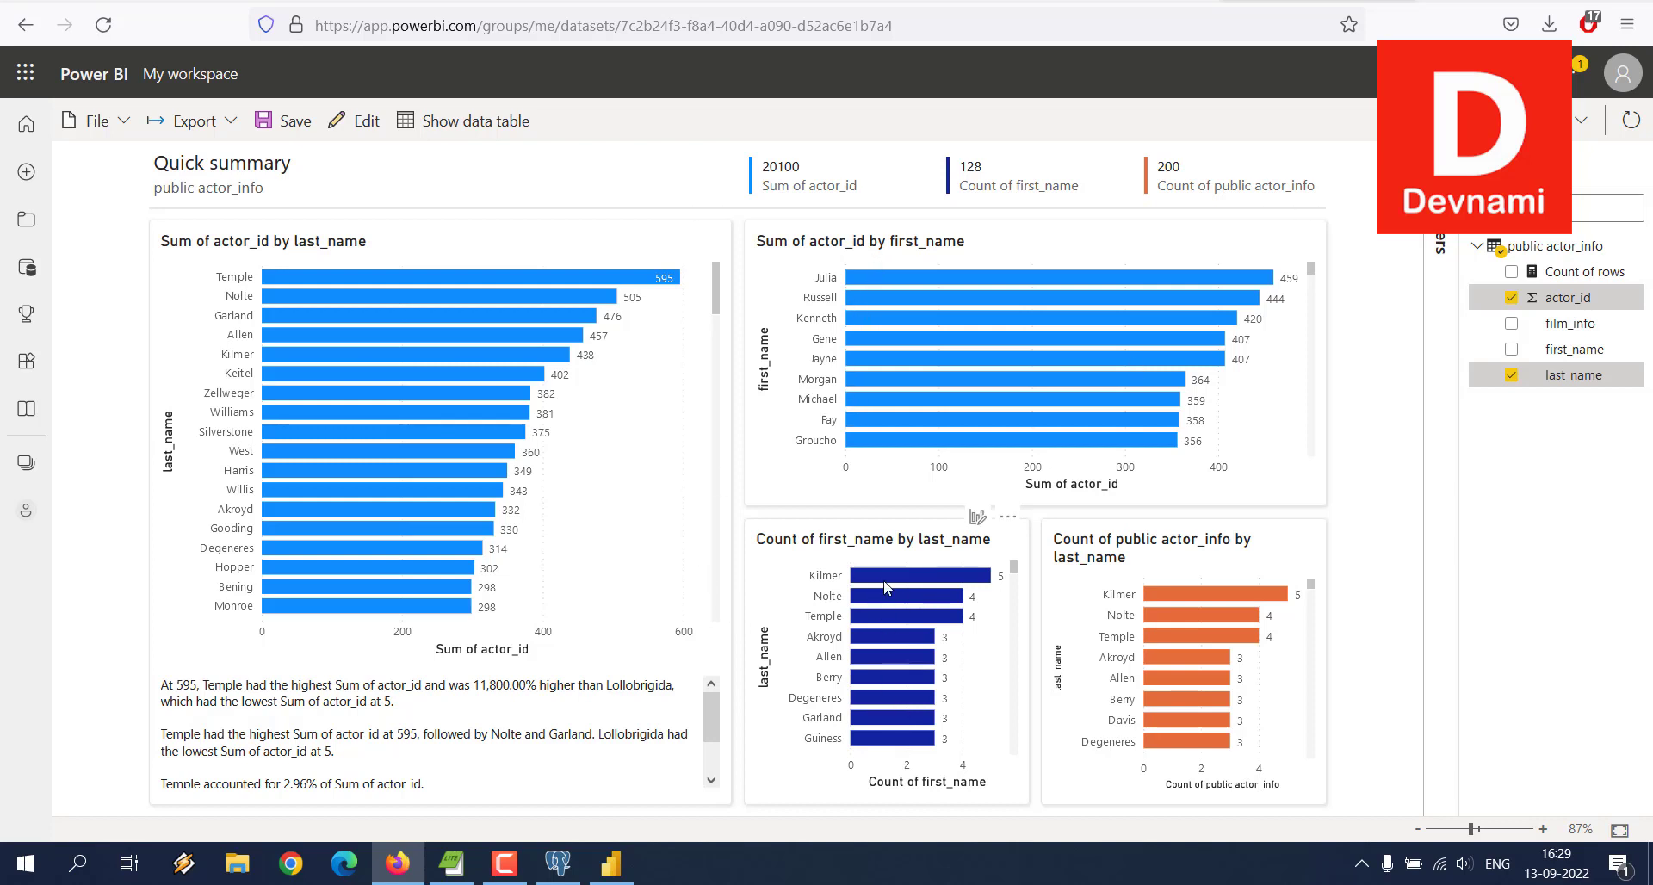
scroll(927, 638, "down", 3)
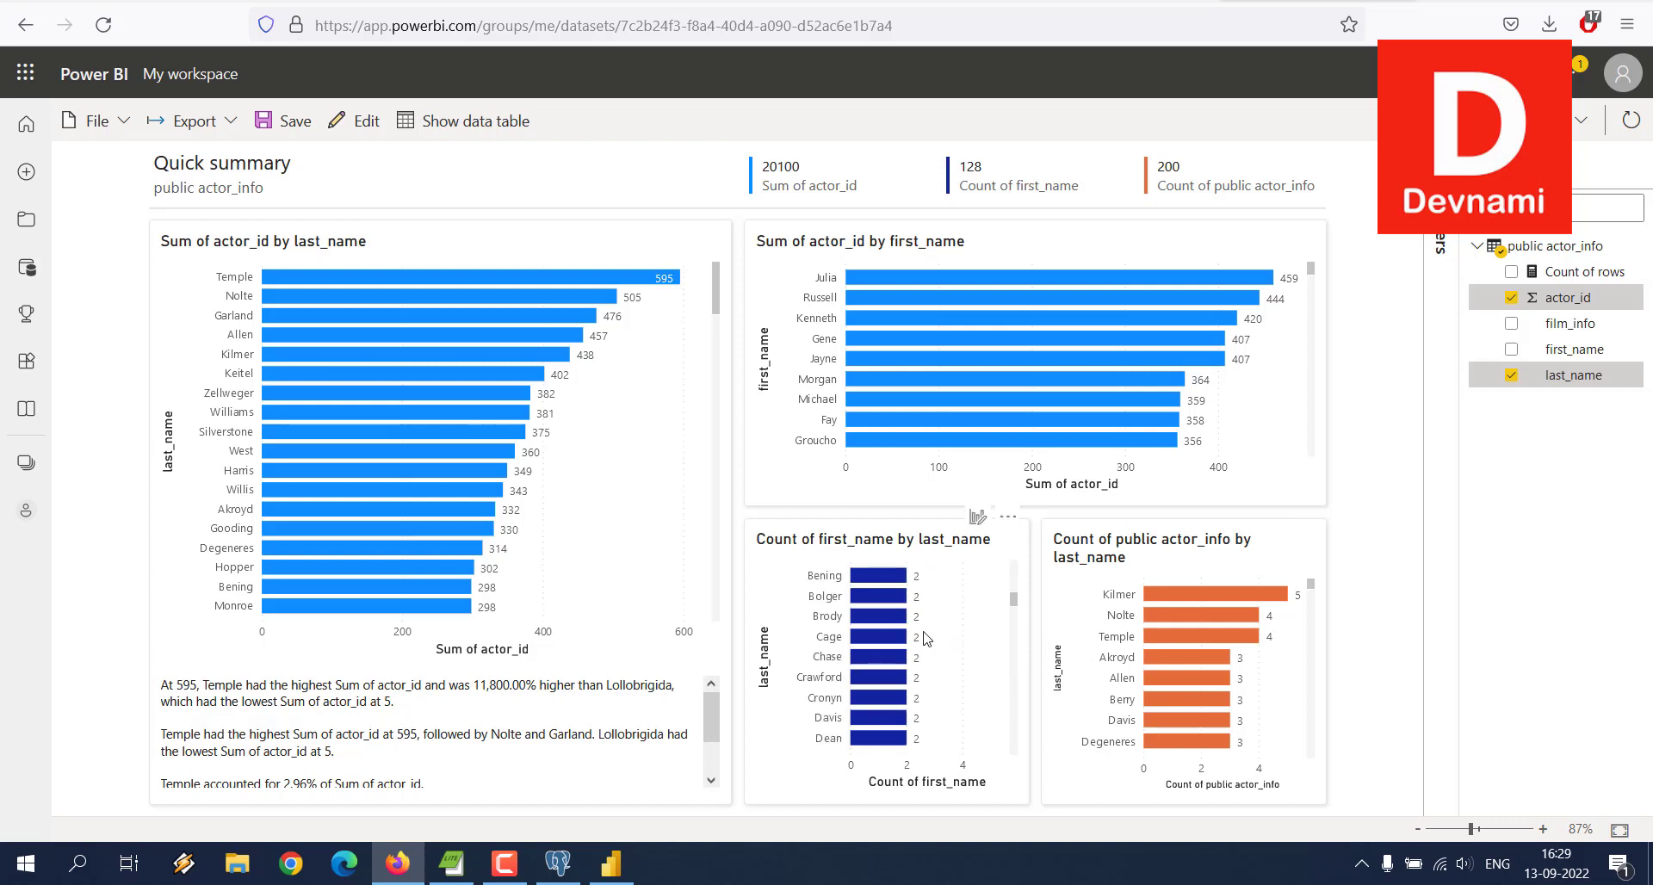
scroll(927, 638, "down", 10)
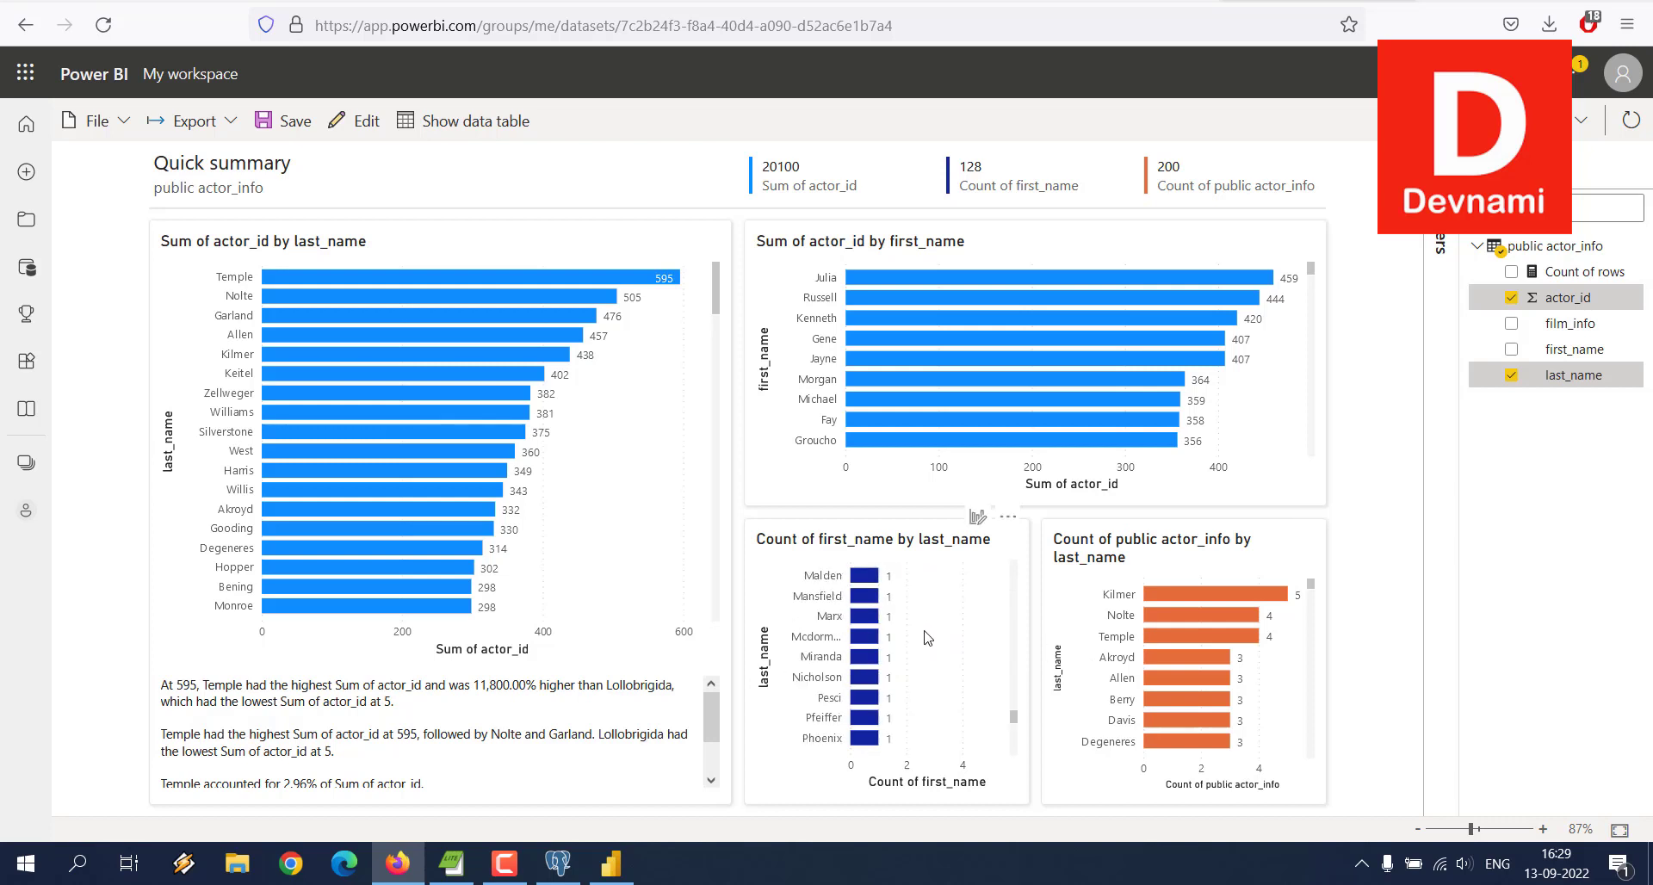
scroll(927, 638, "up", 15)
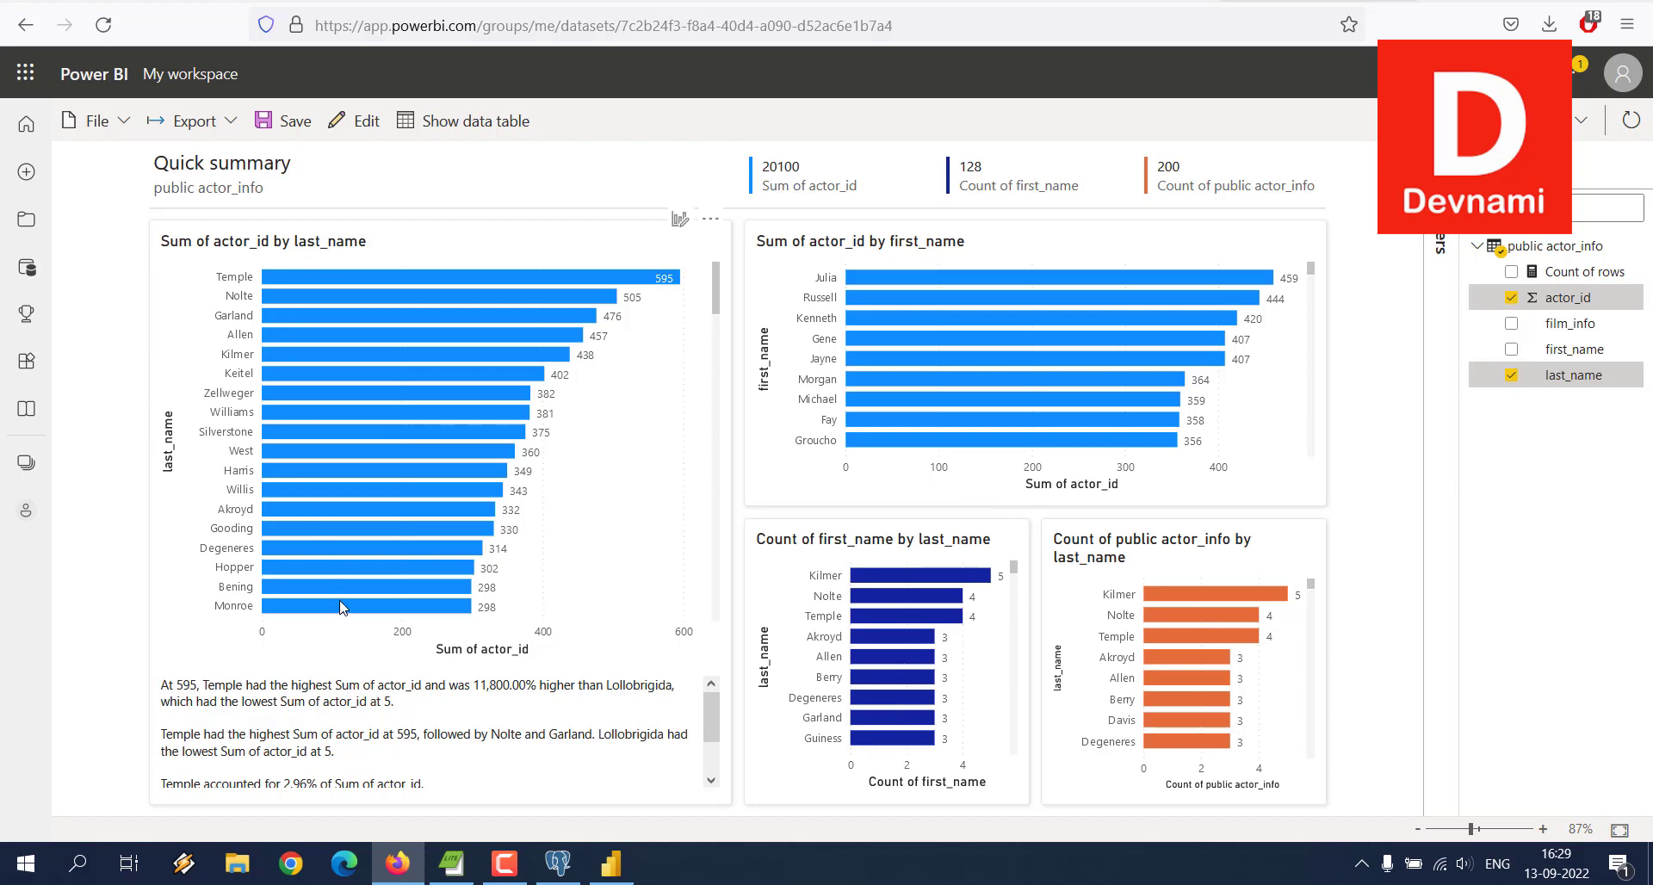
scroll(507, 493, "down", 15)
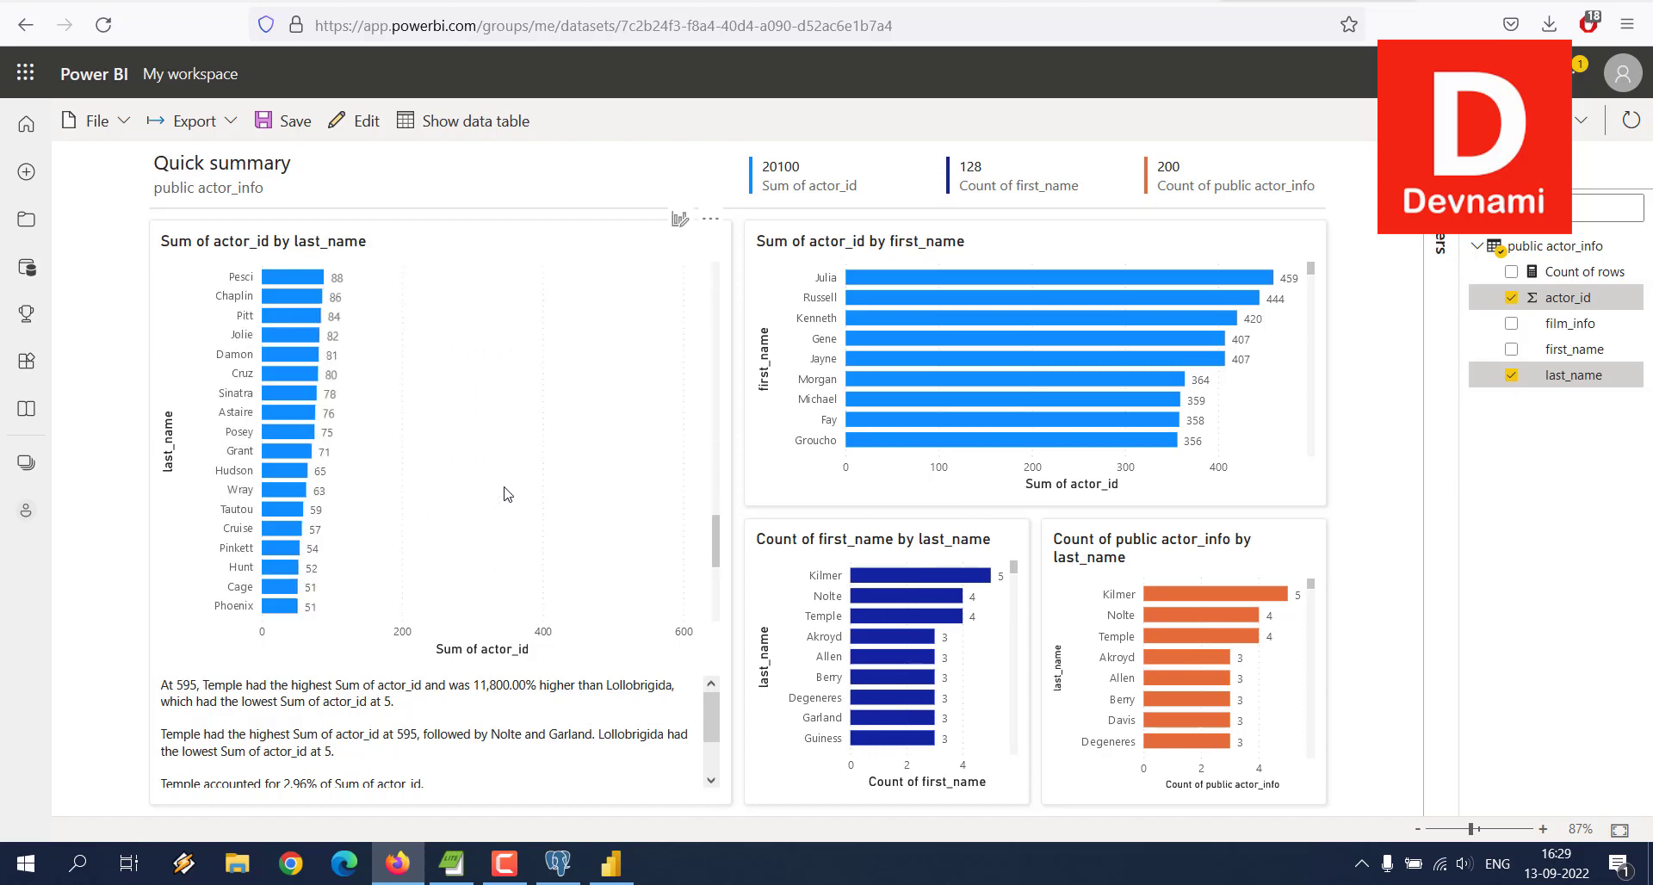
scroll(507, 493, "up", 15)
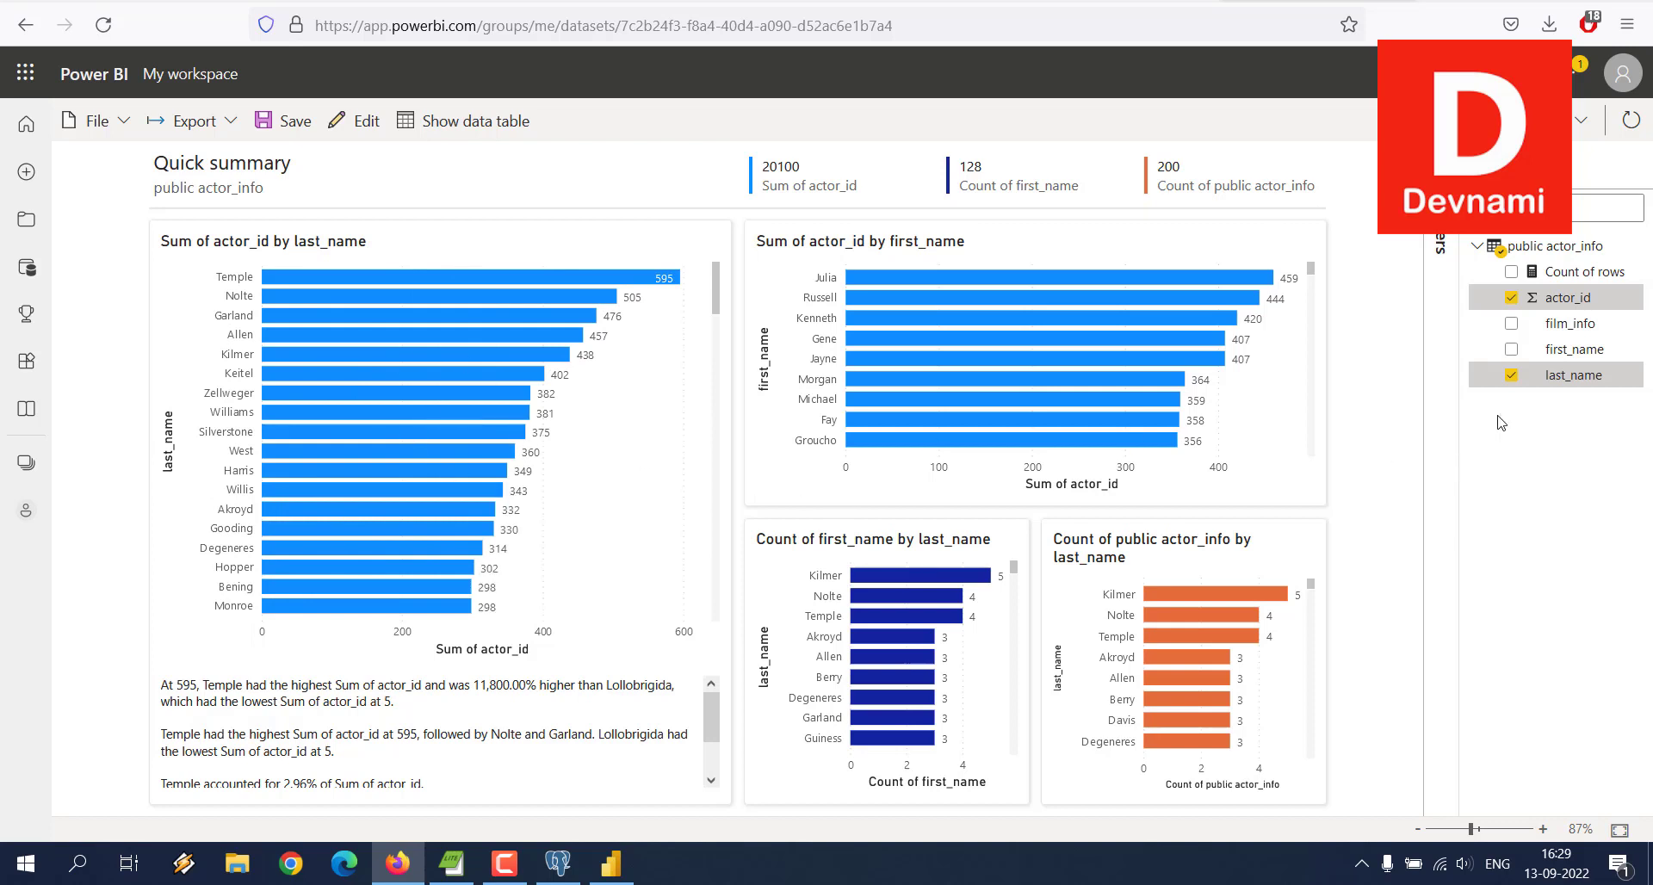
Add film_info to the quick summary, producing a Sum of actor_id by film_info chart.
left_click(1524, 331)
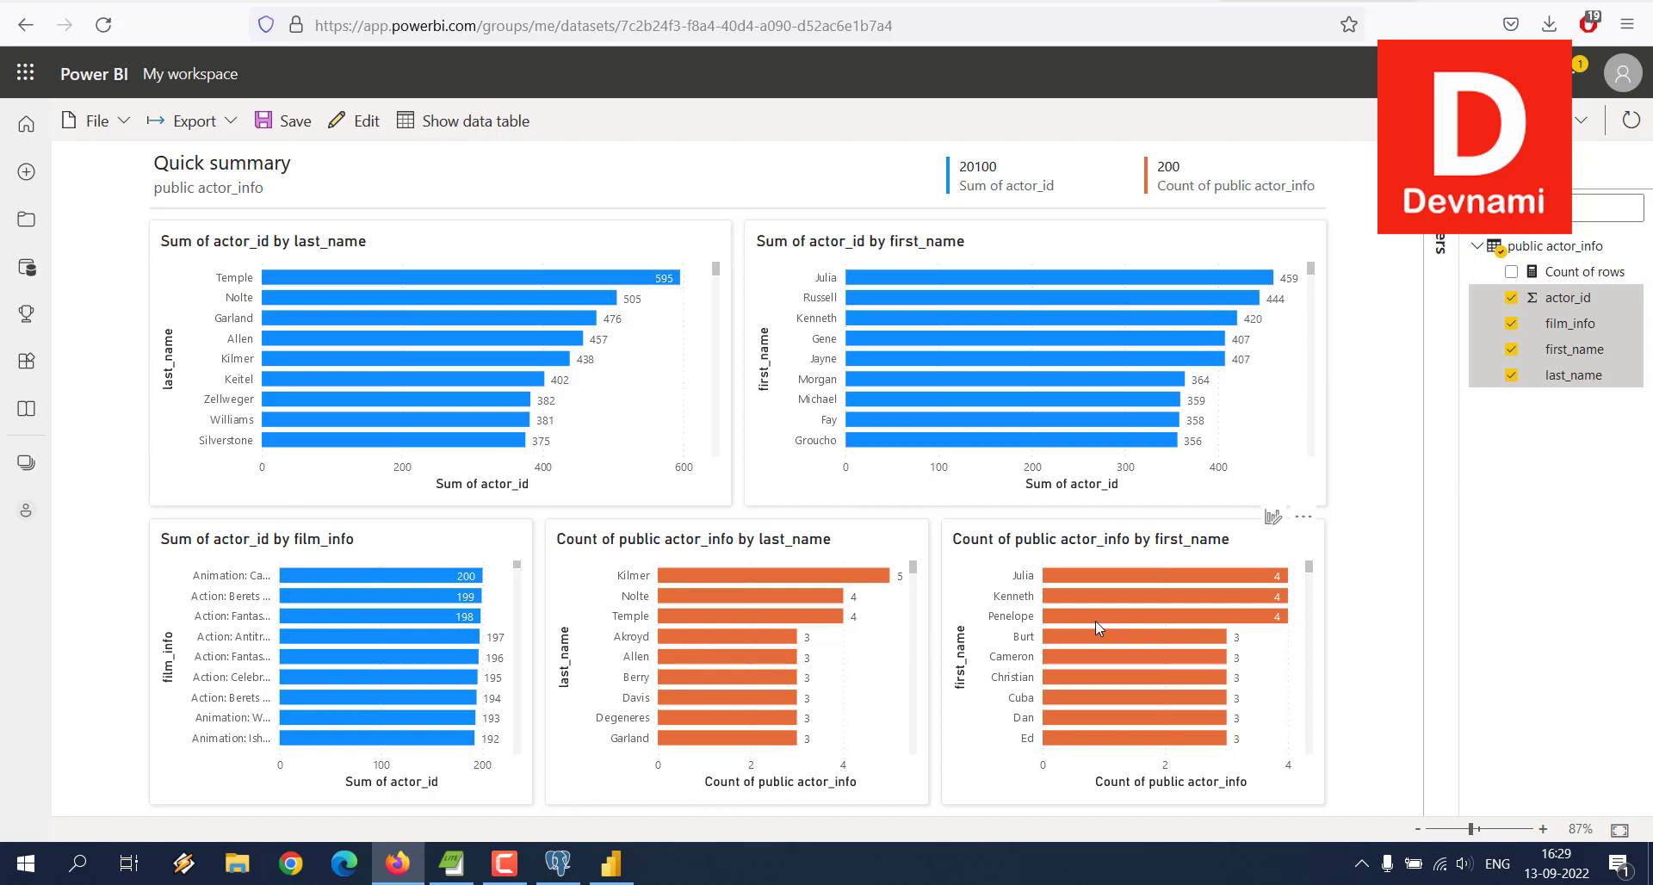
mouse_move(1096, 622)
Return Home without saving the quick summary, then switch back to Power BI Desktop.
left_click(25, 123)
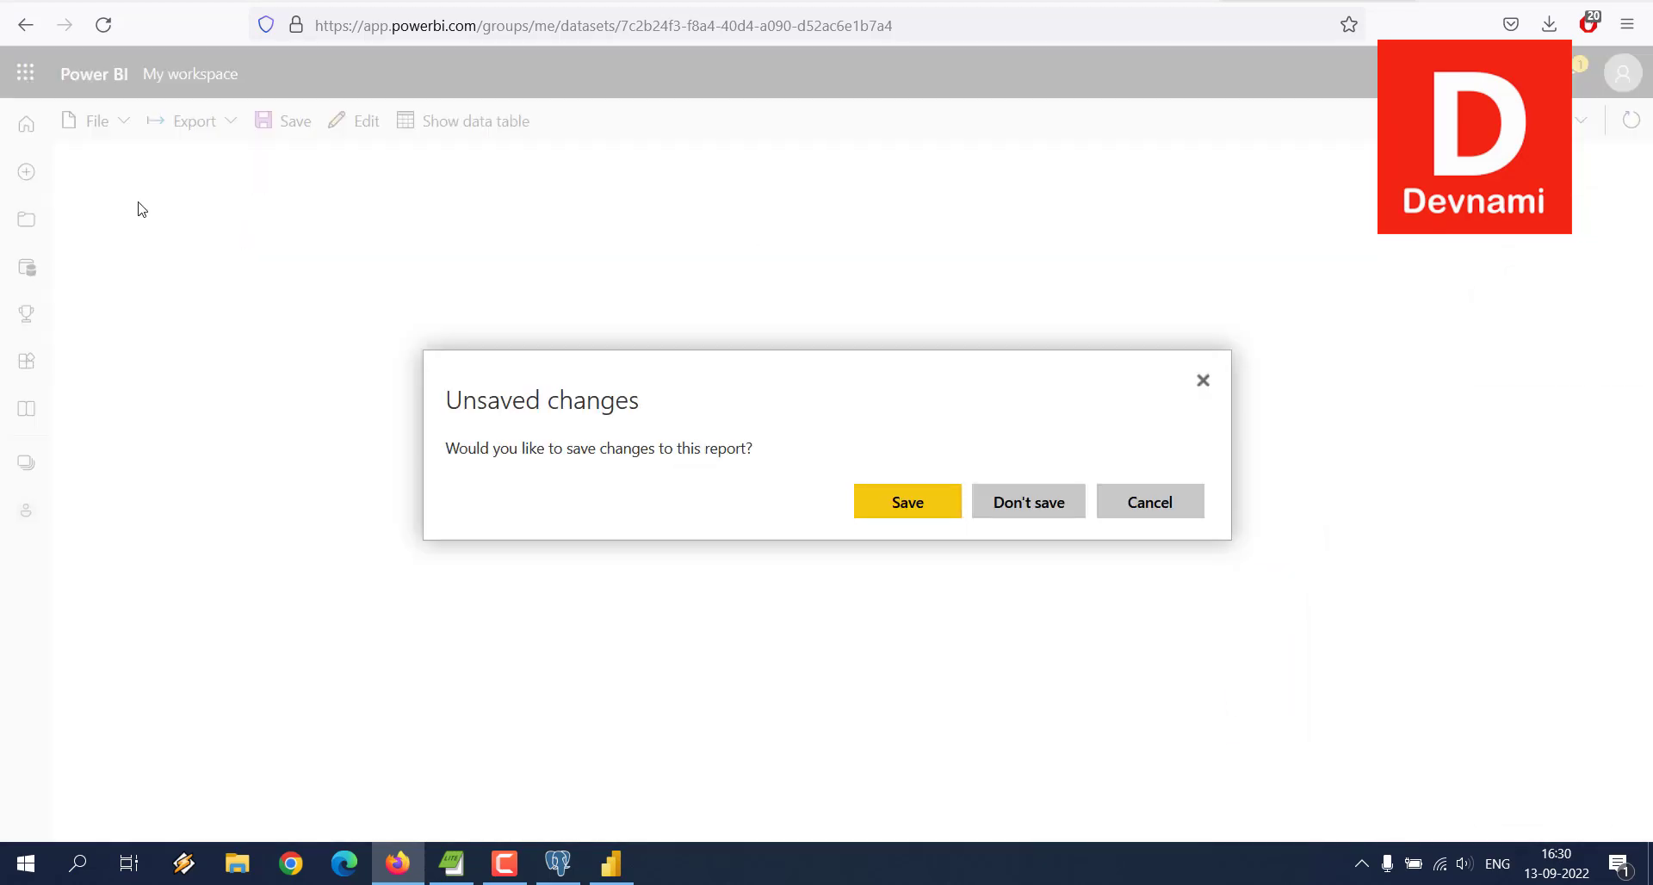
left_click(1029, 502)
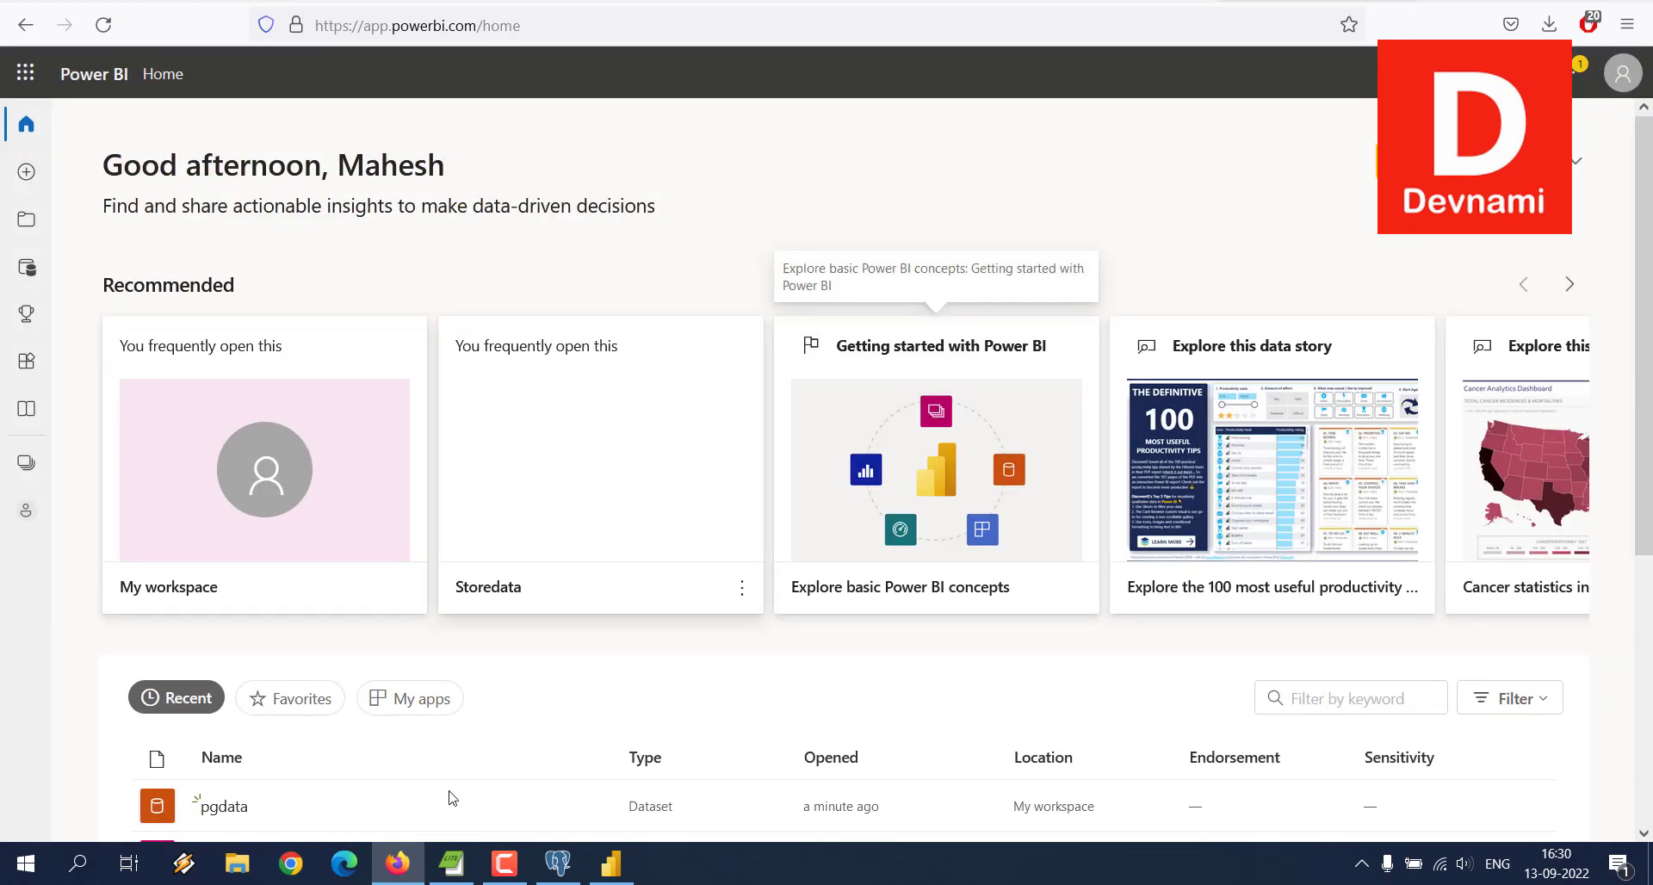
left_click(611, 864)
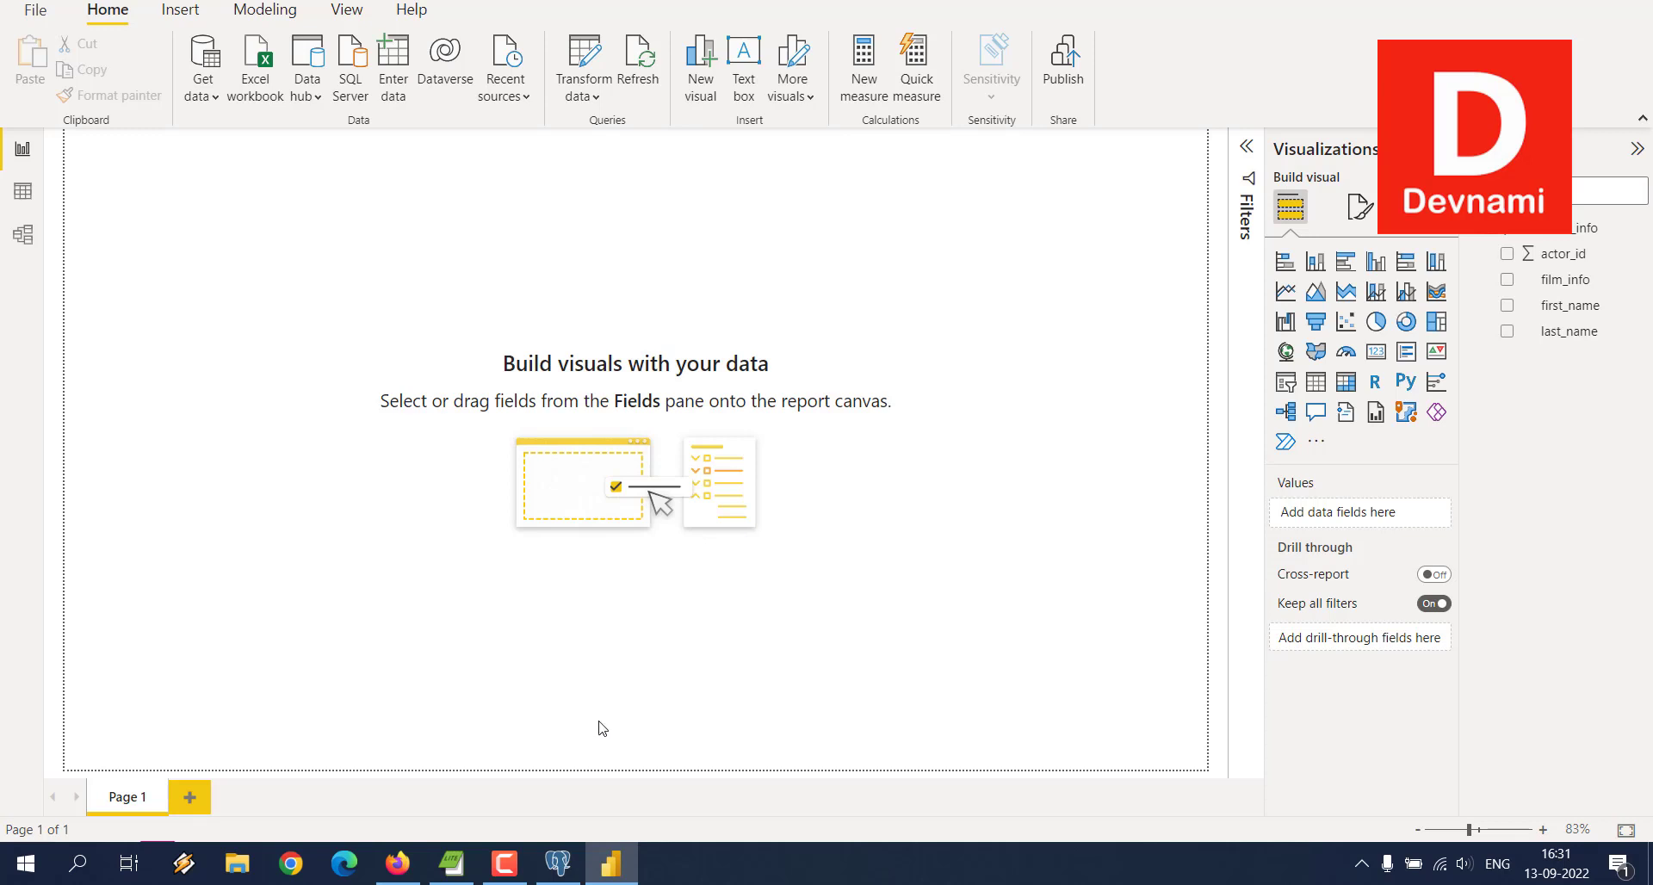
Count the rows of the customer table in pgAdmin, which reports 599 rows.
left_click(551, 874)
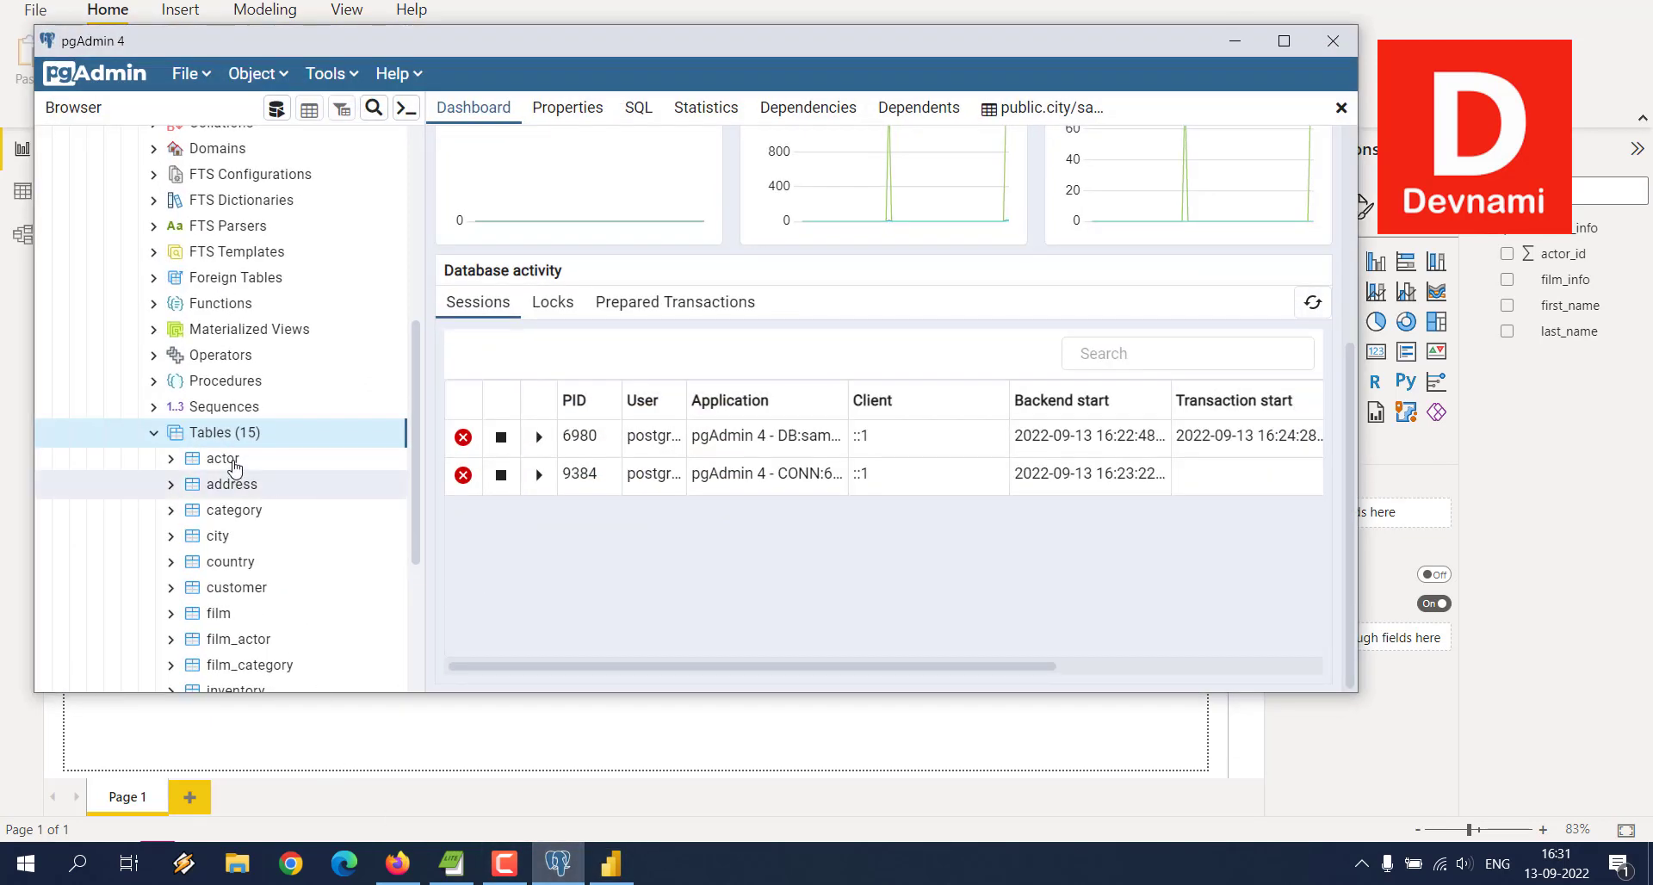
scroll(302, 508, "down", 3)
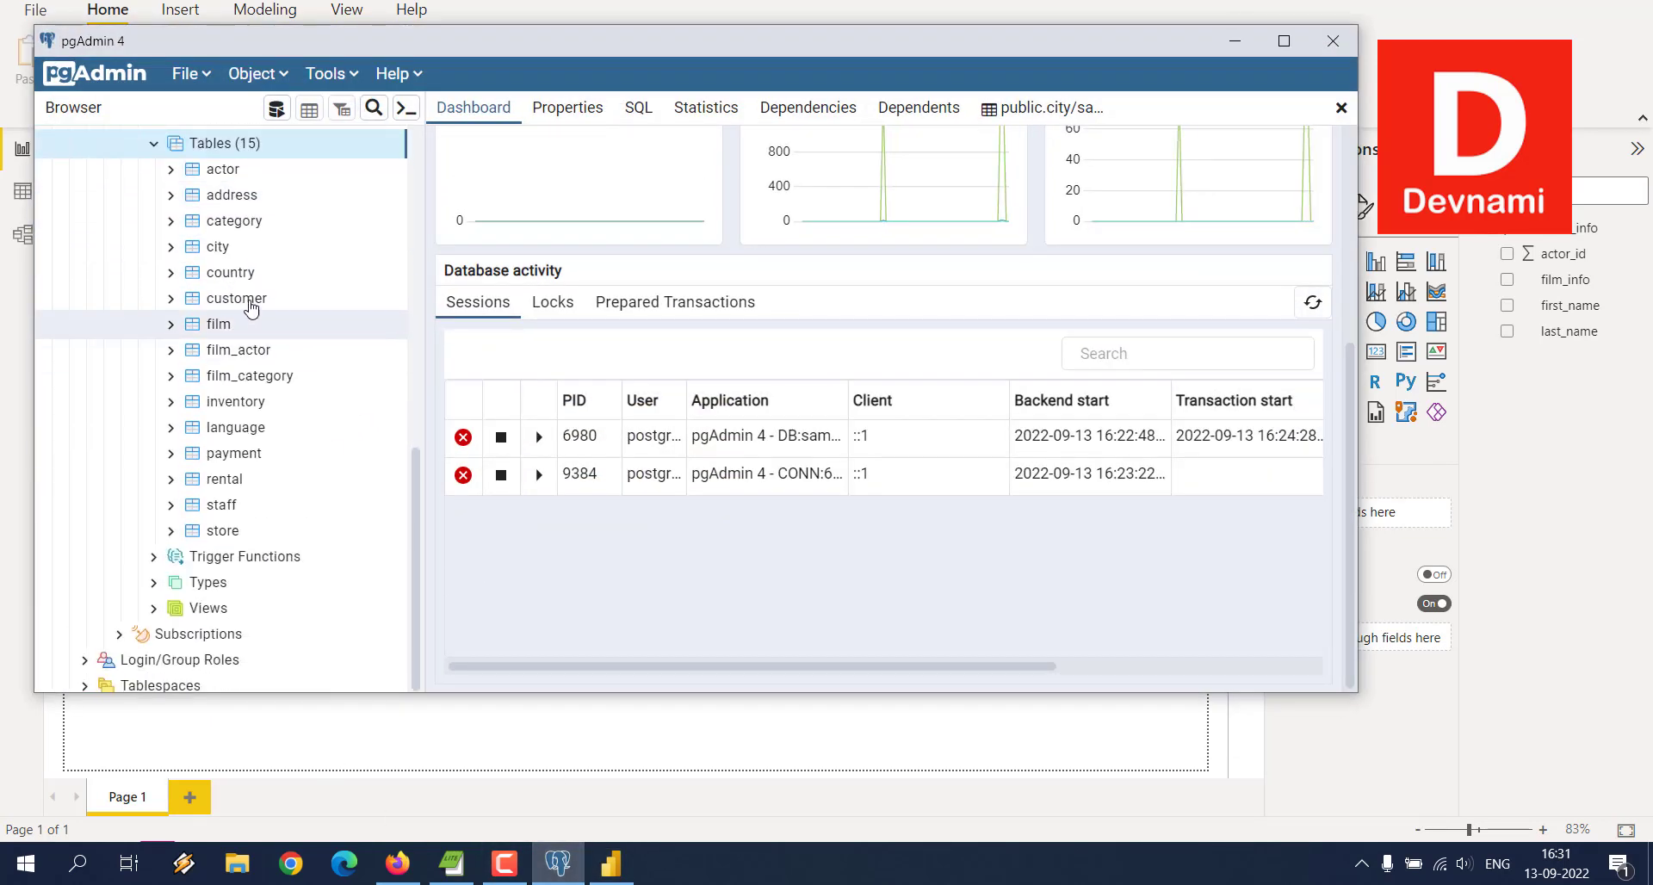
right_click(262, 299)
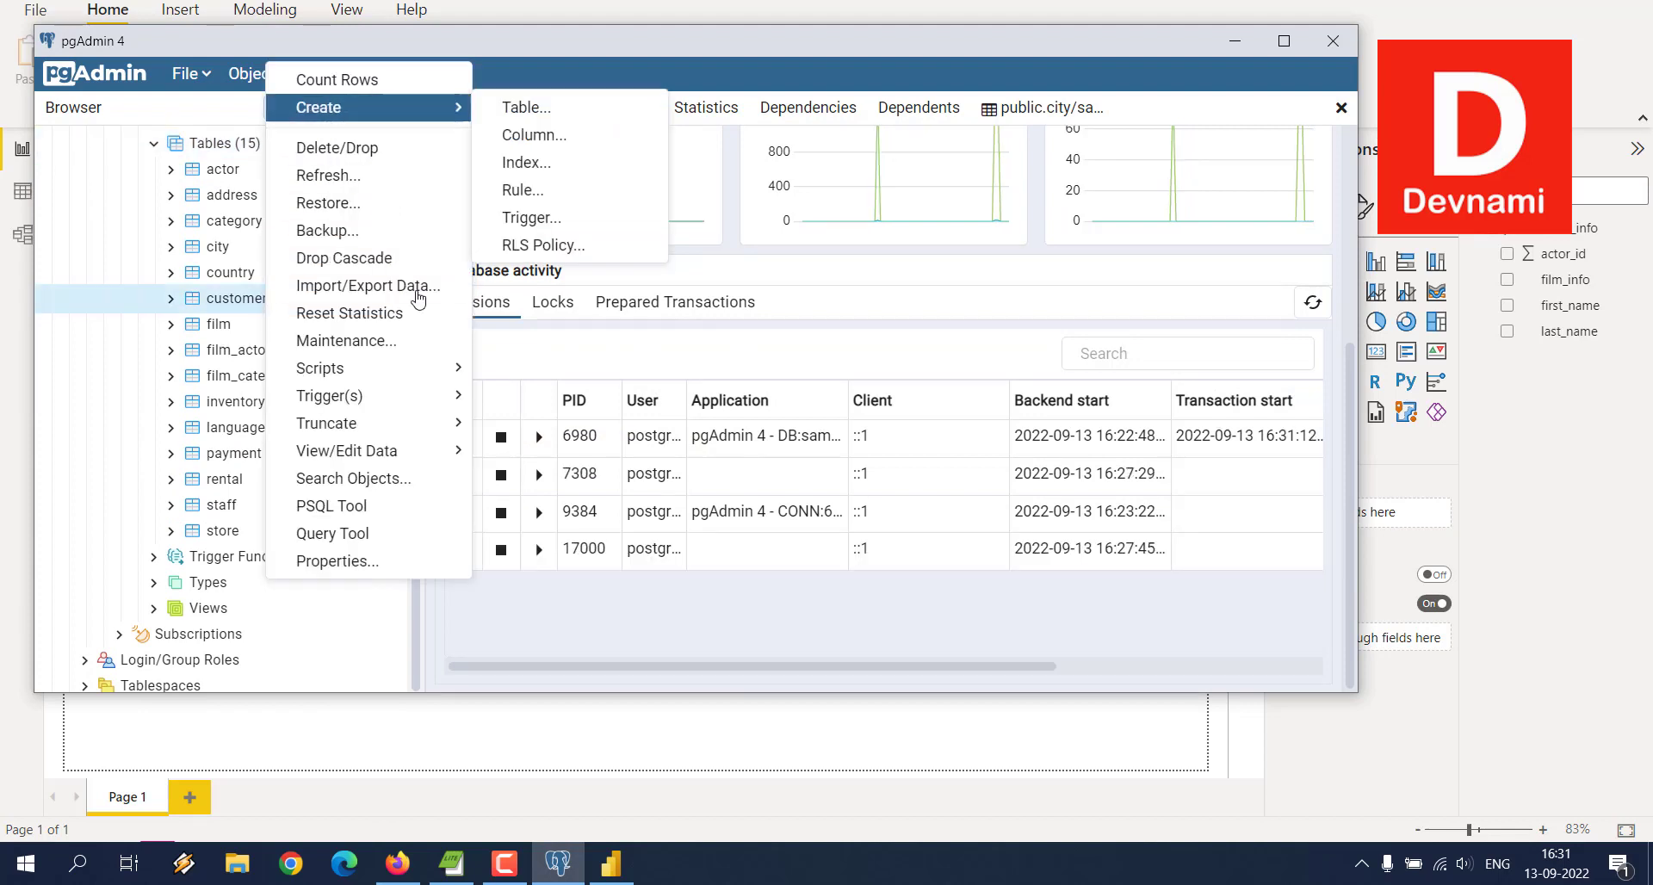
mouse_move(397, 423)
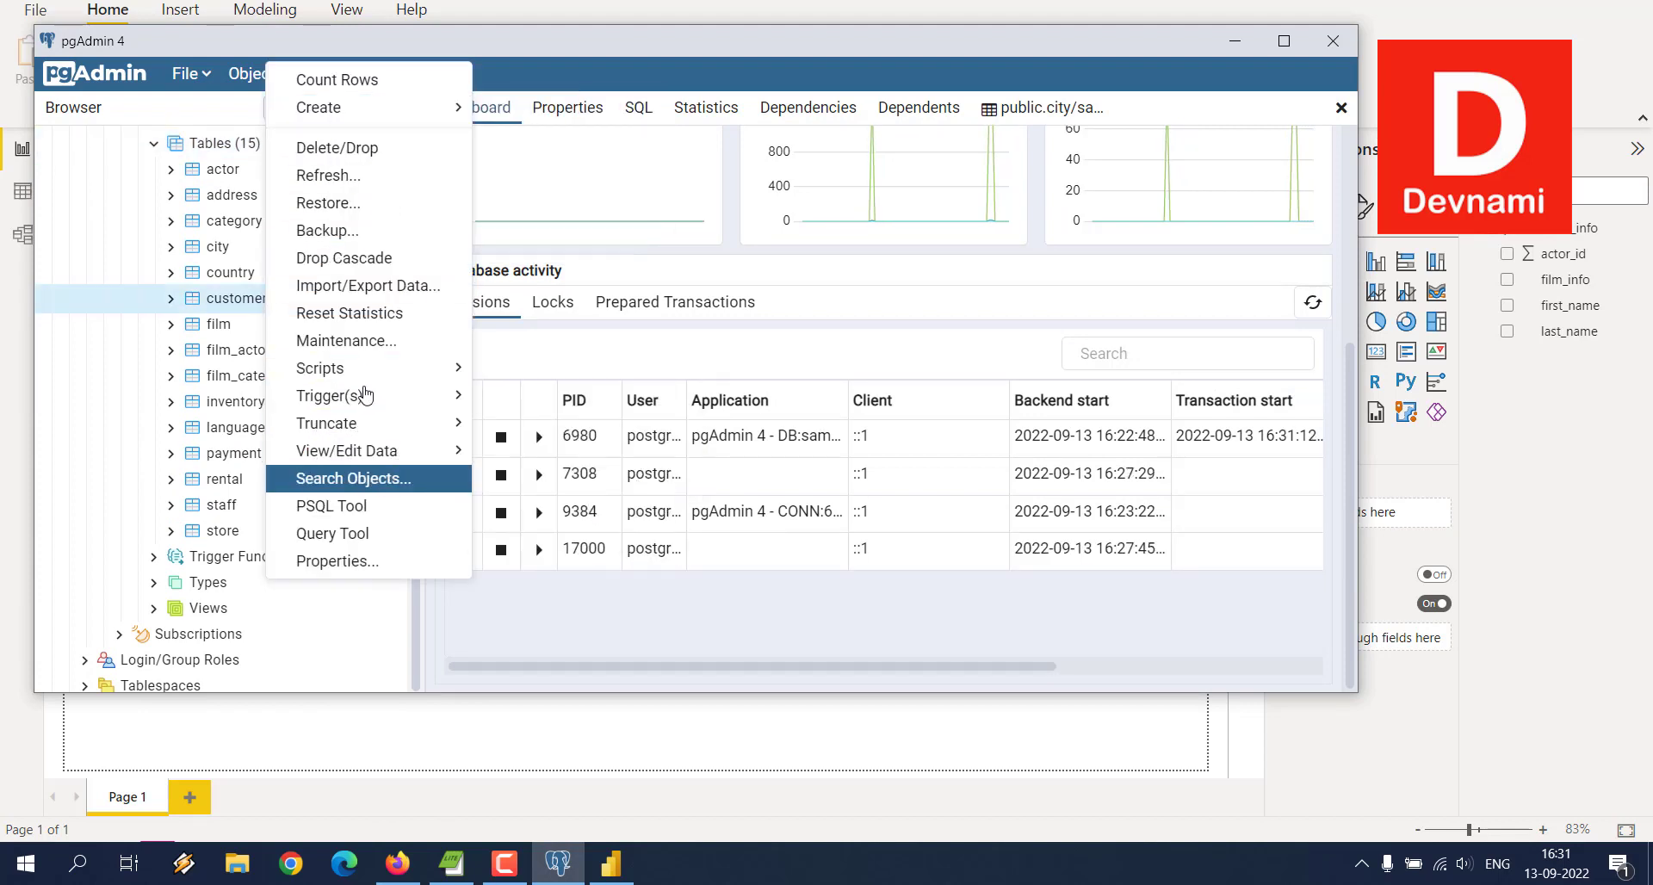
mouse_move(365, 379)
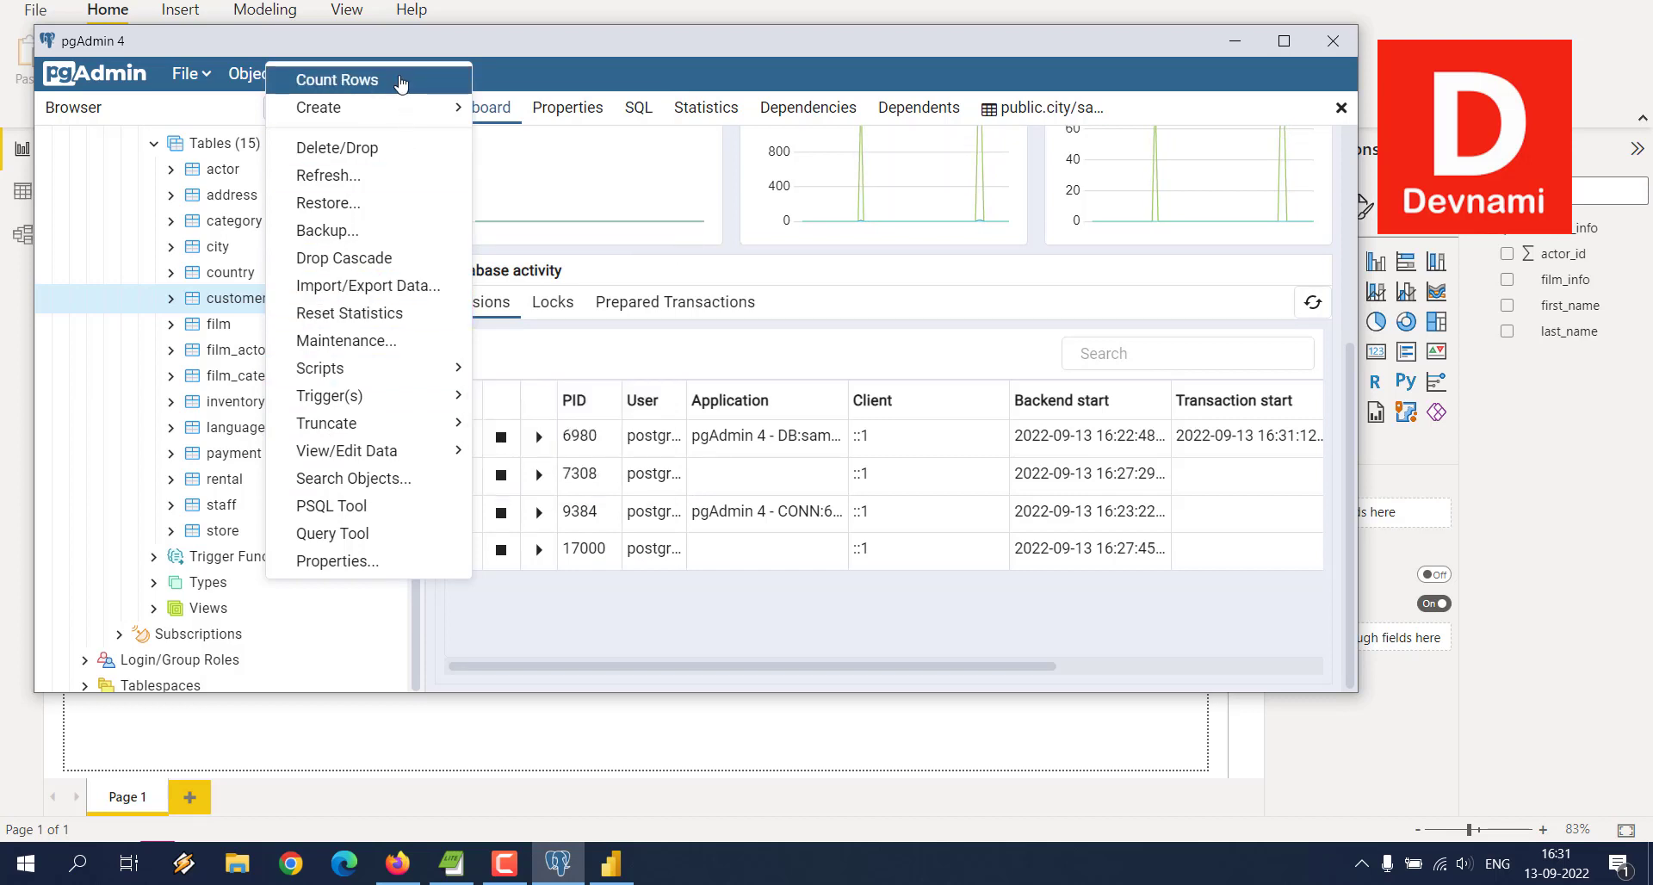
left_click(340, 79)
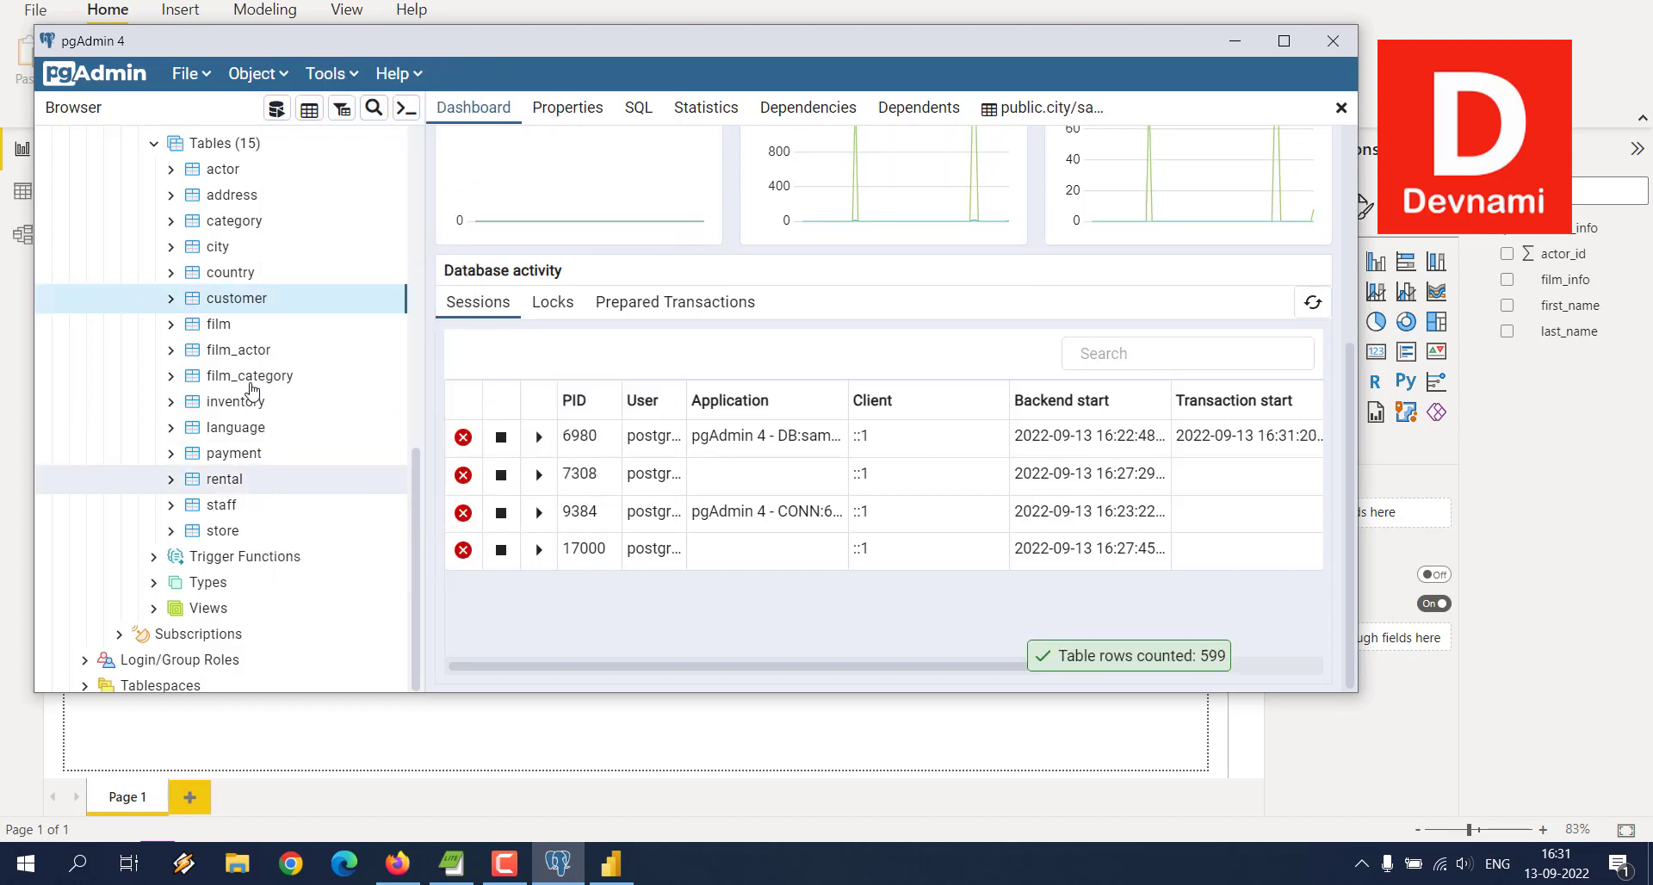
right_click(262, 309)
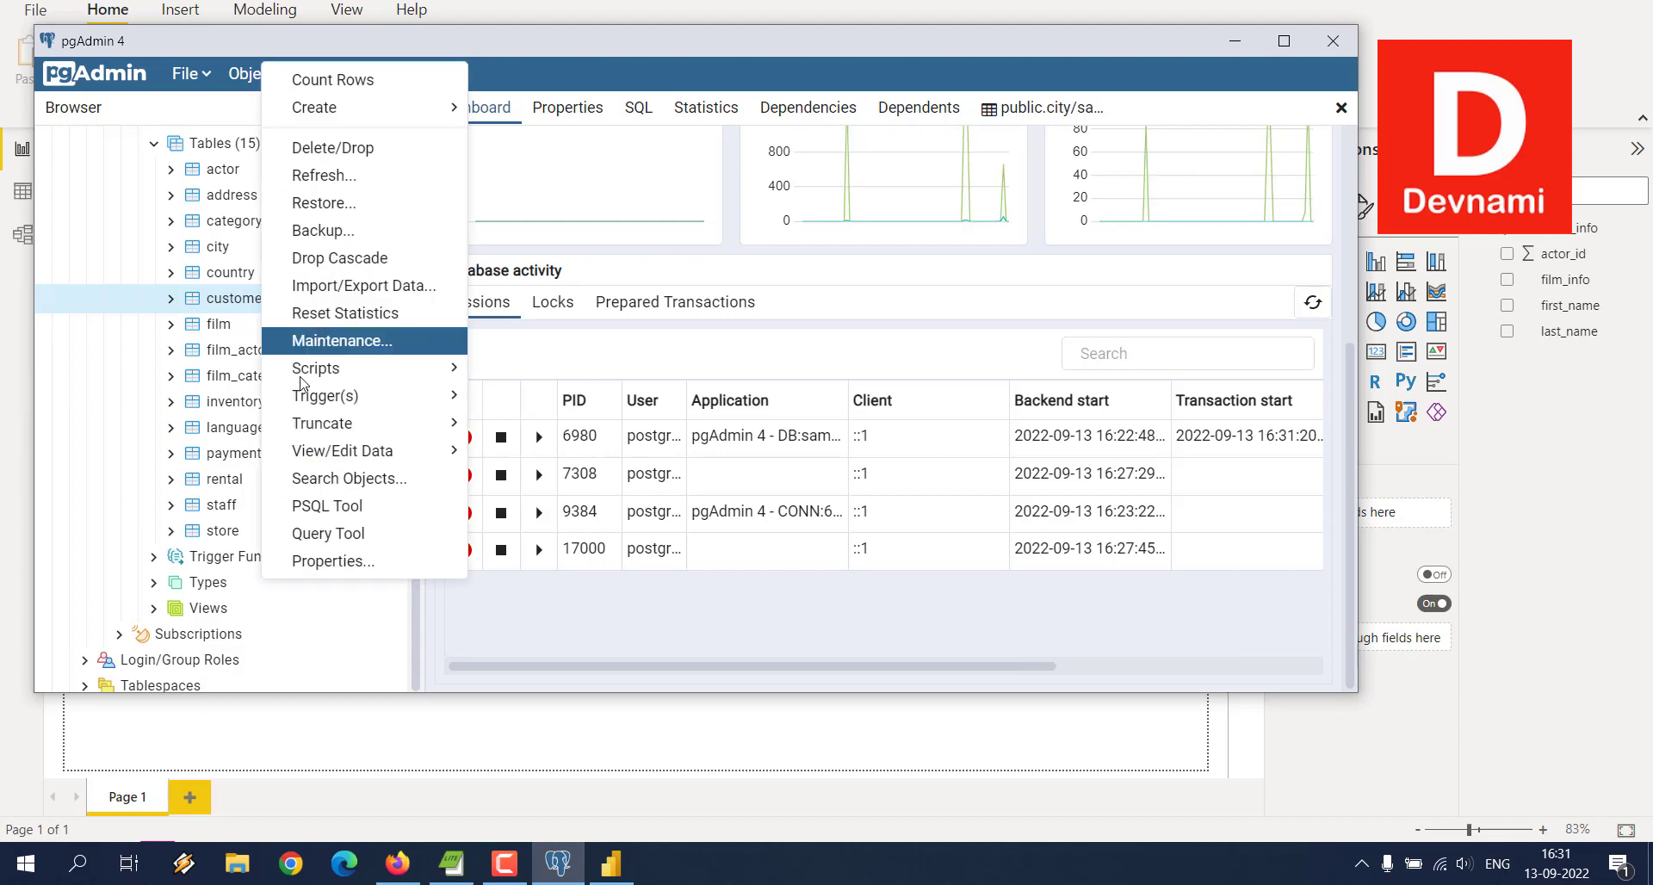
View all 599 customer rows, browse the Data output columns, then close pgAdmin.
mouse_move(362, 451)
left_click(522, 451)
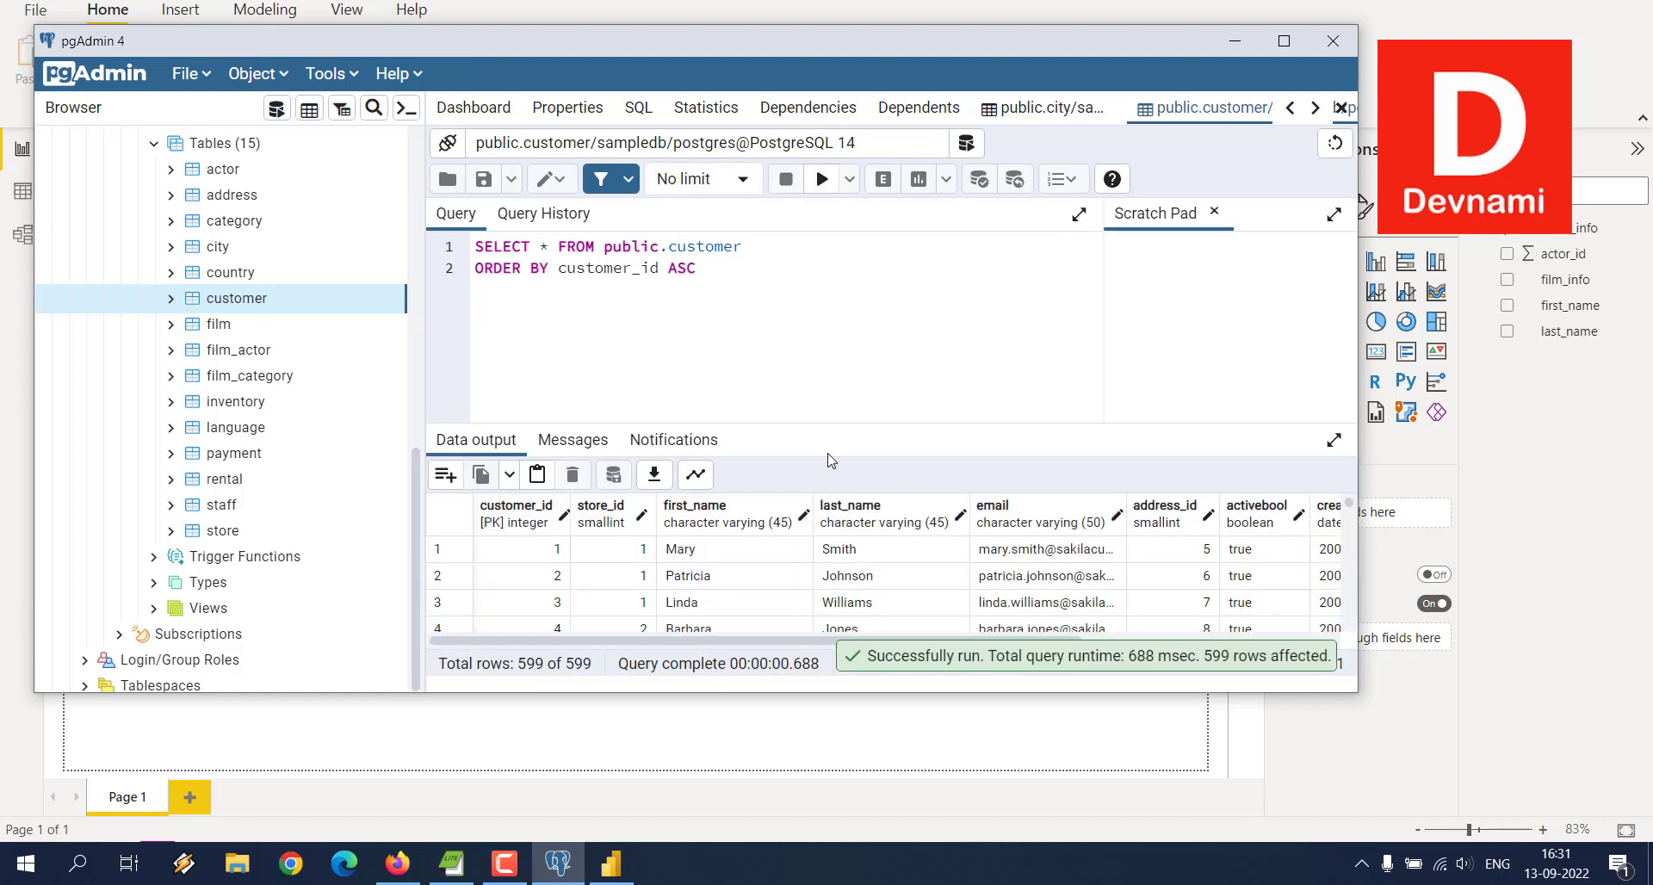
scroll(984, 571, "down", 4)
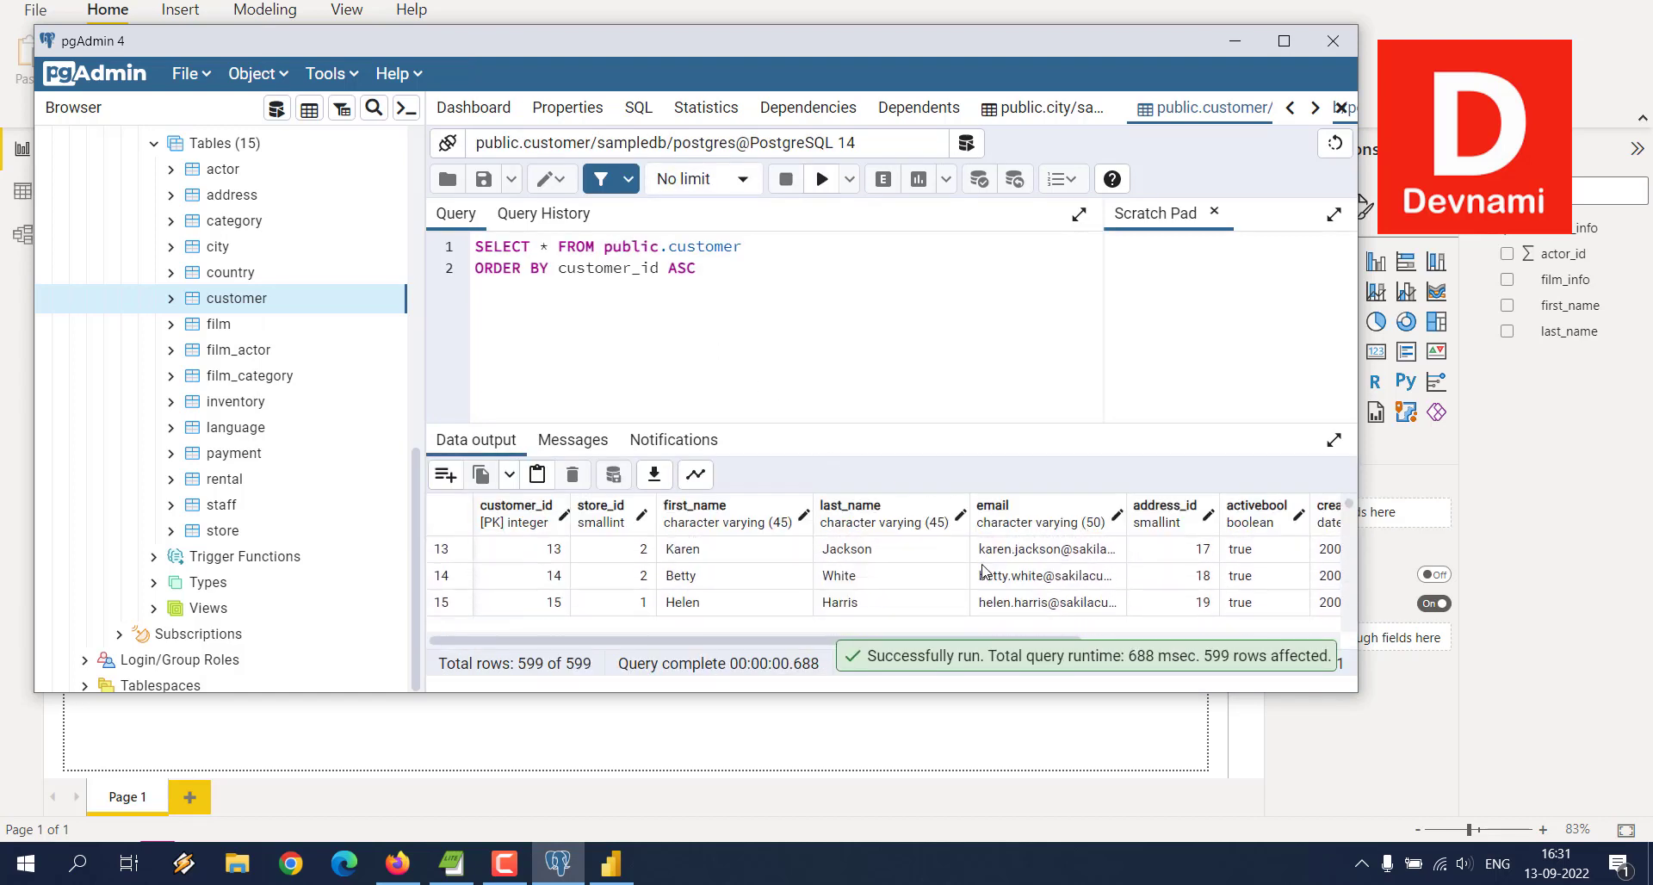
scroll(985, 571, "down", 1)
left_click(1138, 642)
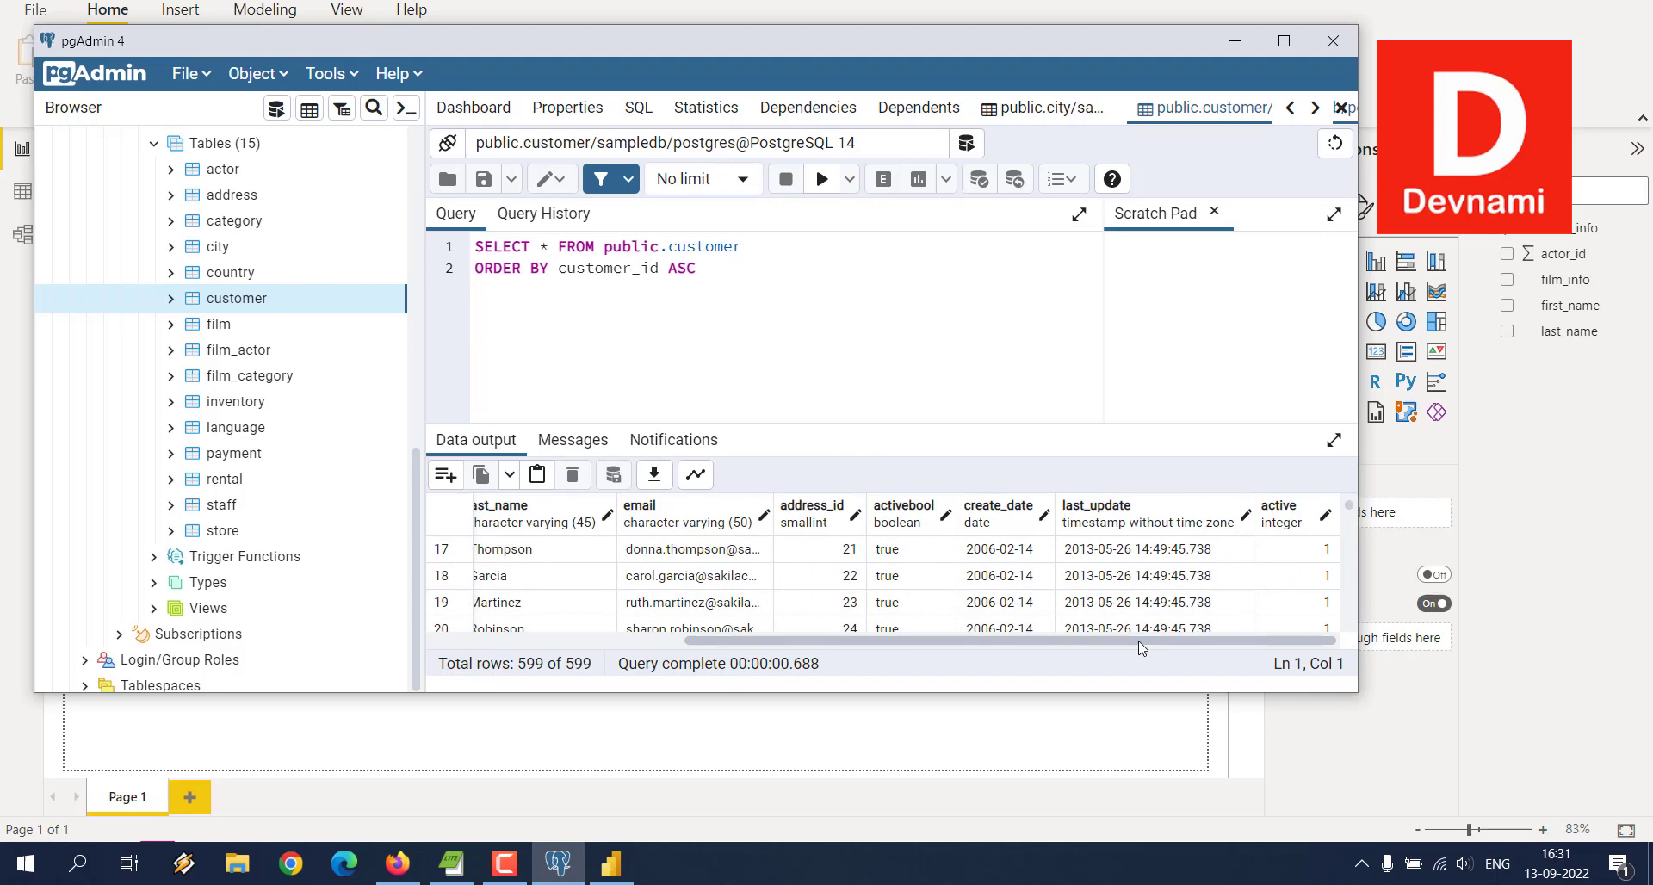
scroll(1110, 646, "down", 5)
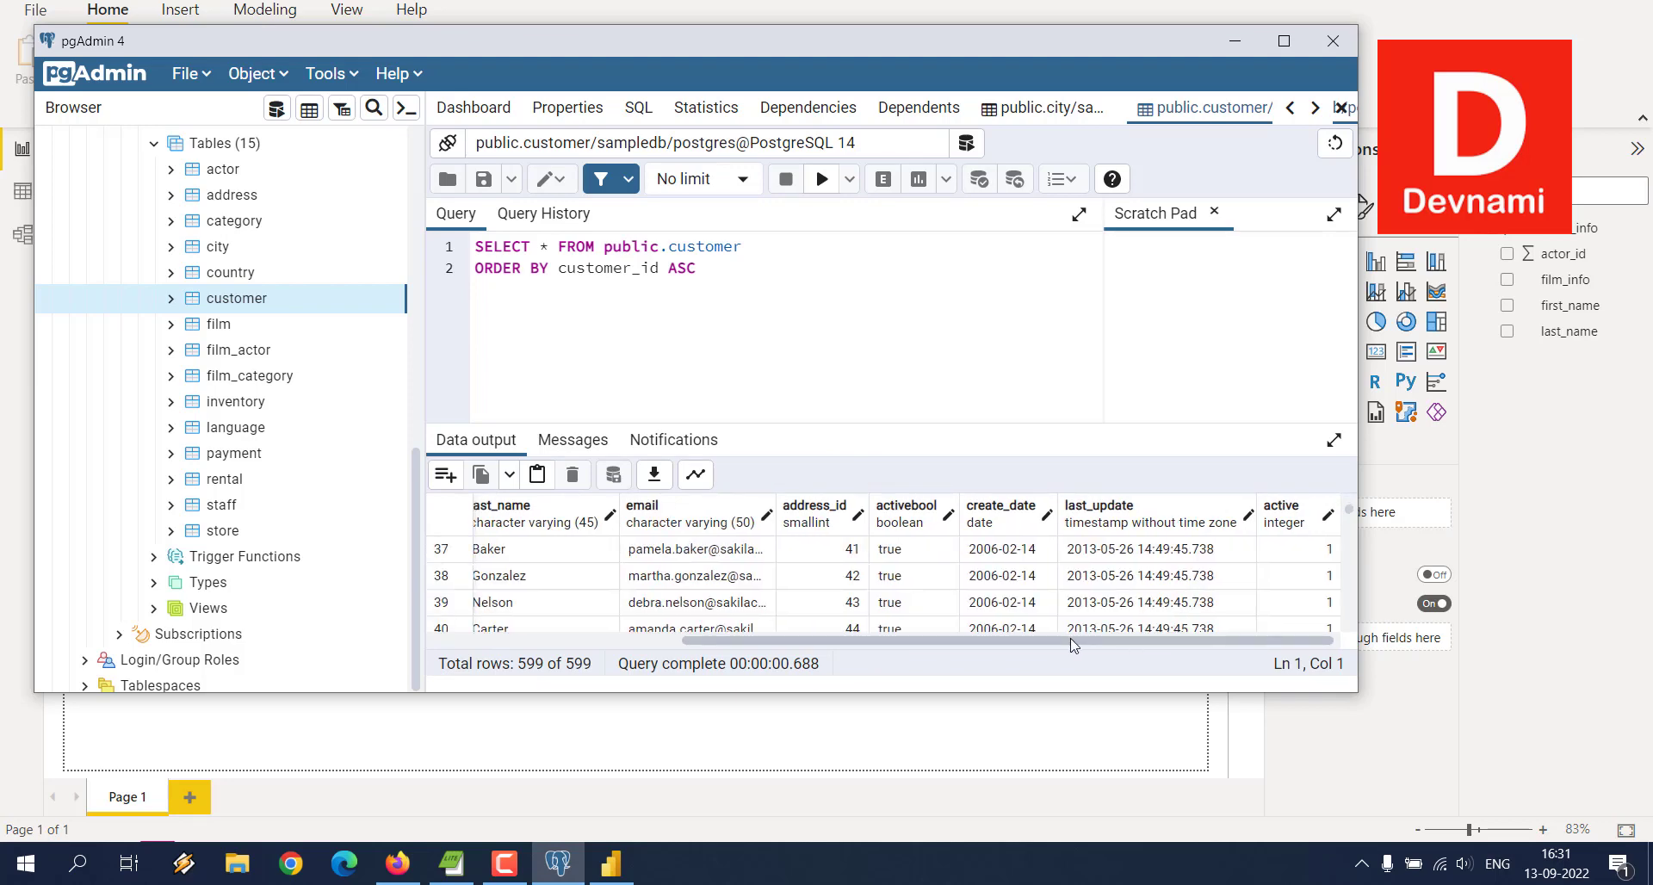
left_click_drag(1074, 646, 822, 646)
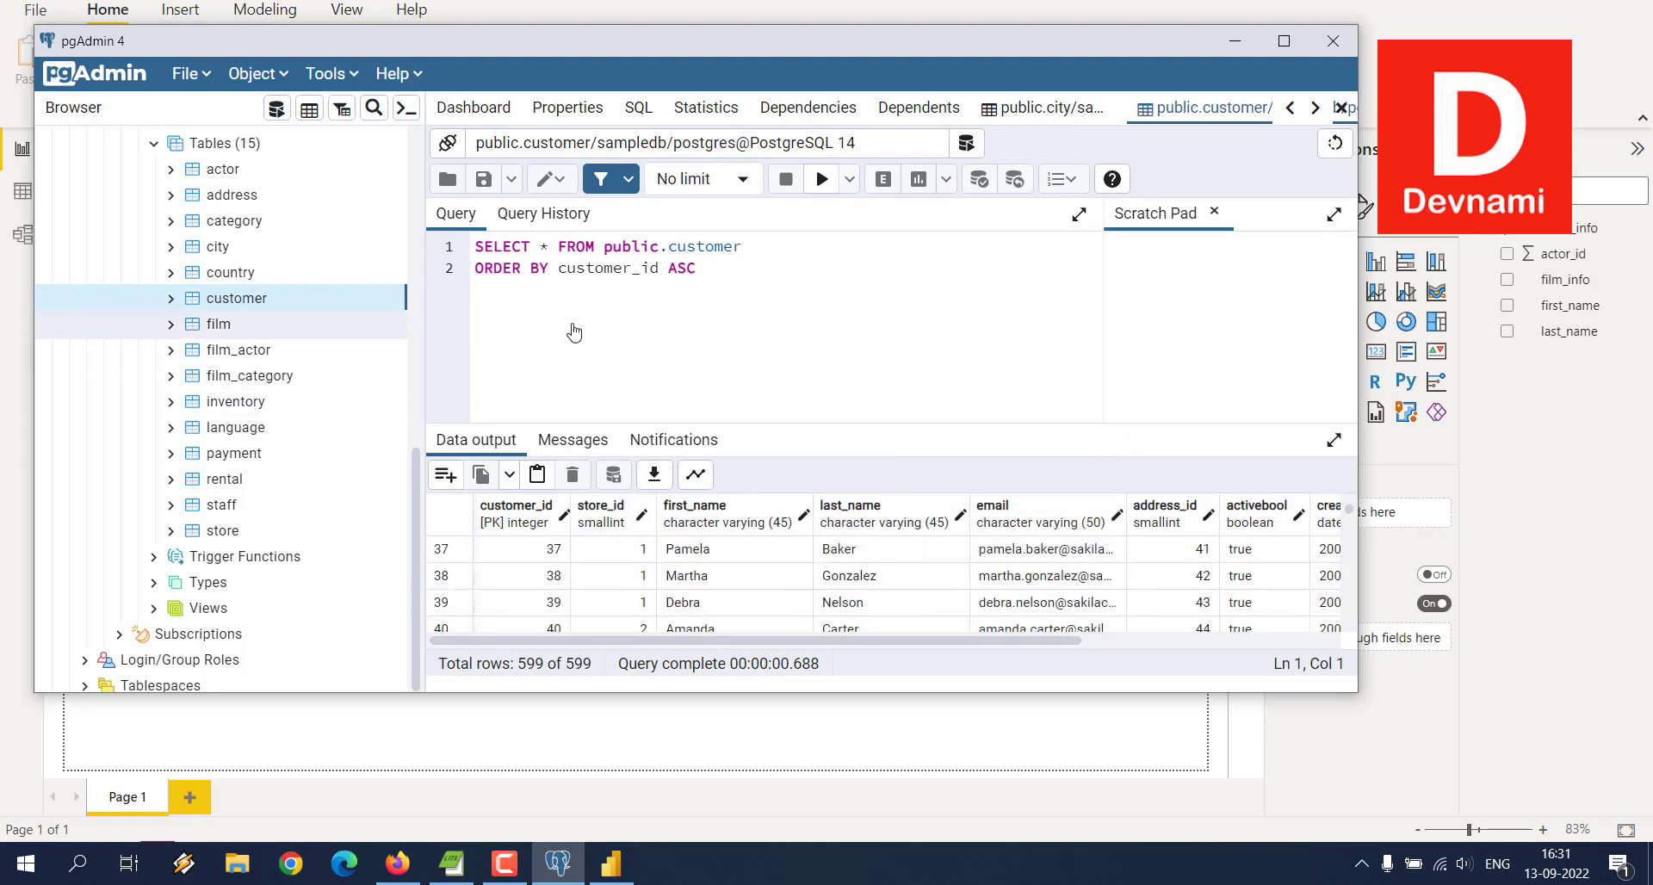
scroll(1189, 657, "right", 2)
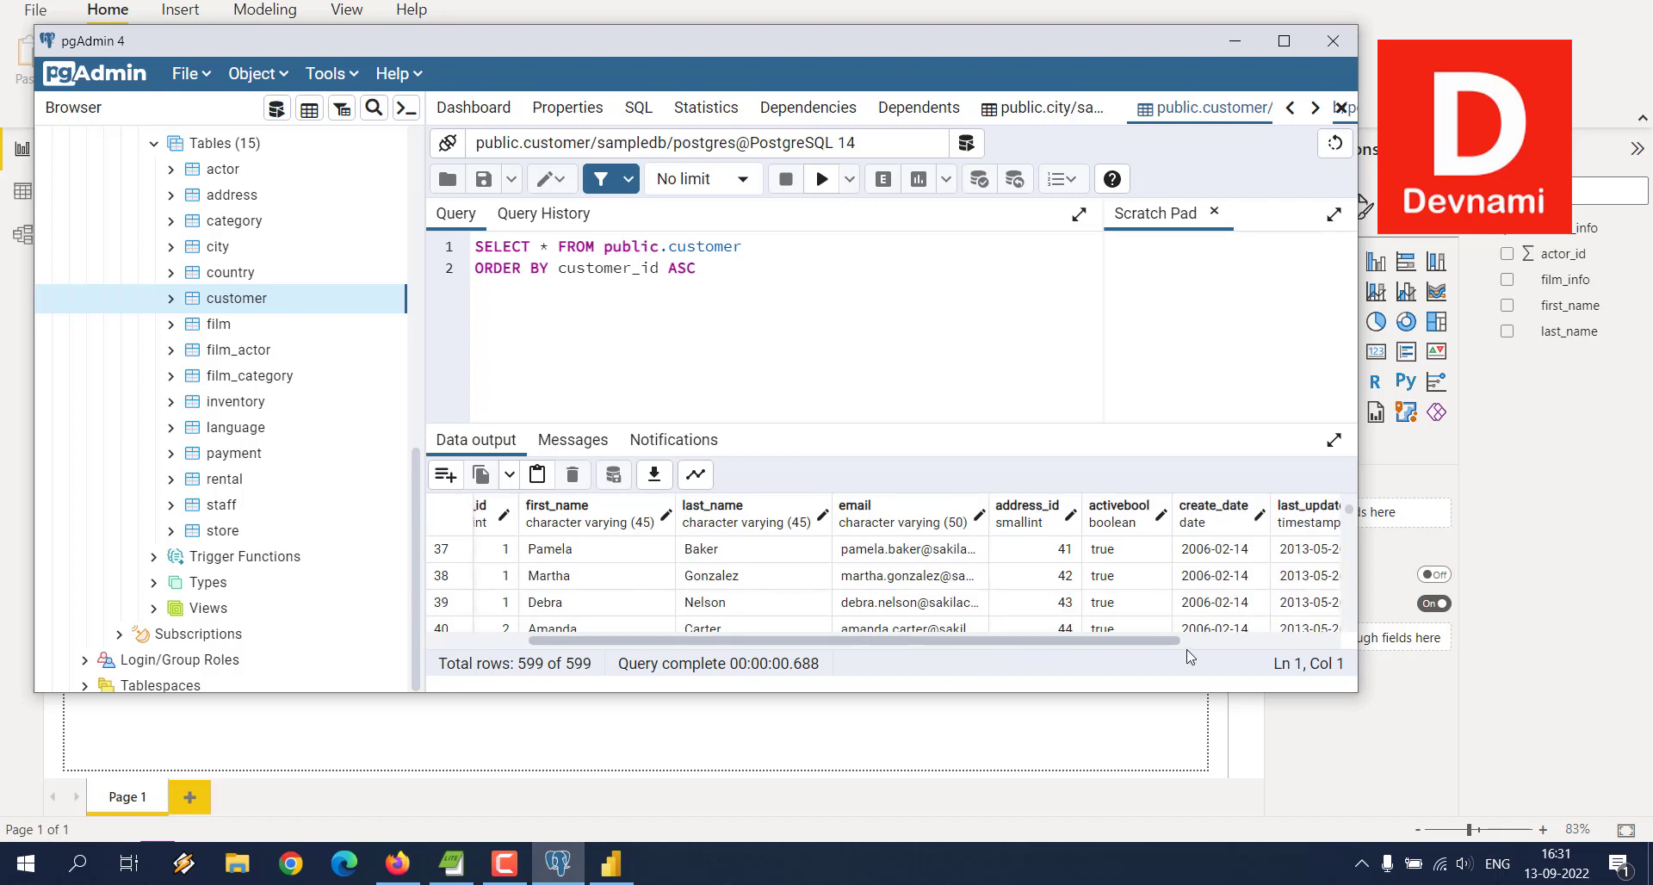
scroll(1189, 657, "right", 1)
scroll(1189, 657, "left", 4)
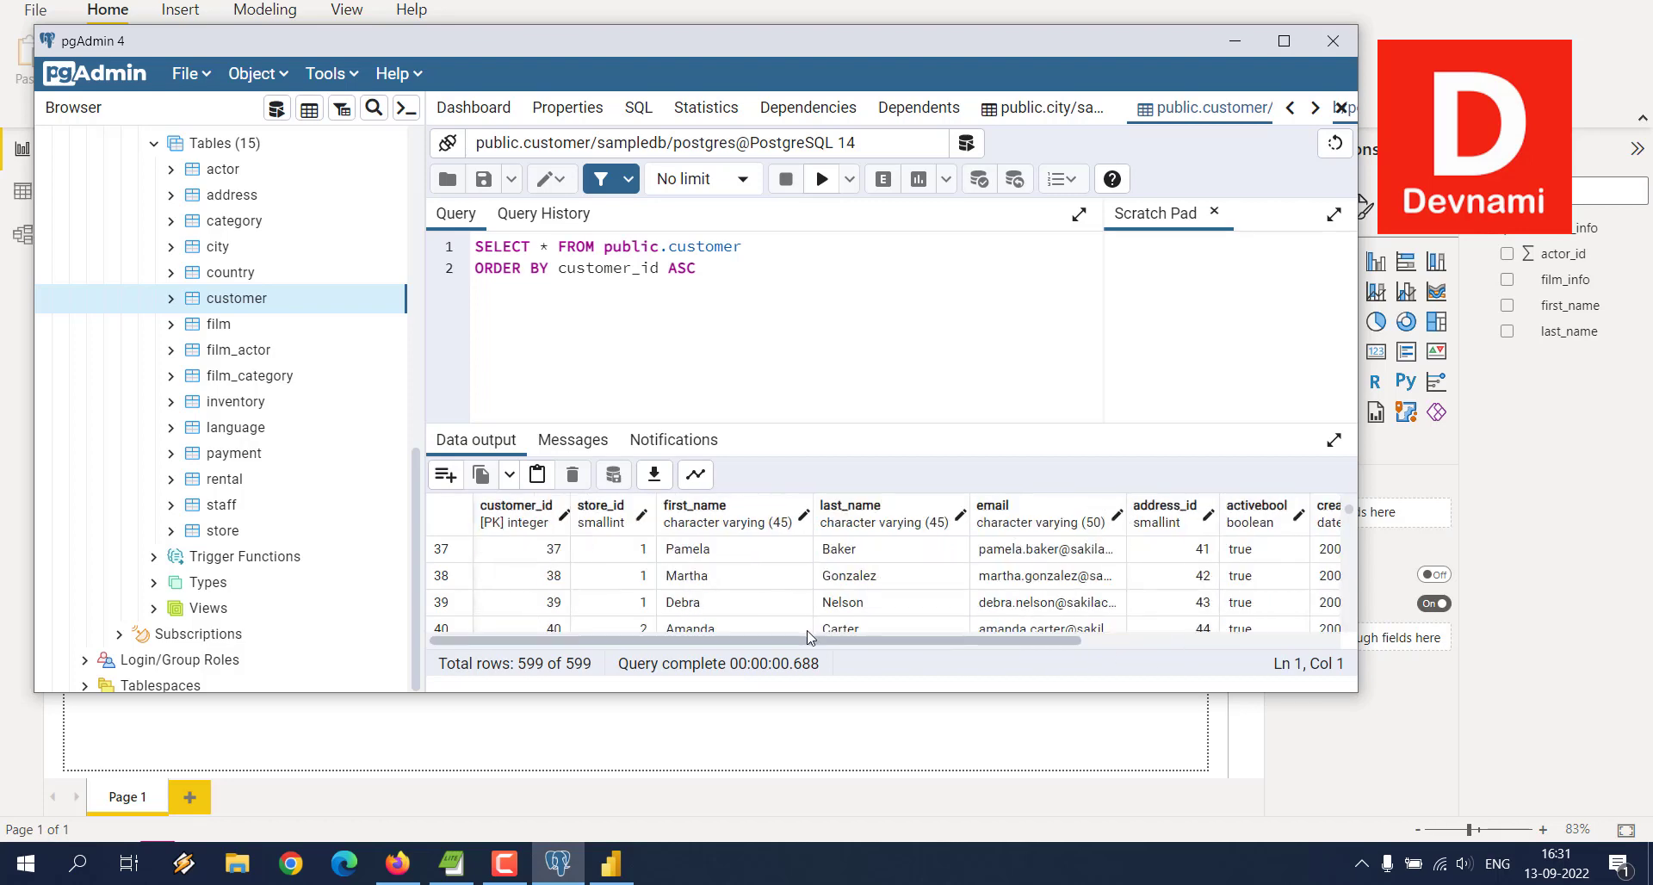
left_click(1347, 43)
left_click(786, 400)
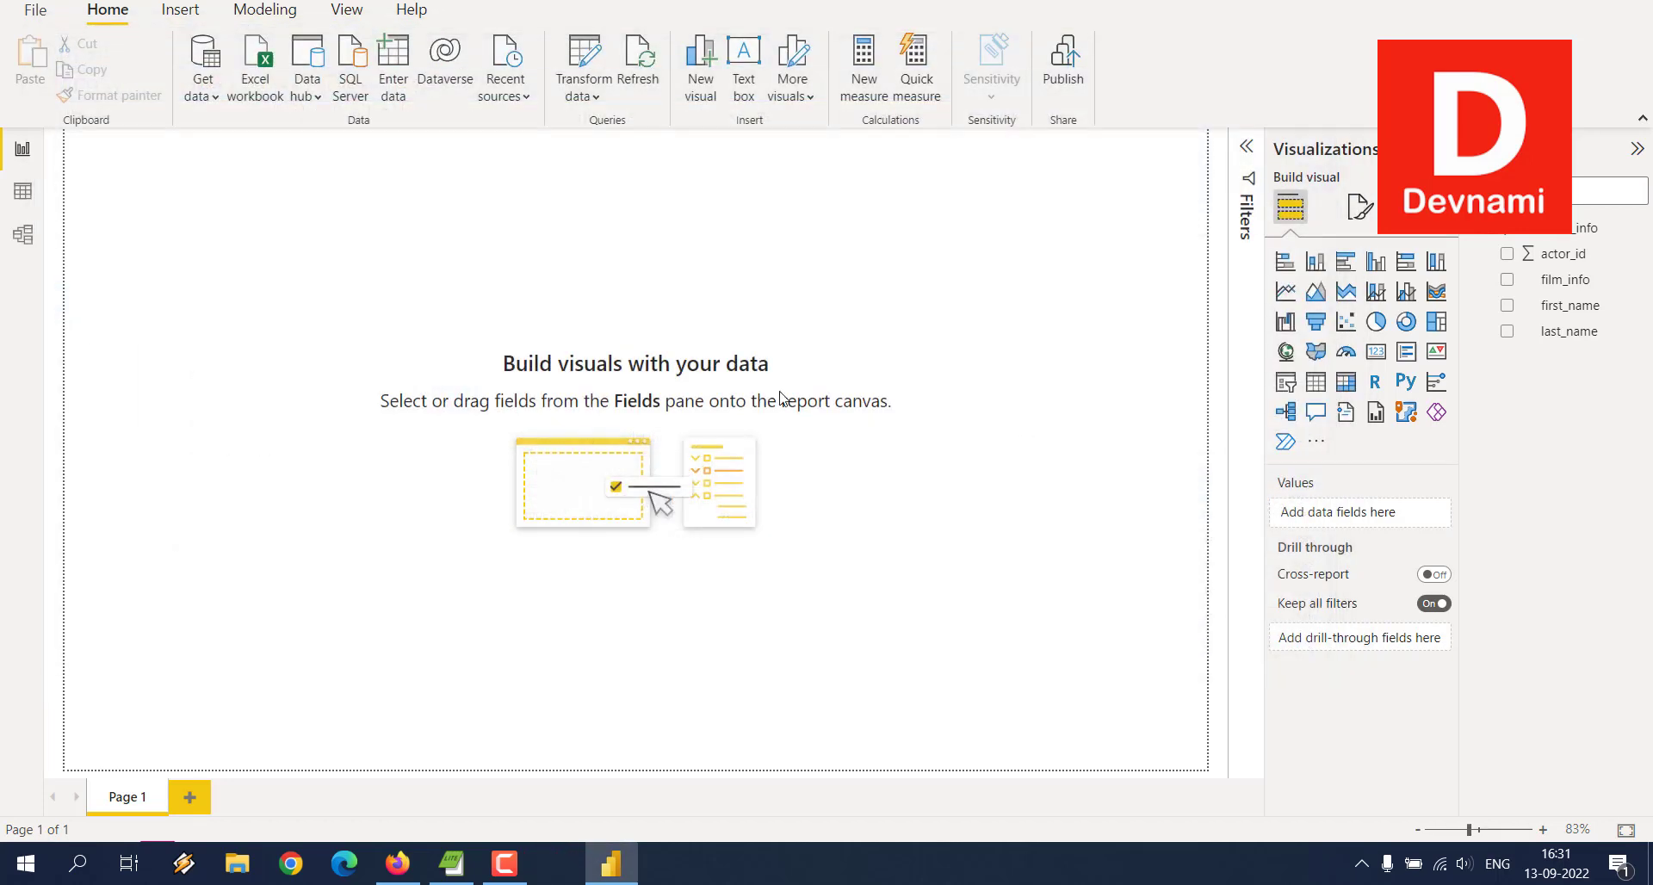